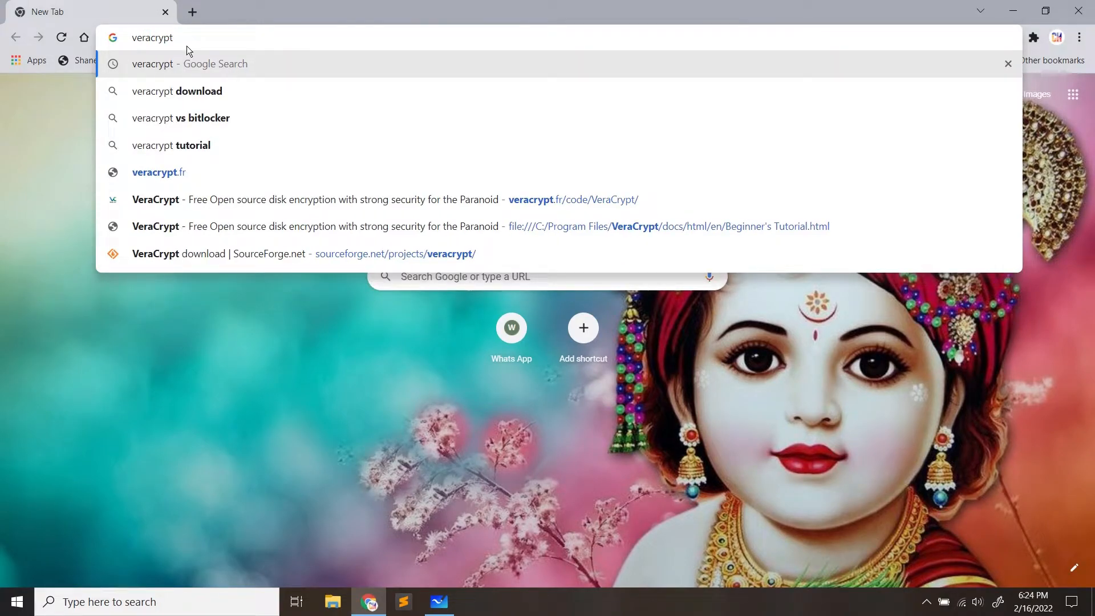
Search Google for veracrypt and highlight parts of the knowledge panel's VeraCrypt description
{"action": "key", "text": "Return"}
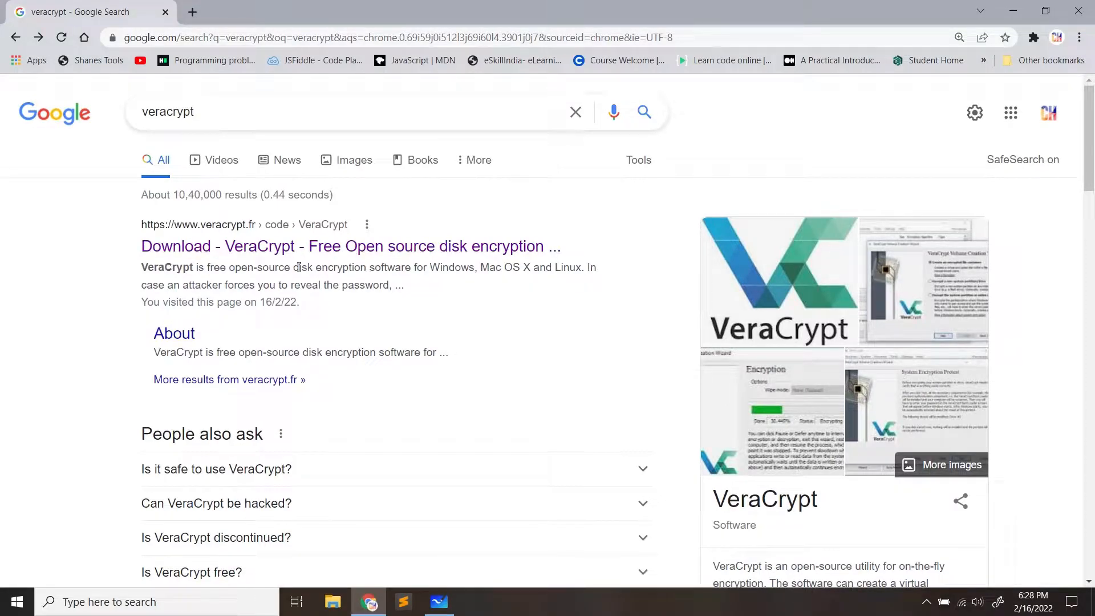
{"action": "scroll", "coordinate": [471, 299], "scroll_direction": "down", "scroll_amount": 3}
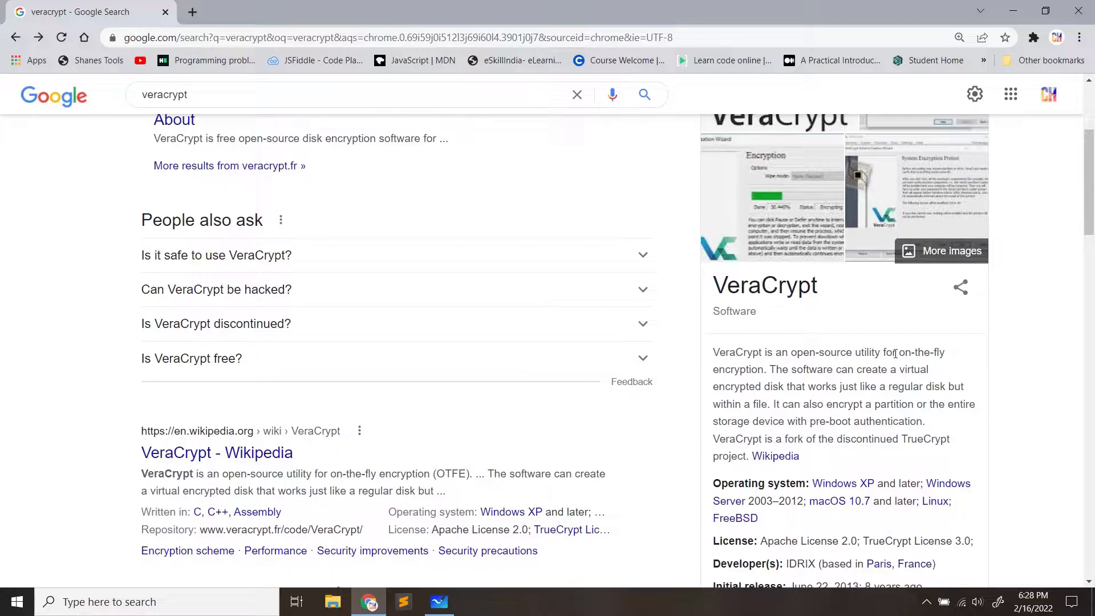
{"action": "left_click_drag", "start_coordinate": [713, 354], "coordinate": [768, 368]}
{"action": "left_click", "coordinate": [766, 367]}
{"action": "left_click_drag", "start_coordinate": [791, 354], "coordinate": [853, 354]}
{"action": "left_click", "coordinate": [853, 354]}
{"action": "left_click_drag", "start_coordinate": [768, 370], "coordinate": [922, 370]}
{"action": "left_click", "coordinate": [715, 348]}
{"action": "left_click", "coordinate": [922, 370]}
Open the official veracrypt.fr download result
{"action": "left_click_drag", "start_coordinate": [768, 404], "coordinate": [771, 371]}
{"action": "left_click", "coordinate": [771, 371]}
{"action": "scroll", "coordinate": [776, 408], "scroll_direction": "up", "scroll_amount": 1}
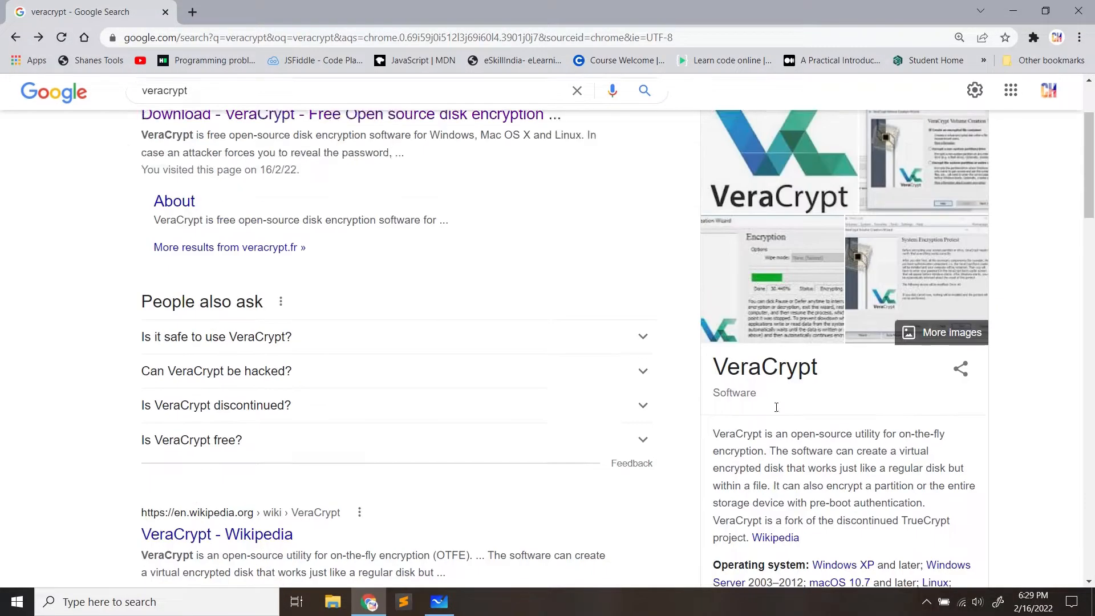
{"action": "scroll", "coordinate": [776, 408], "scroll_direction": "up", "scroll_amount": 2}
{"action": "left_click", "coordinate": [336, 249]}
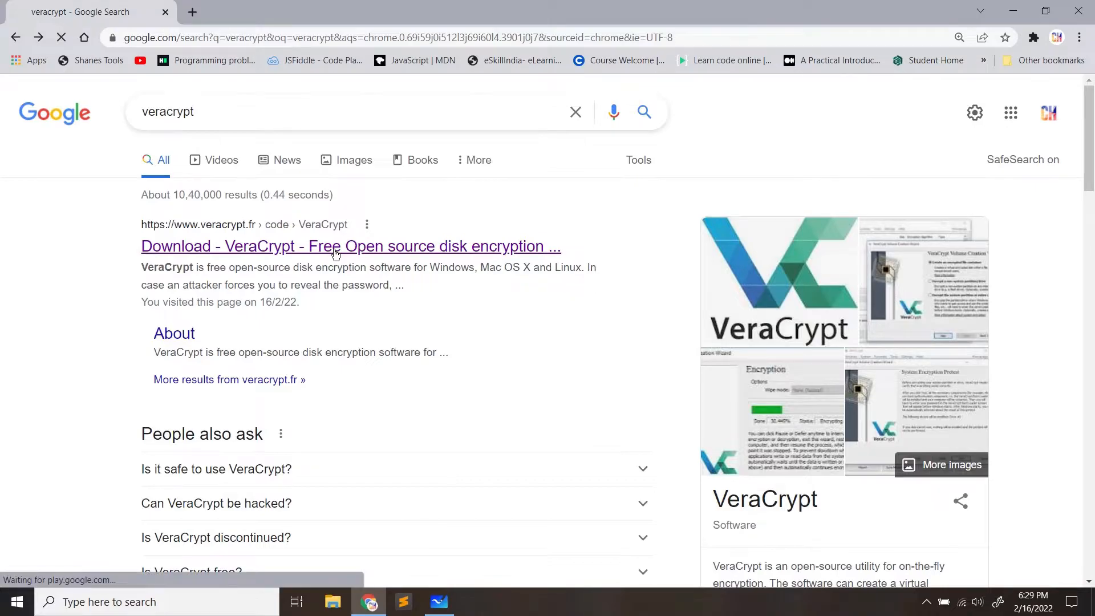
On the VeraCrypt Downloads page, start downloading VeraCrypt Setup 1.25.7.exe
{"action": "left_click", "coordinate": [186, 171]}
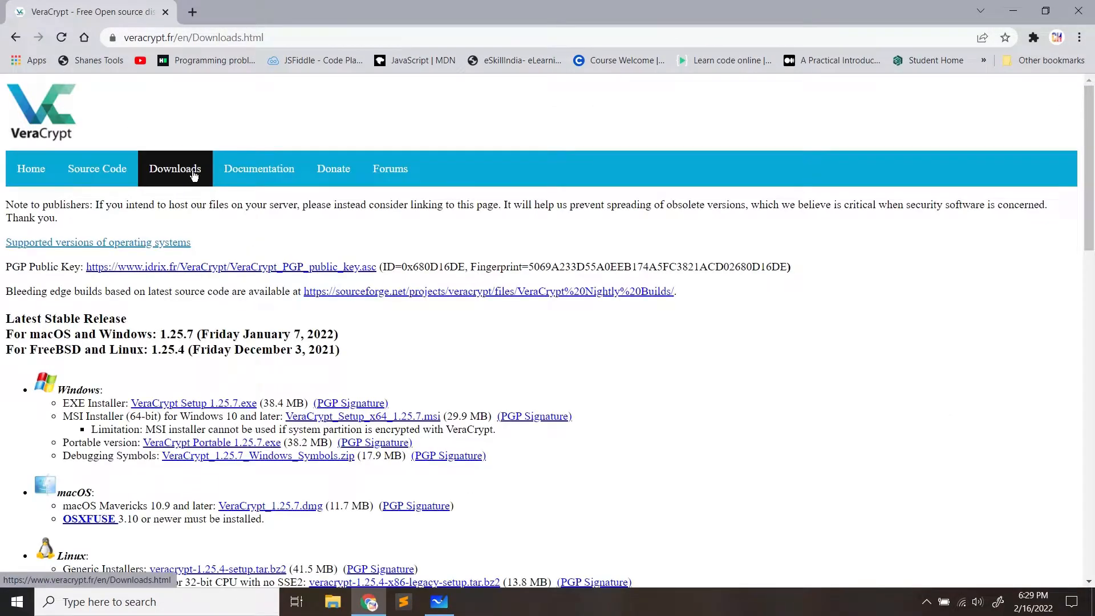
{"action": "scroll", "coordinate": [57, 229], "scroll_direction": "down", "scroll_amount": 2}
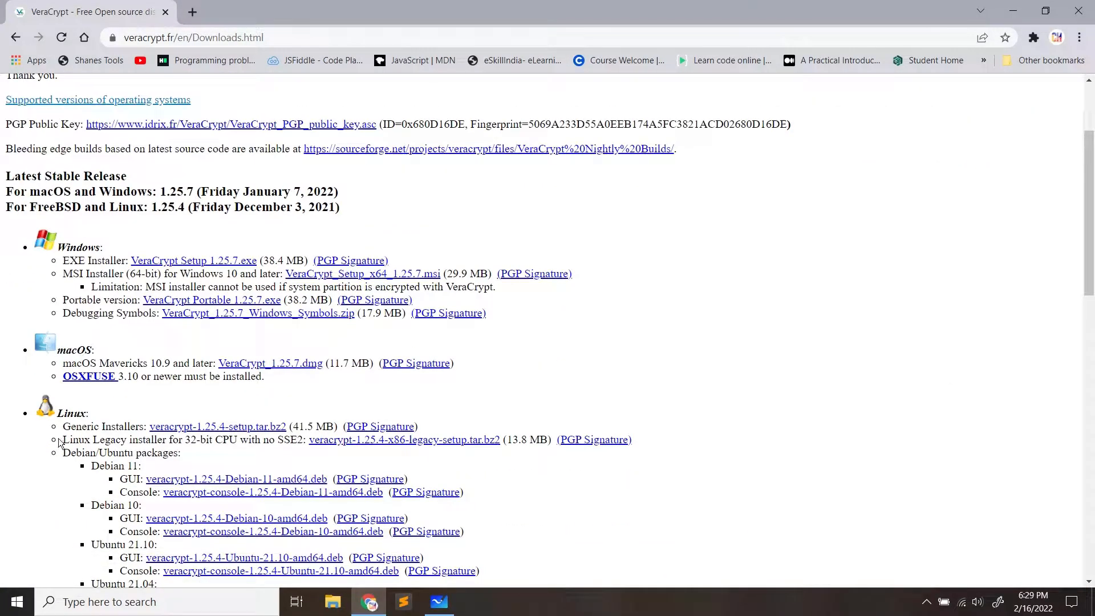
{"action": "scroll", "coordinate": [85, 406], "scroll_direction": "up", "scroll_amount": 2}
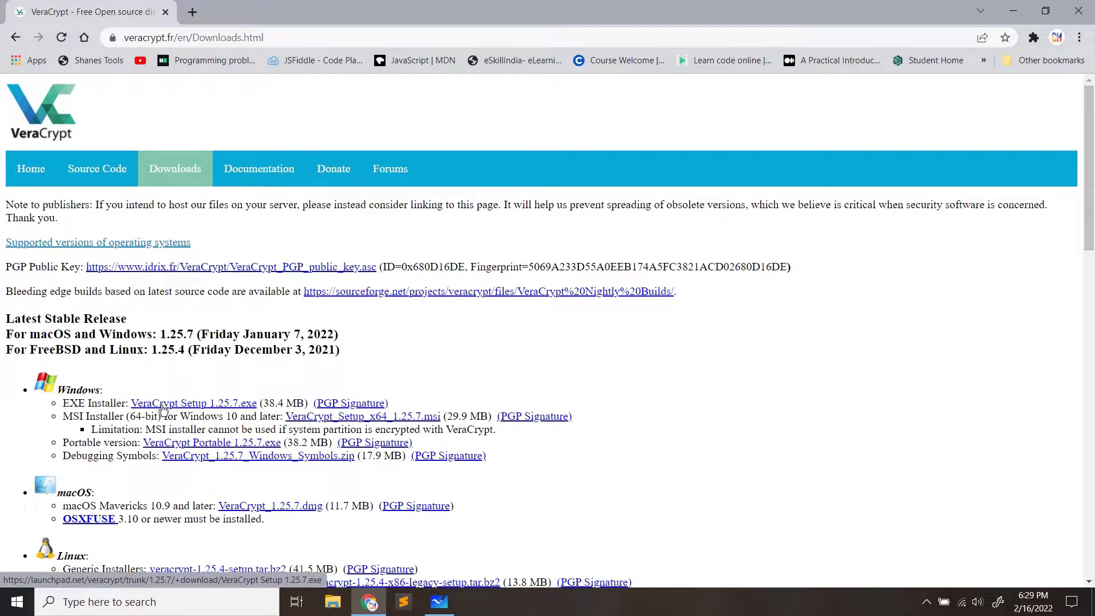
{"action": "left_click", "coordinate": [210, 408]}
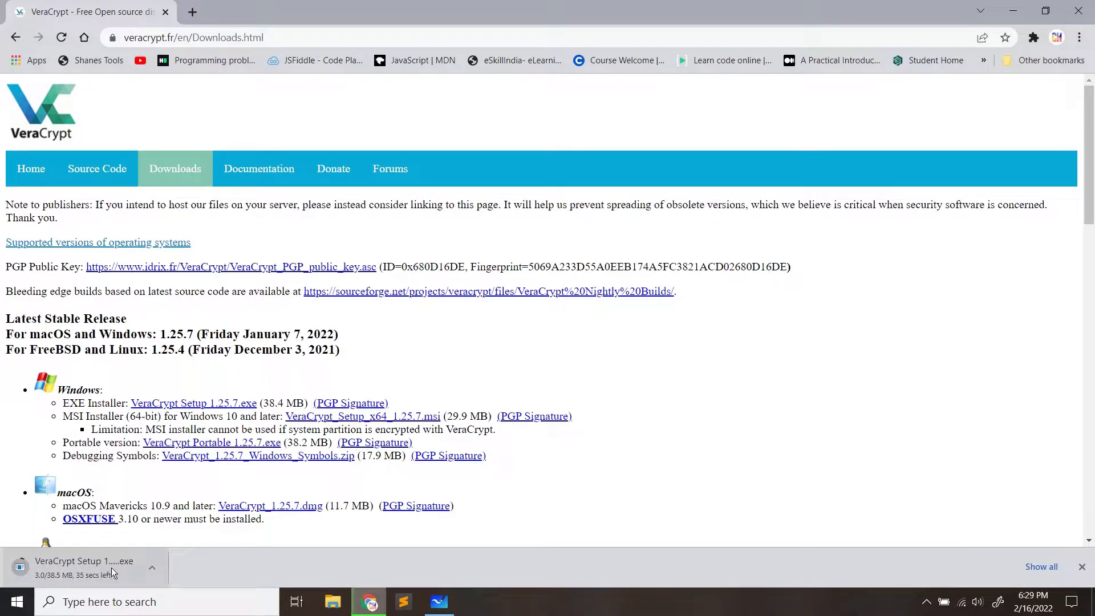
Cancel the running installer download and minimize the browser
{"action": "left_click", "coordinate": [154, 569]}
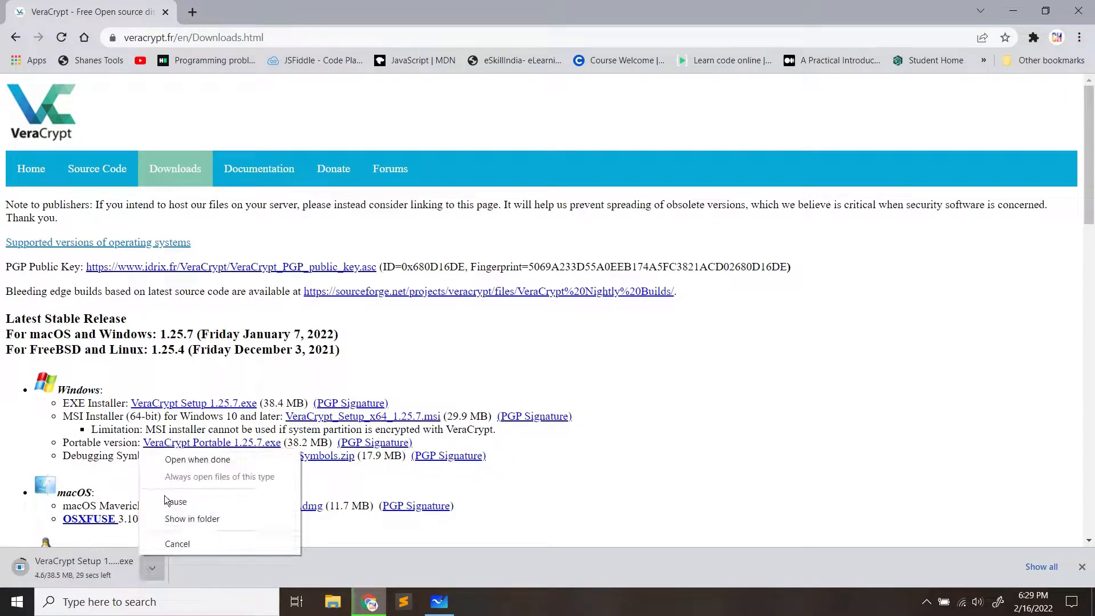
{"action": "left_click", "coordinate": [178, 545]}
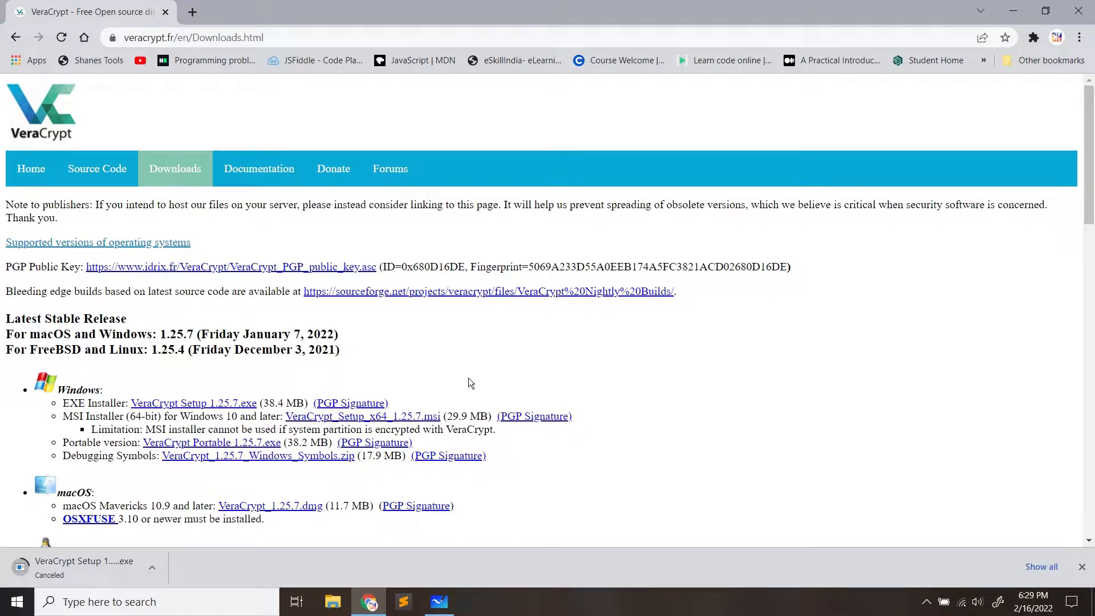
{"action": "left_click", "coordinate": [1013, 10]}
Launch VeraCrypt Setup 1.25.7 from the desktop, keep English, and accept the license
{"action": "left_click", "coordinate": [1011, 9]}
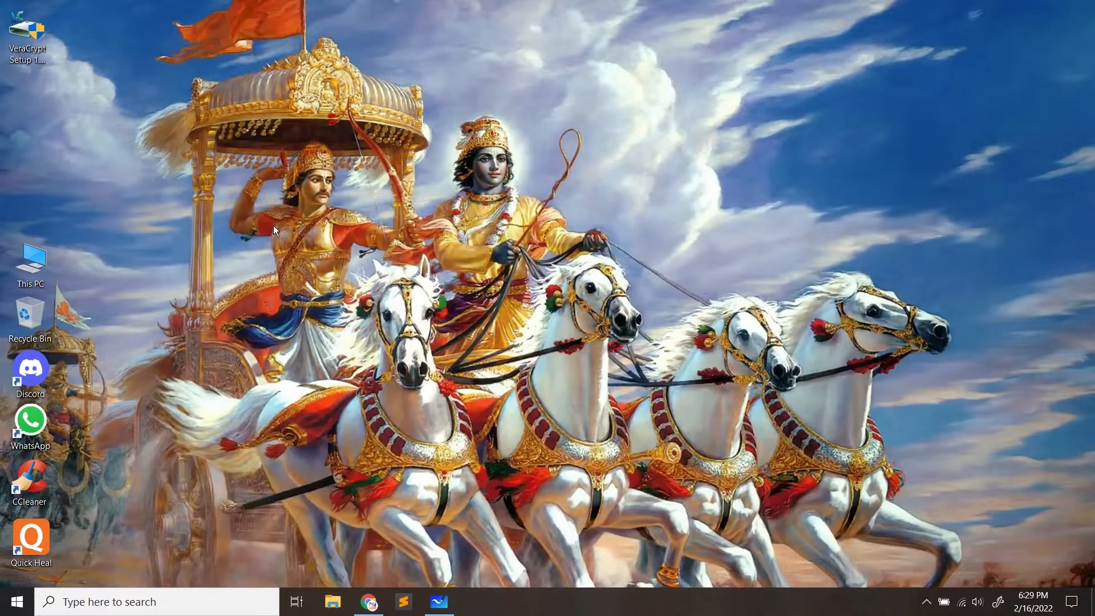
{"action": "double_click", "coordinate": [26, 31]}
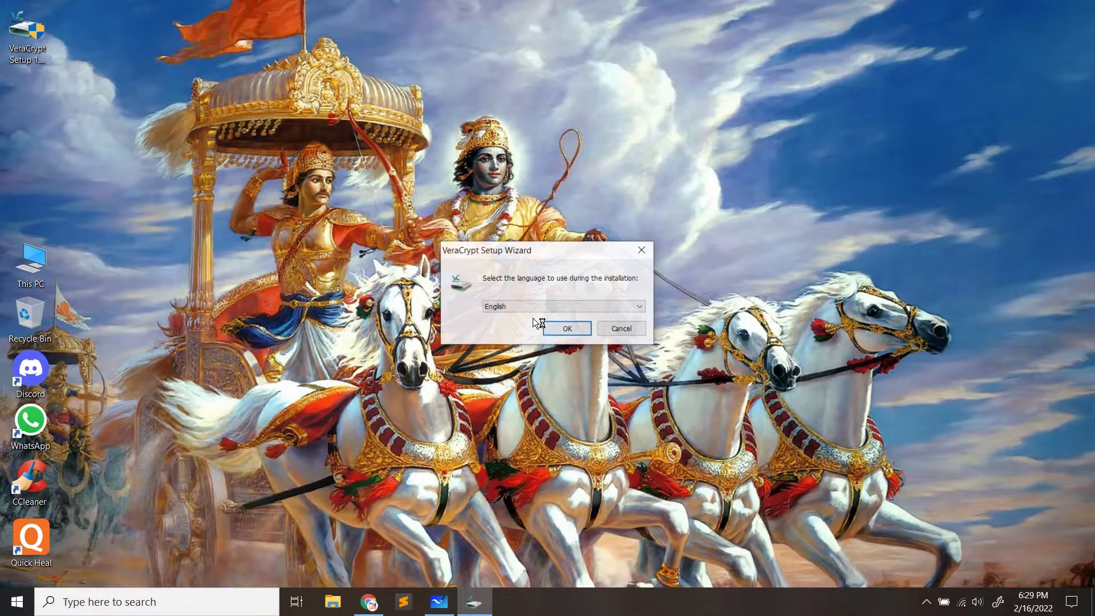
{"action": "left_click", "coordinate": [569, 326]}
{"action": "left_click", "coordinate": [400, 383]}
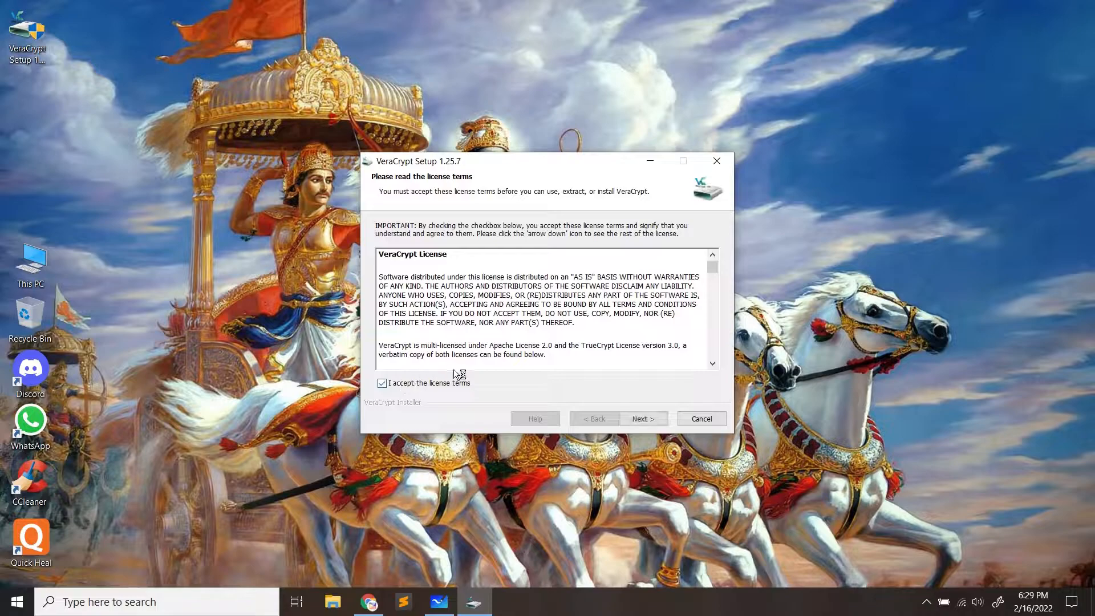
Install VeraCrypt to C:\Program Files\VeraCrypt\ with default options and finish setup
{"action": "left_click", "coordinate": [644, 419]}
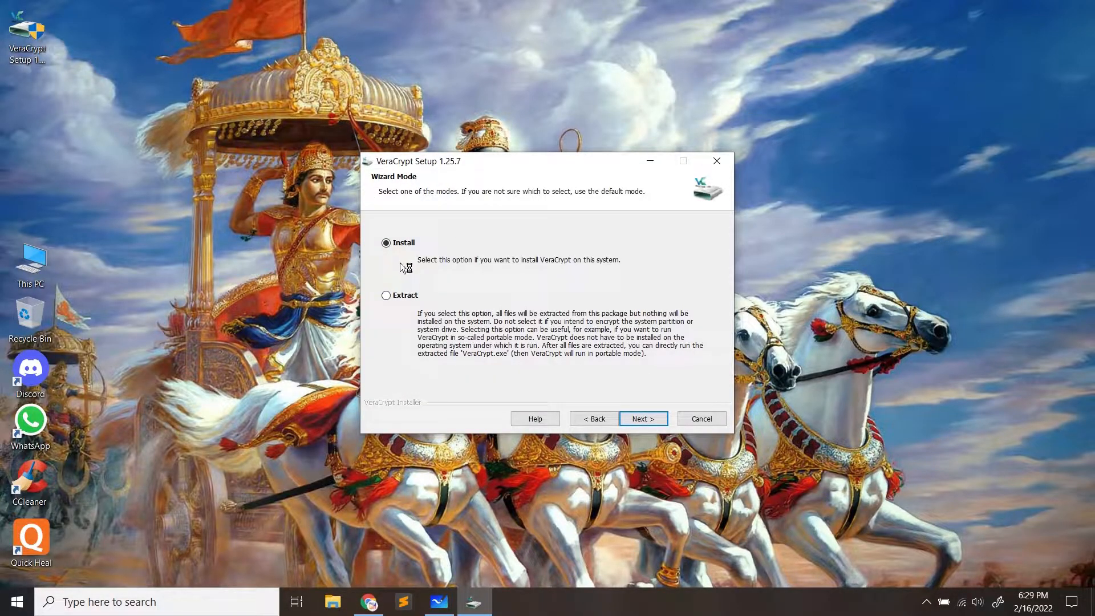
{"action": "left_click", "coordinate": [644, 421]}
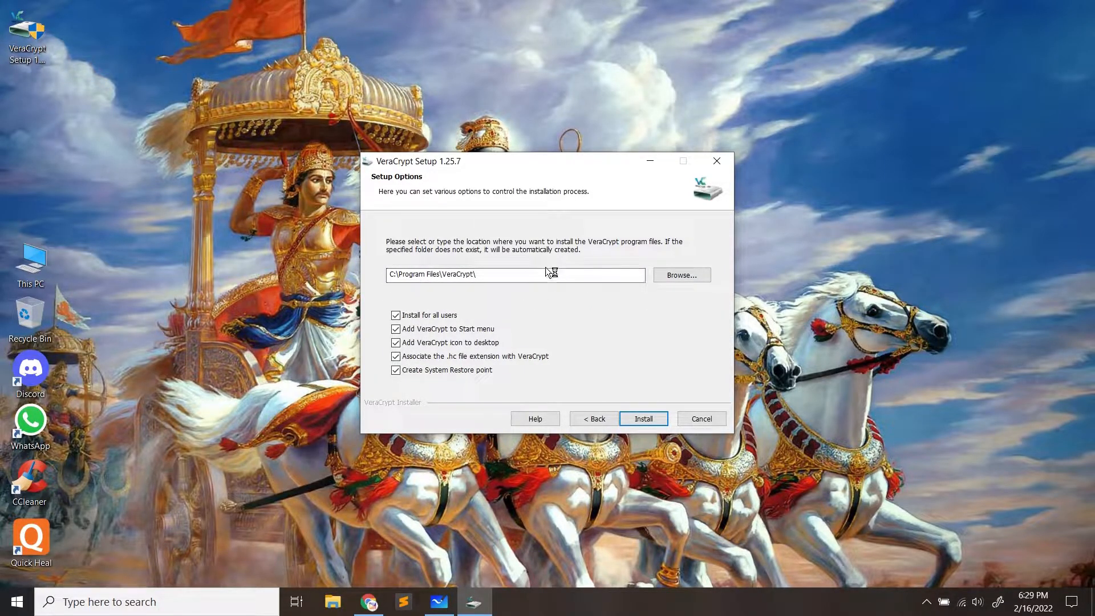
{"action": "left_click", "coordinate": [650, 419]}
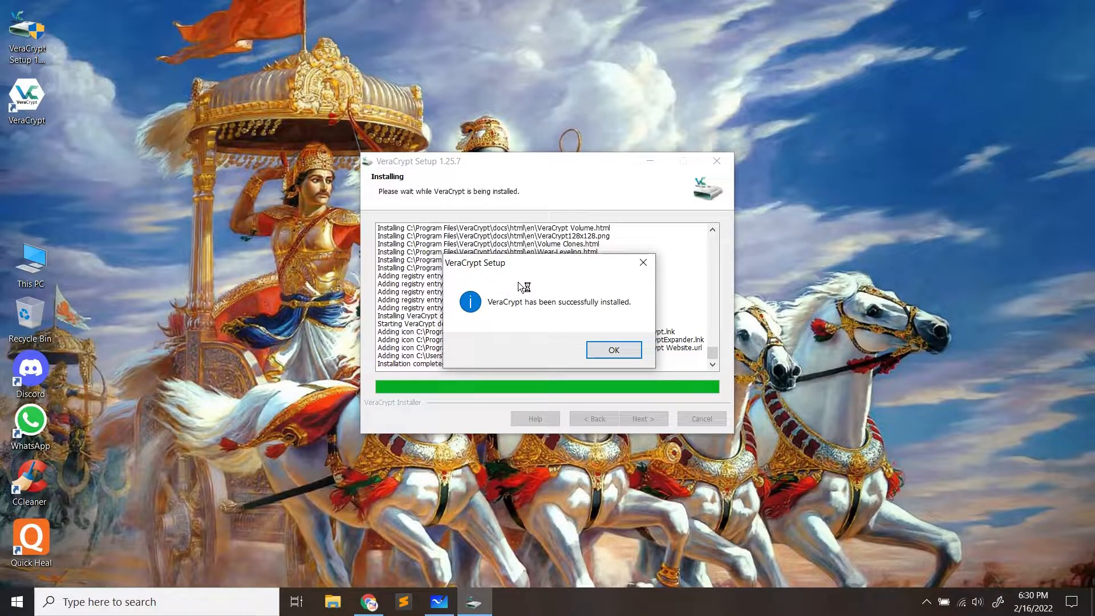
{"action": "left_click", "coordinate": [627, 353]}
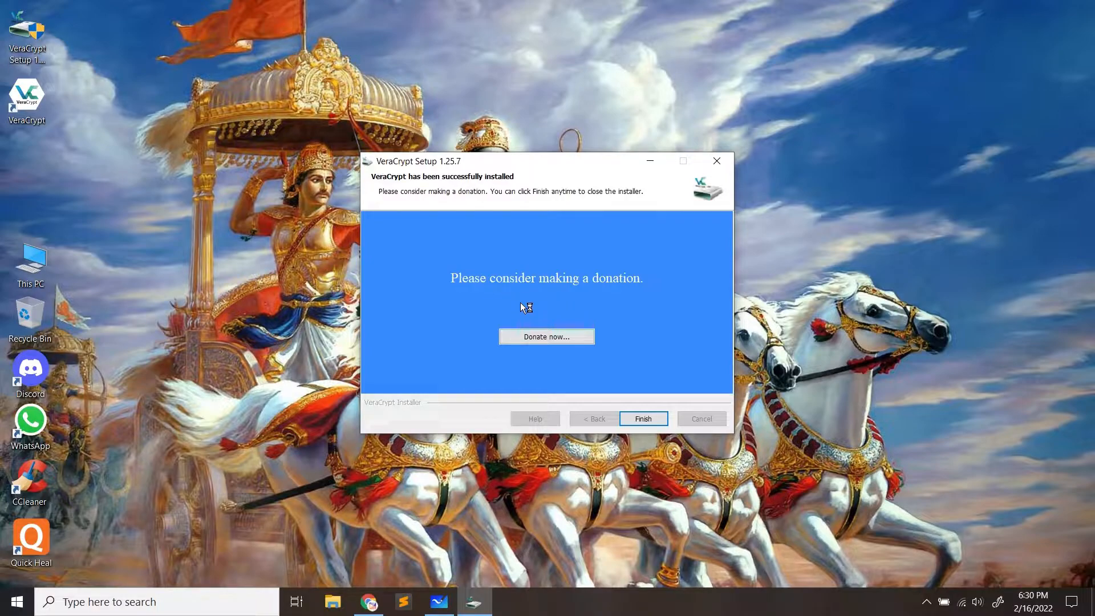
{"action": "left_click", "coordinate": [644, 419]}
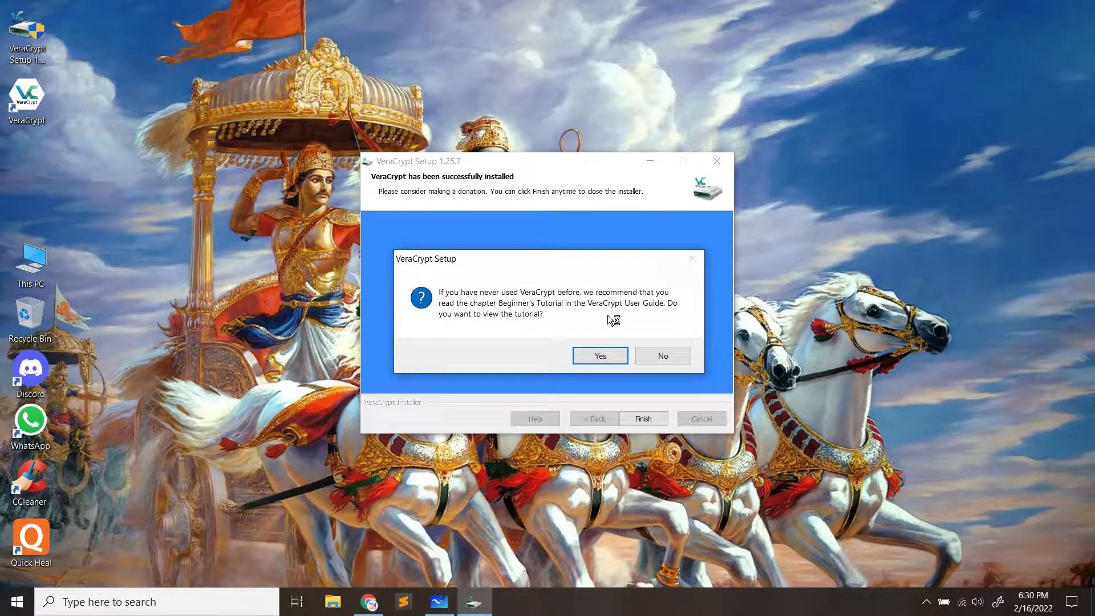
Open the Beginner's Tutorial in Chrome and scroll through it
{"action": "left_click", "coordinate": [599, 356]}
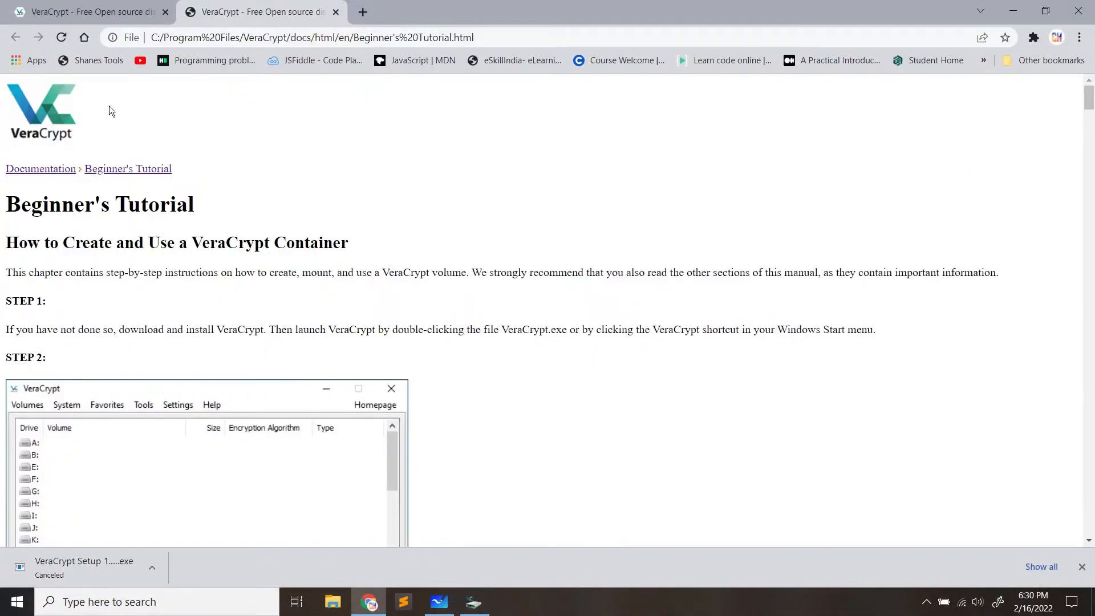
{"action": "scroll", "coordinate": [246, 282], "scroll_direction": "down", "scroll_amount": 8}
{"action": "scroll", "coordinate": [246, 284], "scroll_direction": "down", "scroll_amount": 20}
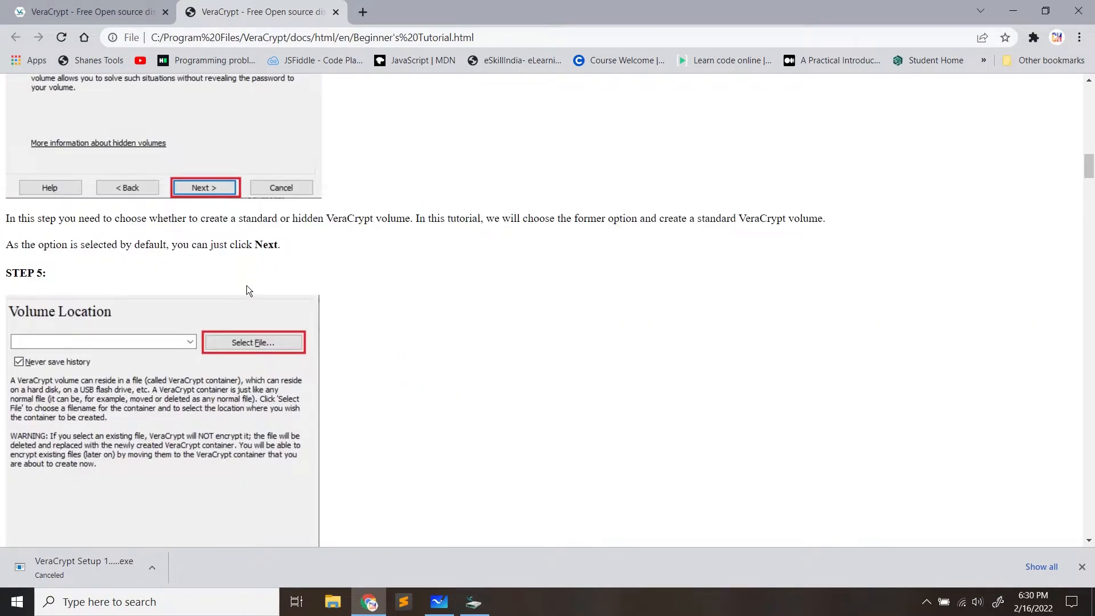
{"action": "scroll", "coordinate": [355, 327], "scroll_direction": "up", "scroll_amount": 8}
{"action": "scroll", "coordinate": [349, 328], "scroll_direction": "up", "scroll_amount": 20}
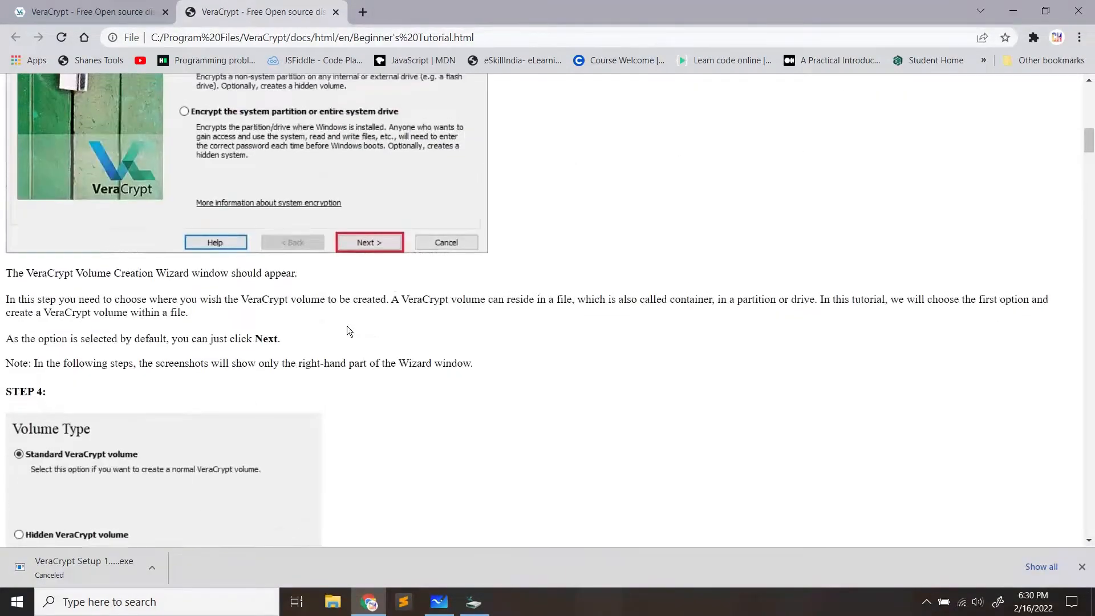
Bring up the tutorial's print preview, cancel it, and minimize Chrome
{"action": "right_click", "coordinate": [524, 199]}
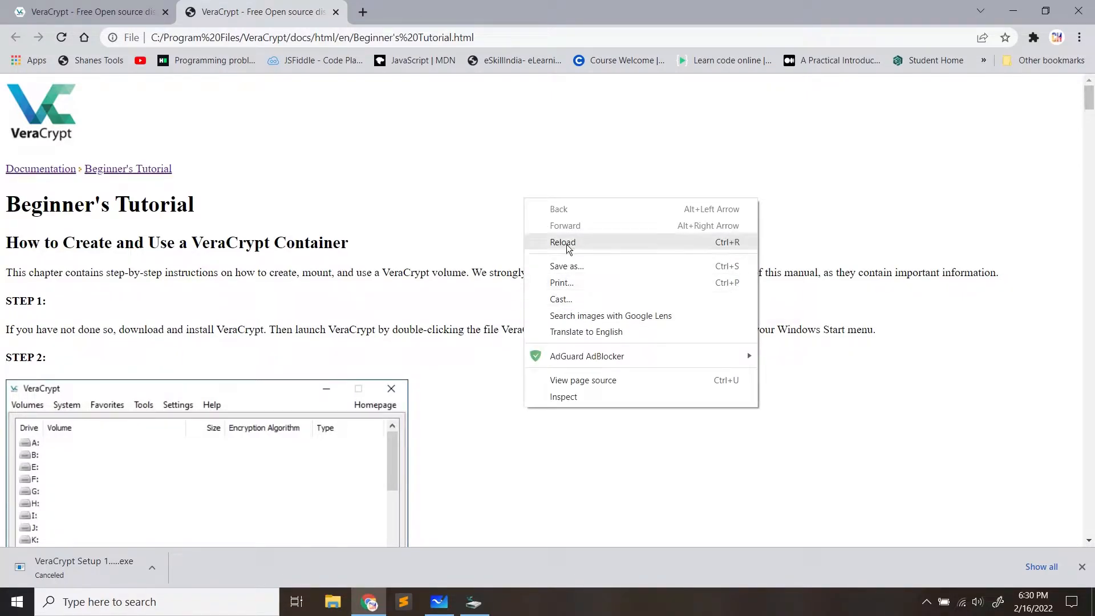
{"action": "left_click", "coordinate": [571, 284]}
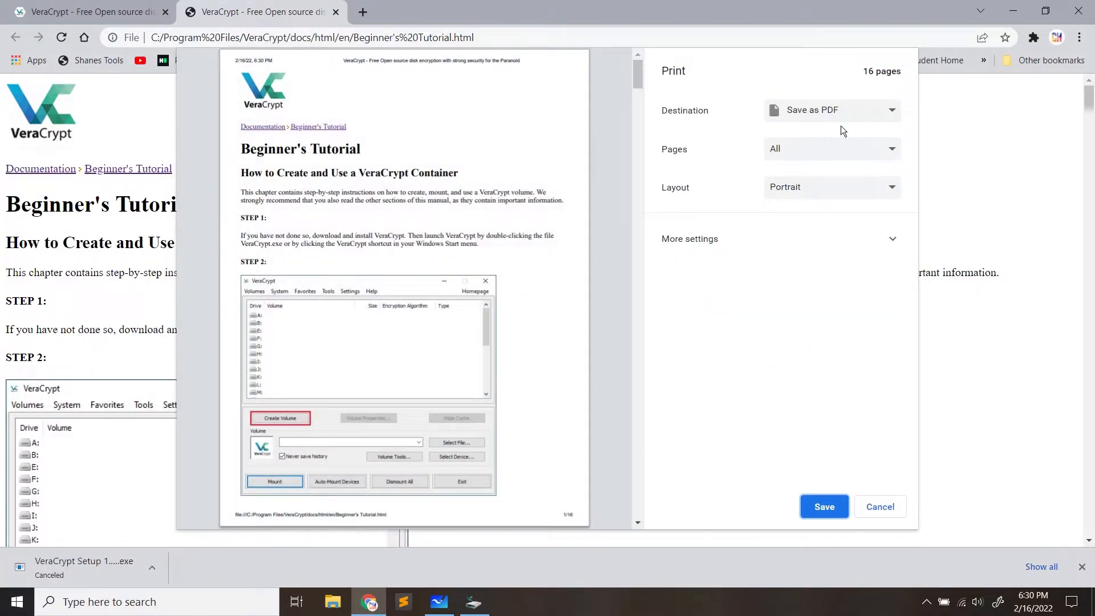
{"action": "left_click", "coordinate": [880, 508]}
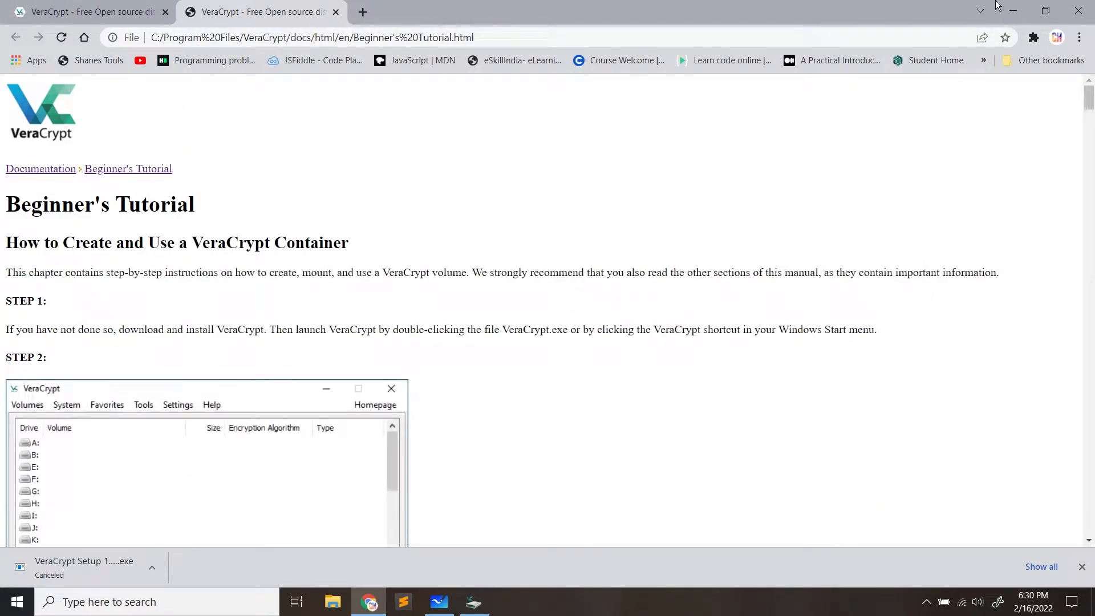
{"action": "left_click", "coordinate": [1013, 5]}
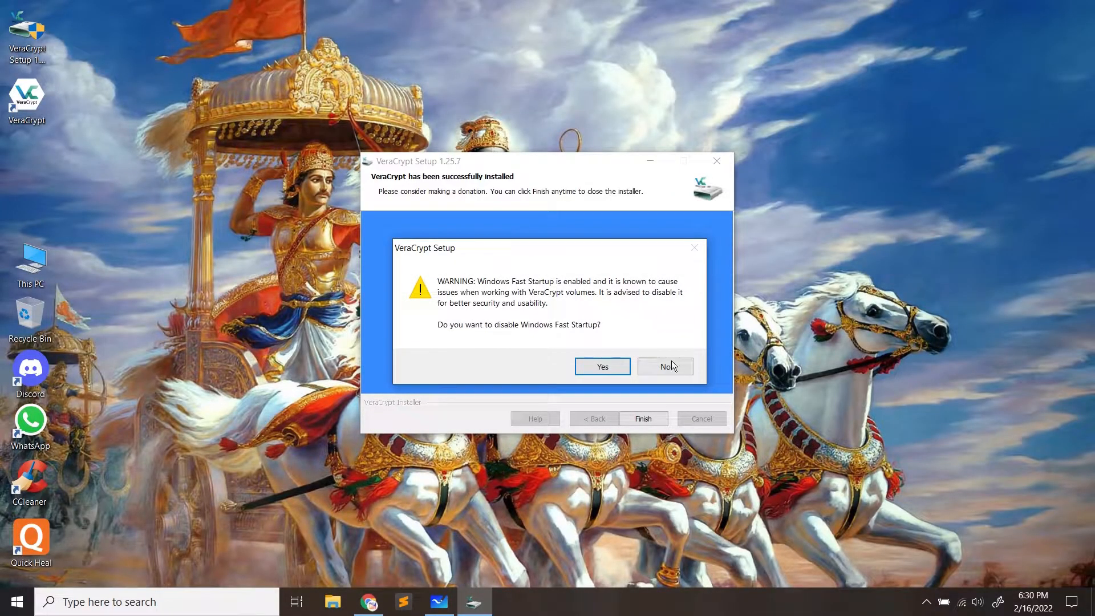
Decline disabling Fast Startup, launch VeraCrypt from its desktop shortcut, and choose Create Volume
{"action": "left_click", "coordinate": [665, 368]}
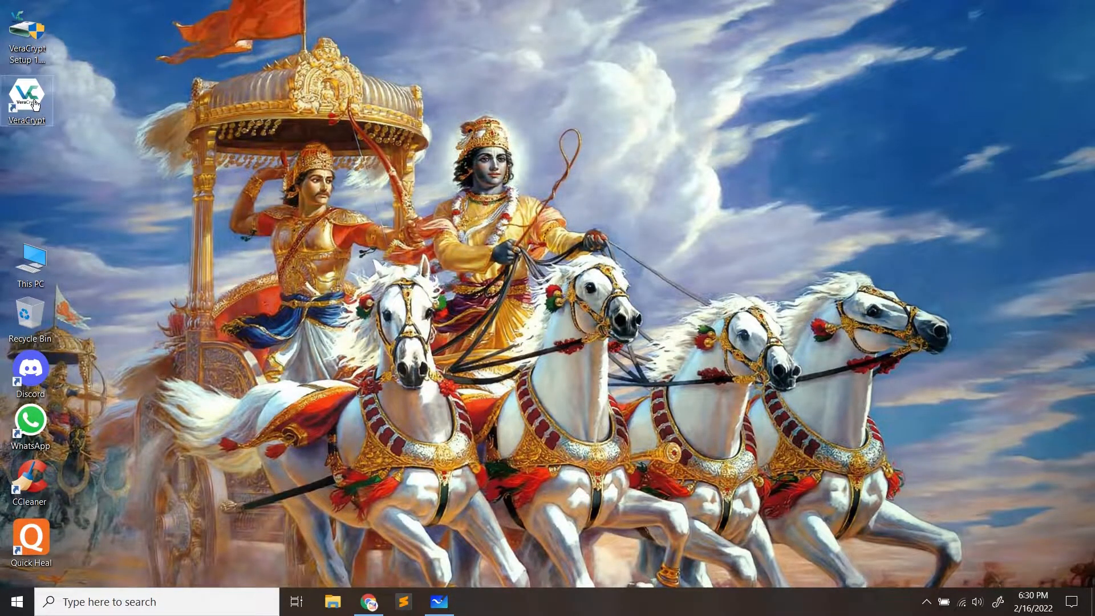
{"action": "left_click_drag", "start_coordinate": [135, 98], "coordinate": [78, 162]}
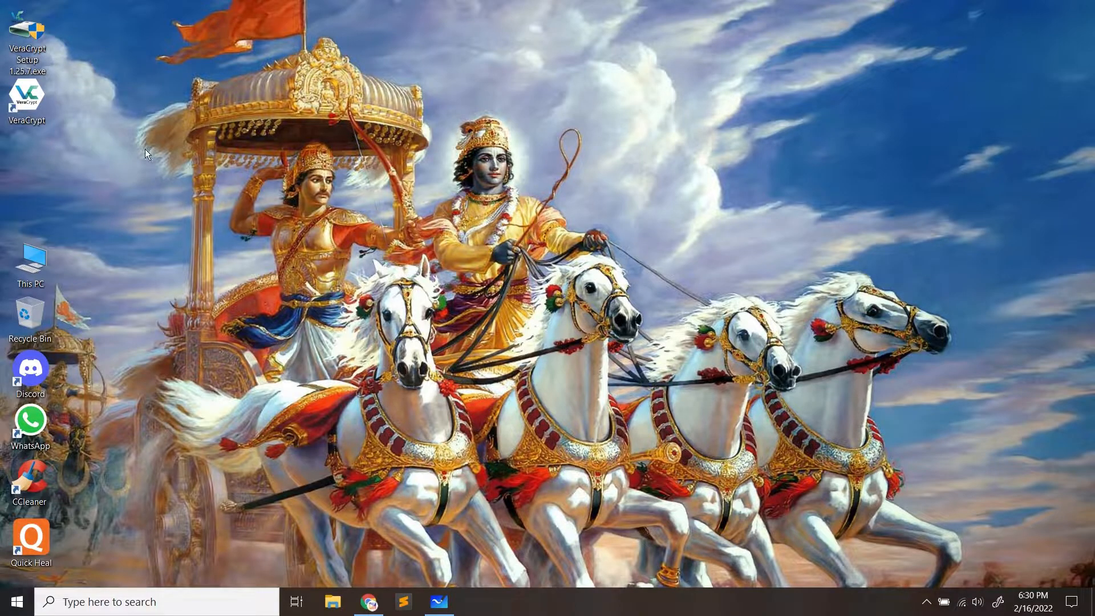
{"action": "key", "text": "Down"}
{"action": "key", "text": "Return"}
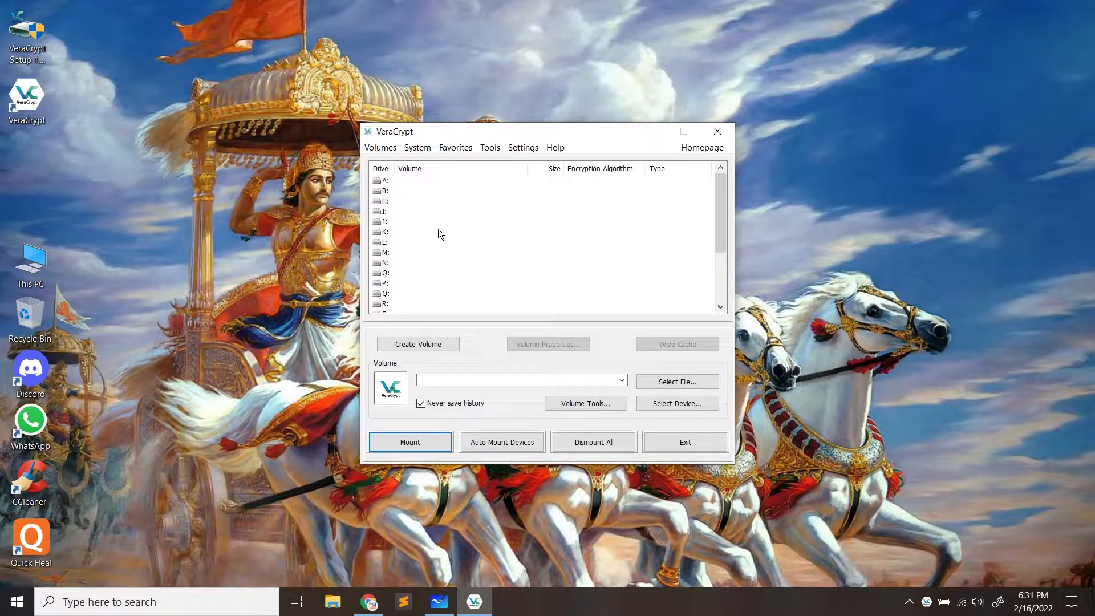
{"action": "scroll", "coordinate": [522, 269], "scroll_direction": "down", "scroll_amount": 2}
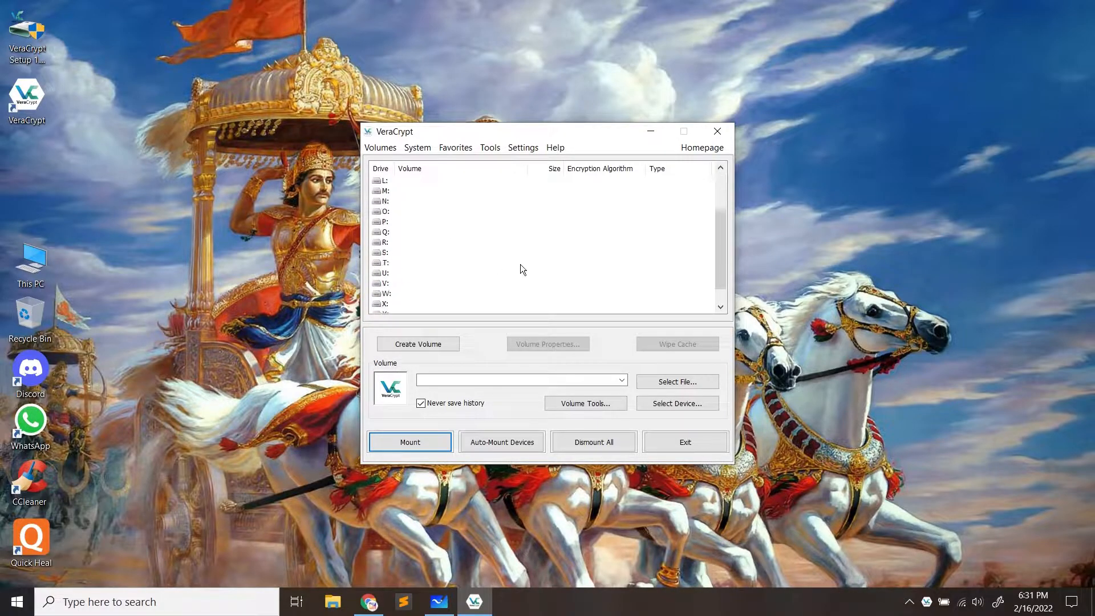
{"action": "left_click", "coordinate": [420, 347]}
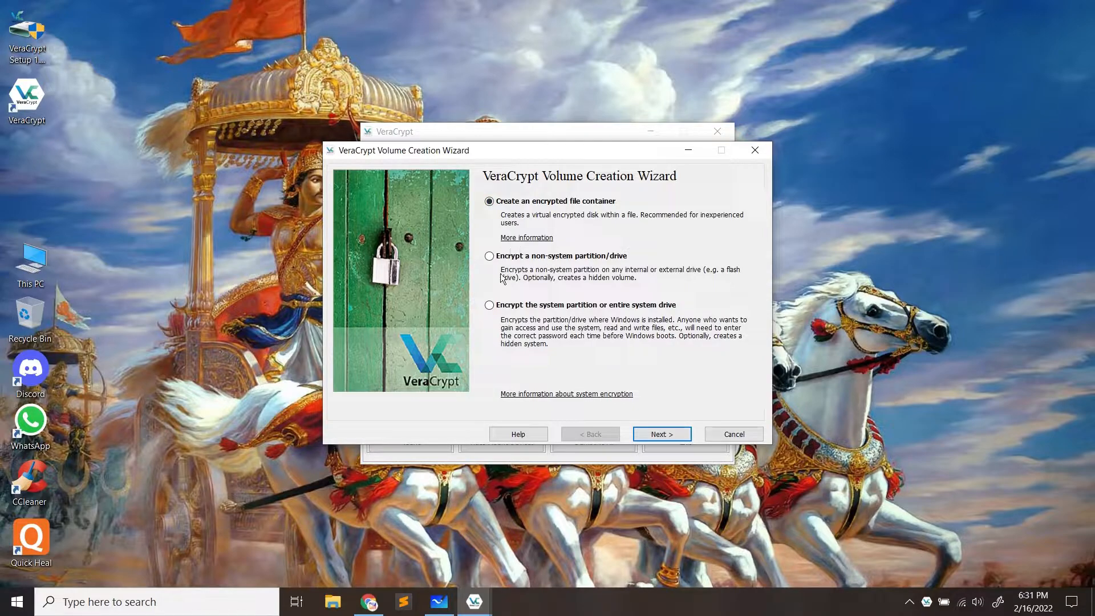
{"action": "left_click", "coordinate": [489, 306]}
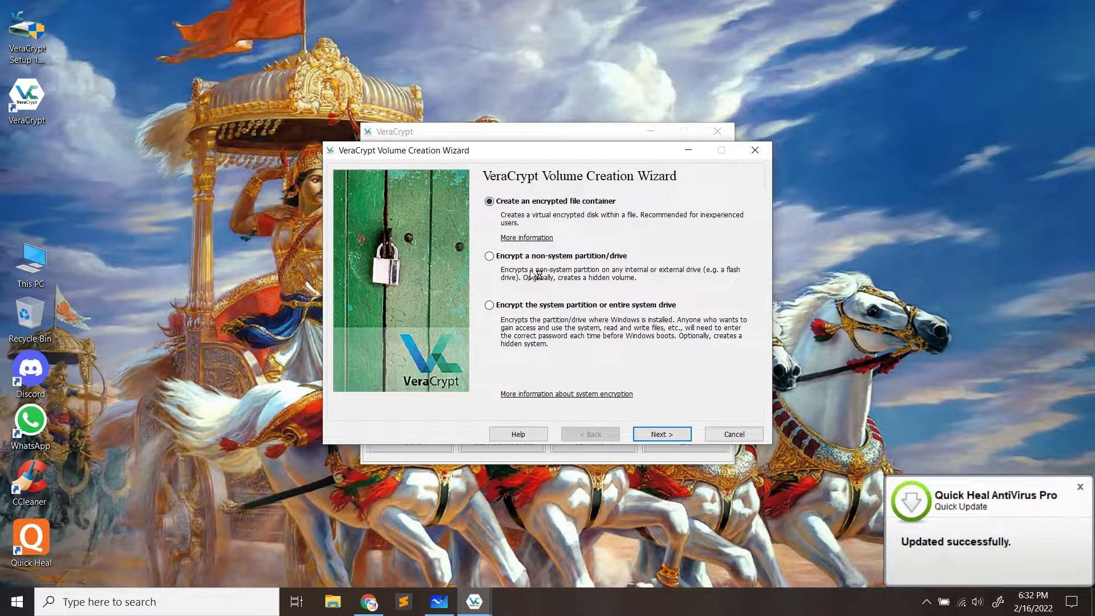
{"action": "left_click", "coordinate": [30, 281]}
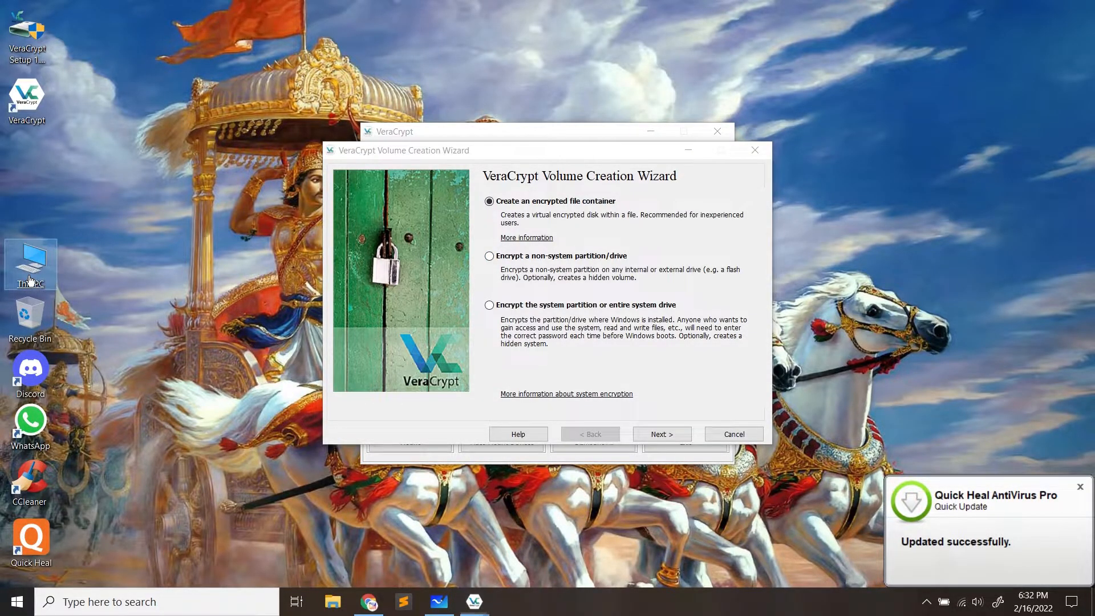
{"action": "double_click", "coordinate": [31, 281]}
{"action": "left_click", "coordinate": [843, 123]}
{"action": "left_click", "coordinate": [856, 231]}
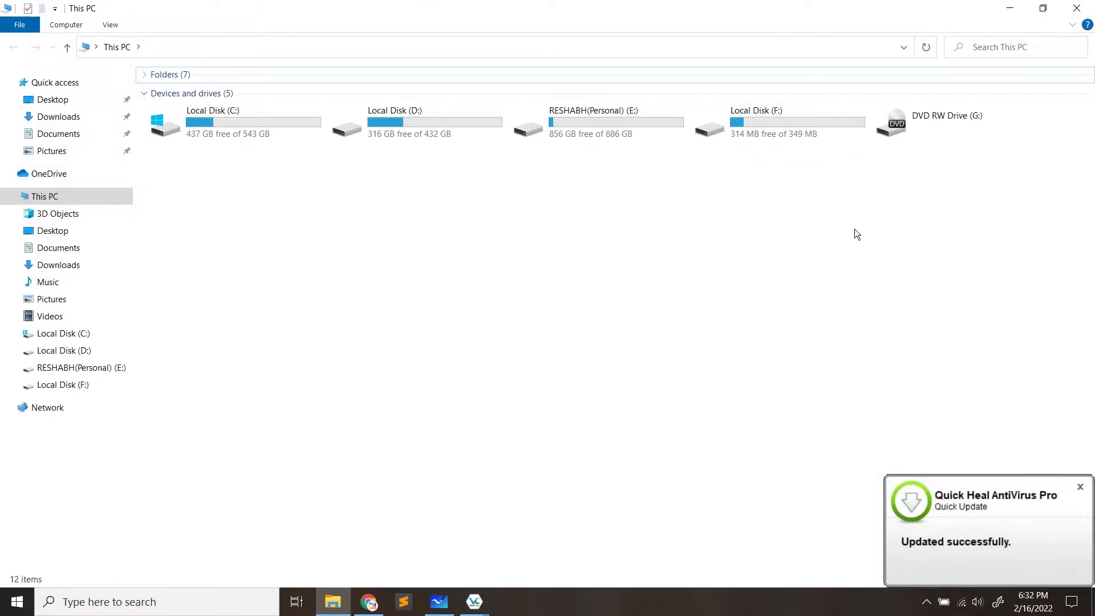
{"action": "left_click", "coordinate": [1077, 8]}
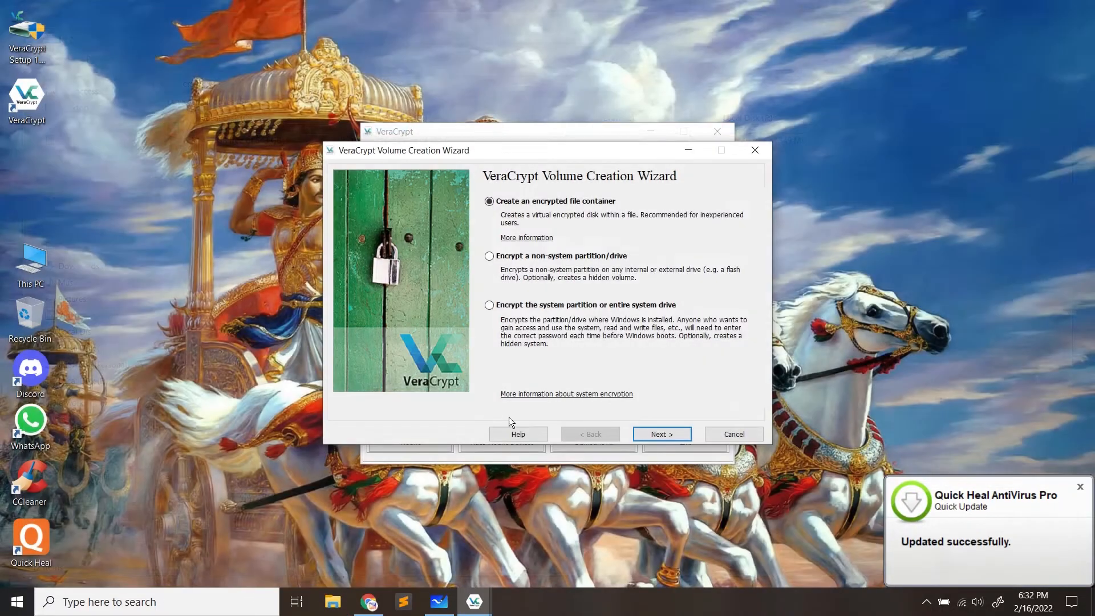
{"action": "left_click", "coordinate": [490, 257]}
{"action": "left_click", "coordinate": [491, 202]}
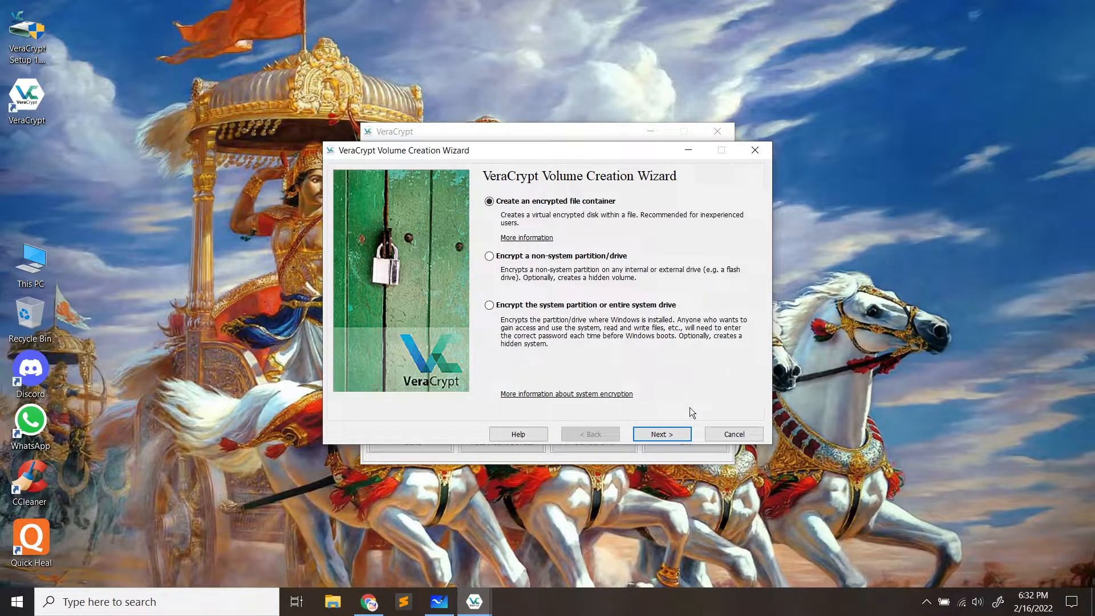
Keep Standard VeraCrypt volume and open Select File on the Volume Location page
{"action": "left_click", "coordinate": [665, 435]}
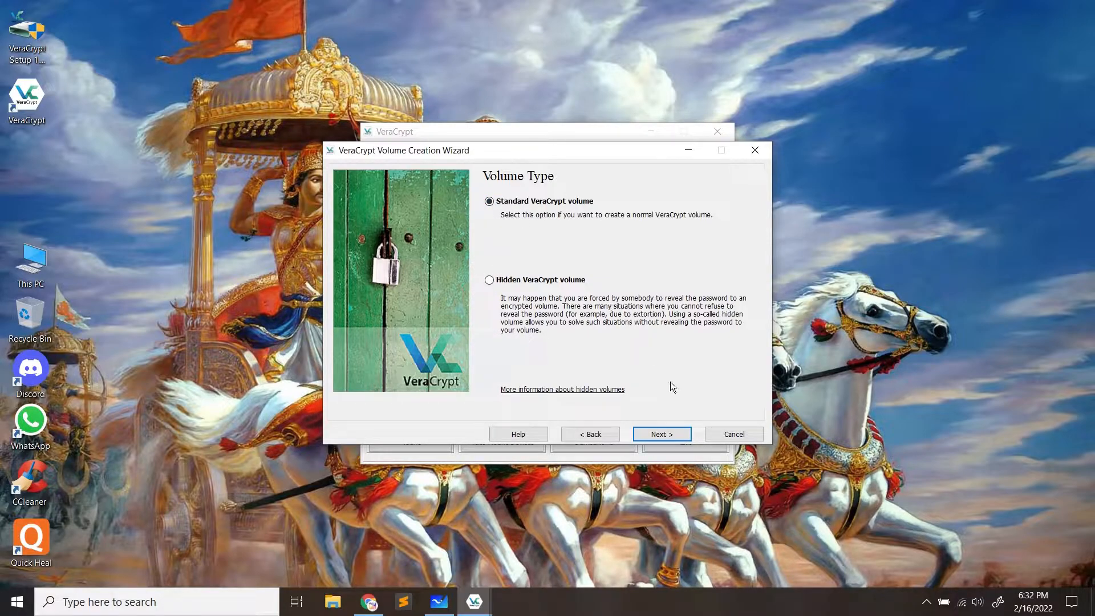
{"action": "left_click", "coordinate": [667, 435]}
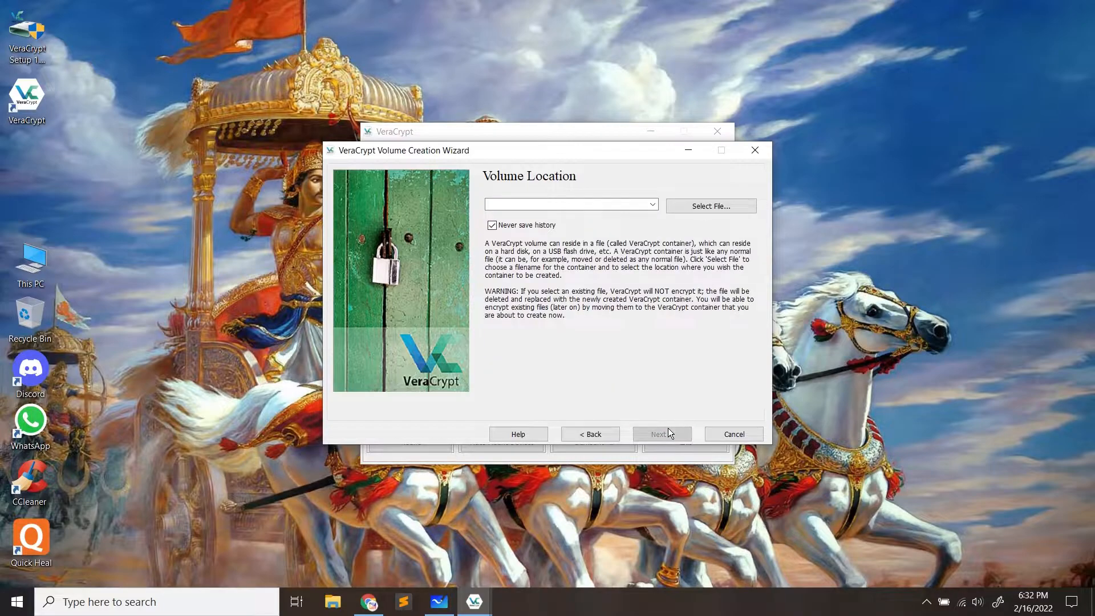
{"action": "left_click", "coordinate": [537, 209]}
{"action": "left_click", "coordinate": [704, 204]}
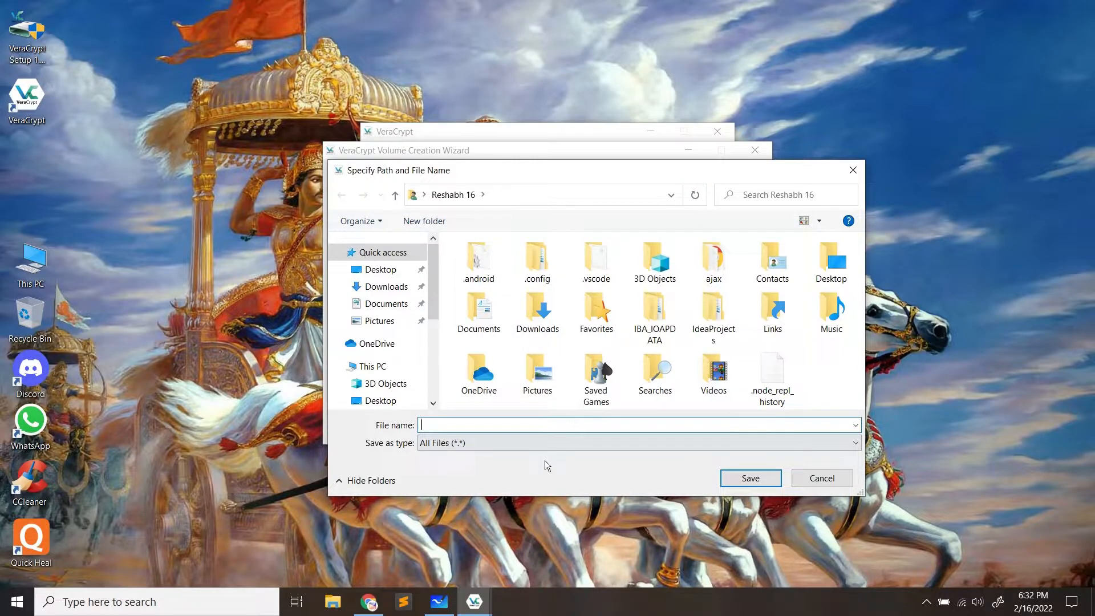
Save the container file as 'Secret Files' in the Desktop folder
{"action": "left_click", "coordinate": [378, 270]}
{"action": "left_click_drag", "start_coordinate": [577, 171], "coordinate": [618, 167]}
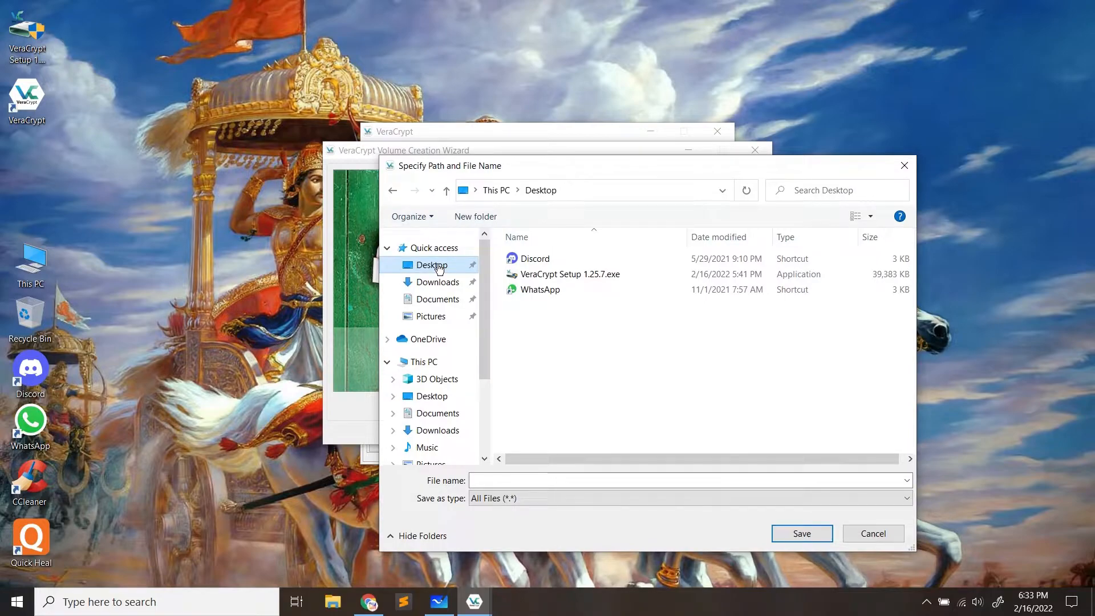
{"action": "left_click", "coordinate": [524, 478]}
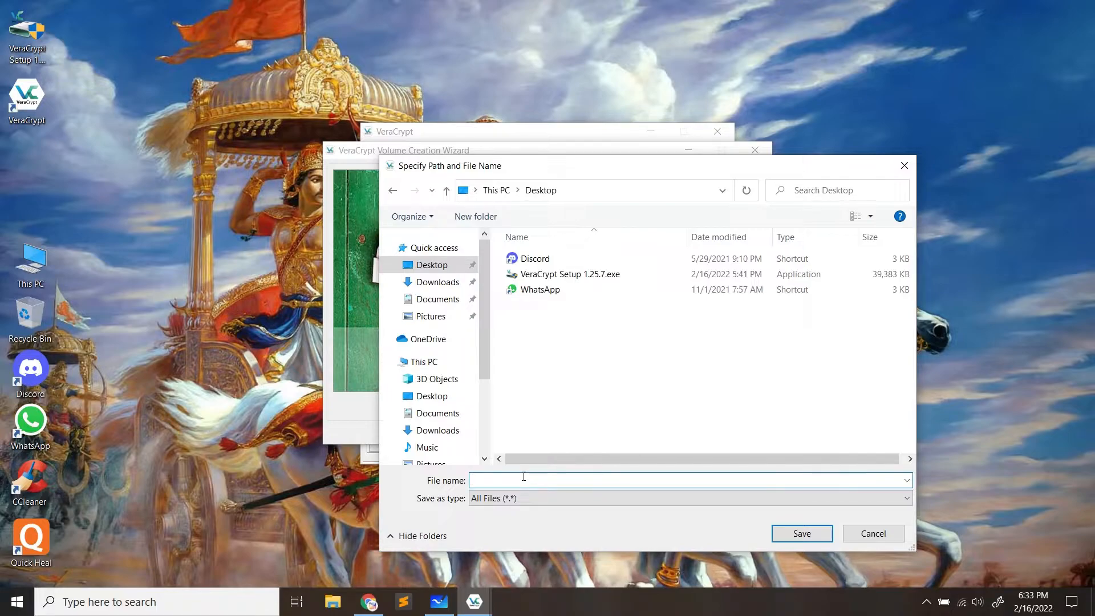
{"action": "type", "text": "Secret Files"}
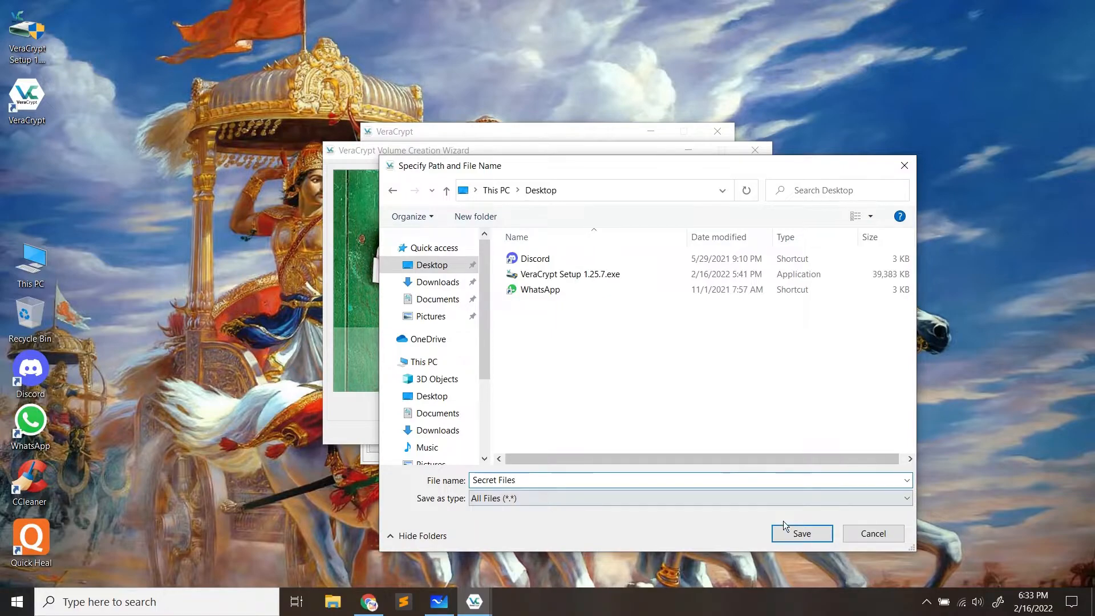
{"action": "left_click", "coordinate": [797, 534]}
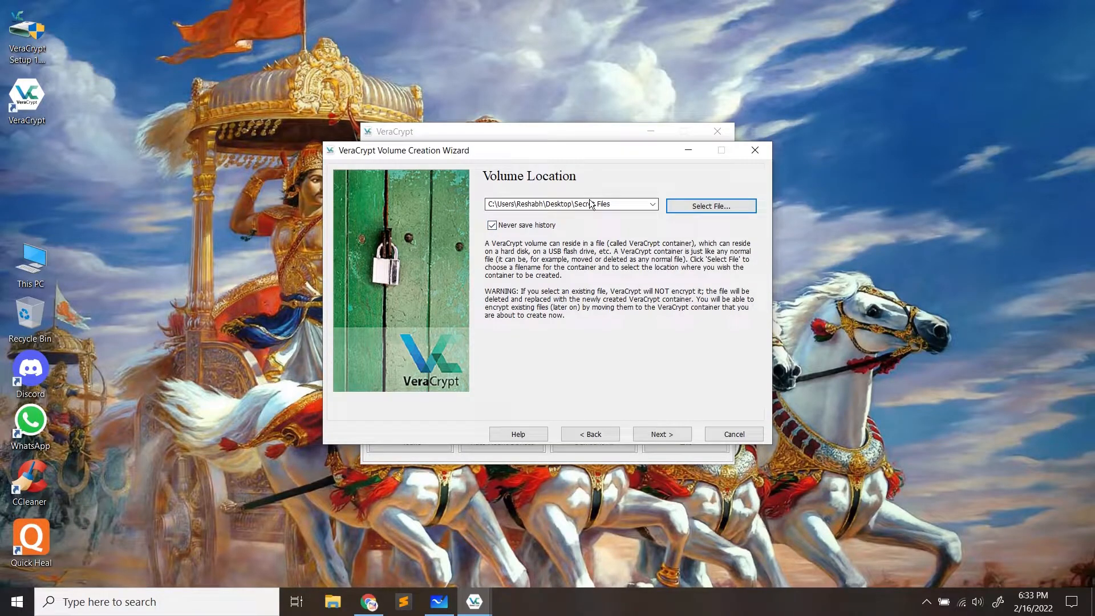
Keep AES encryption with the SHA-512 hash and advance to Volume Size
{"action": "left_click", "coordinate": [672, 432]}
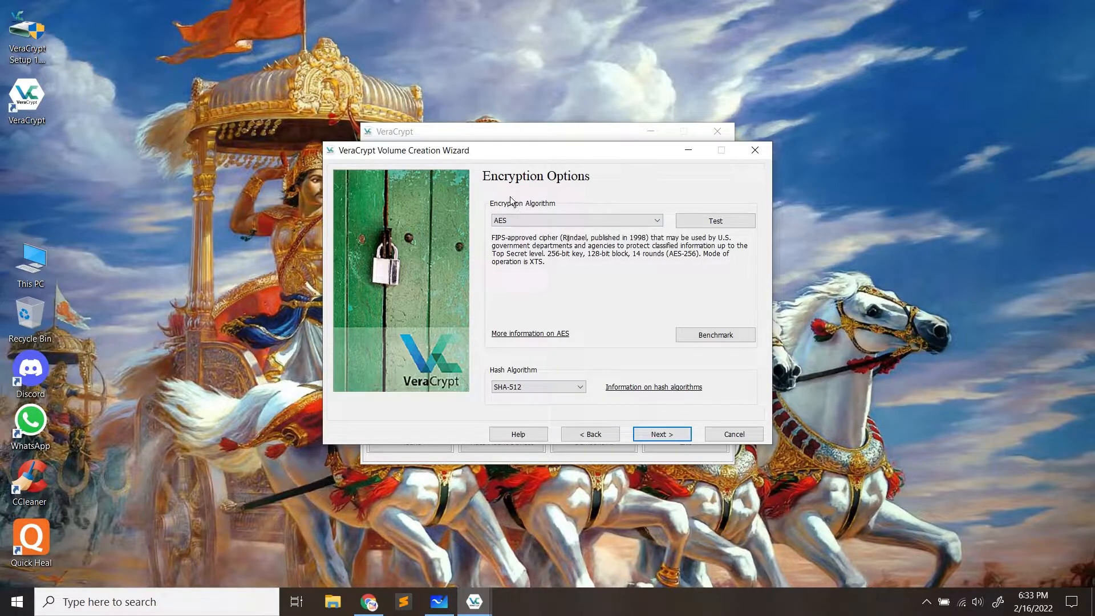
{"action": "left_click", "coordinate": [536, 223]}
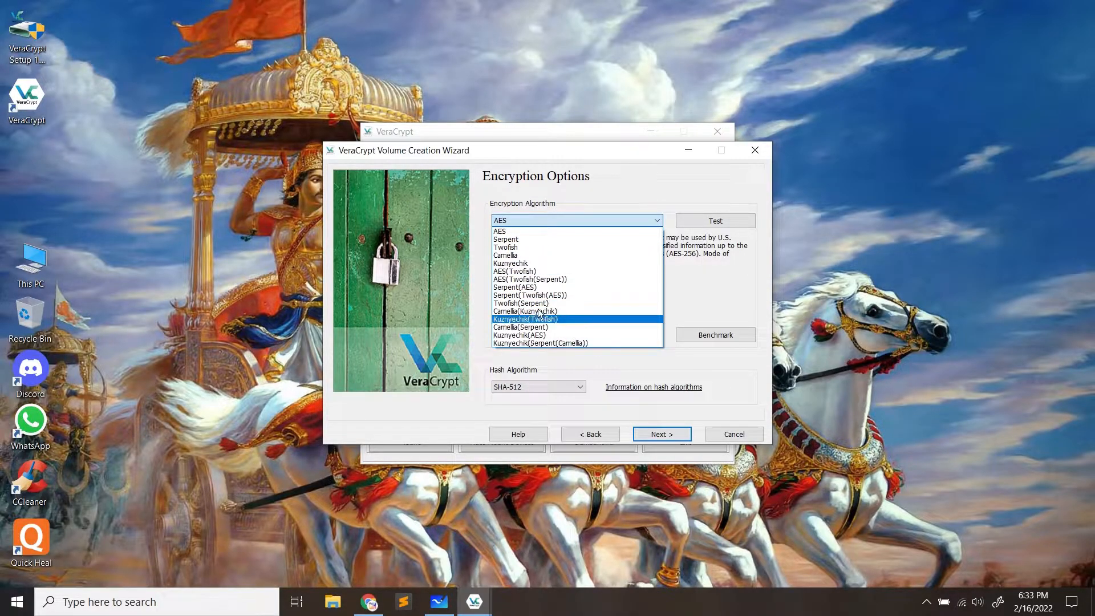
{"action": "left_click", "coordinate": [526, 231]}
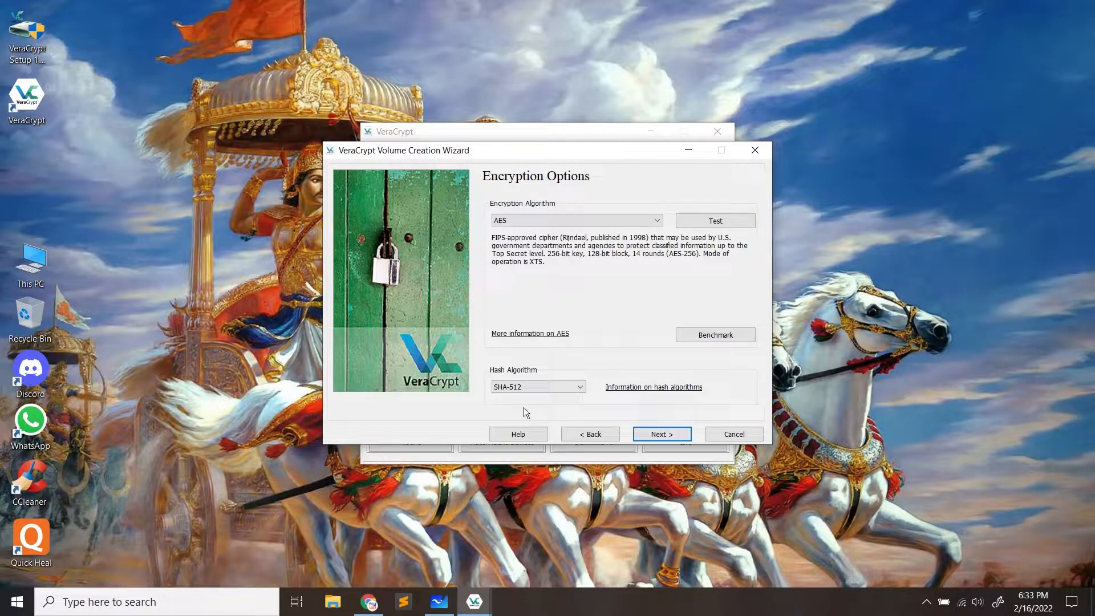
{"action": "left_click", "coordinate": [530, 388]}
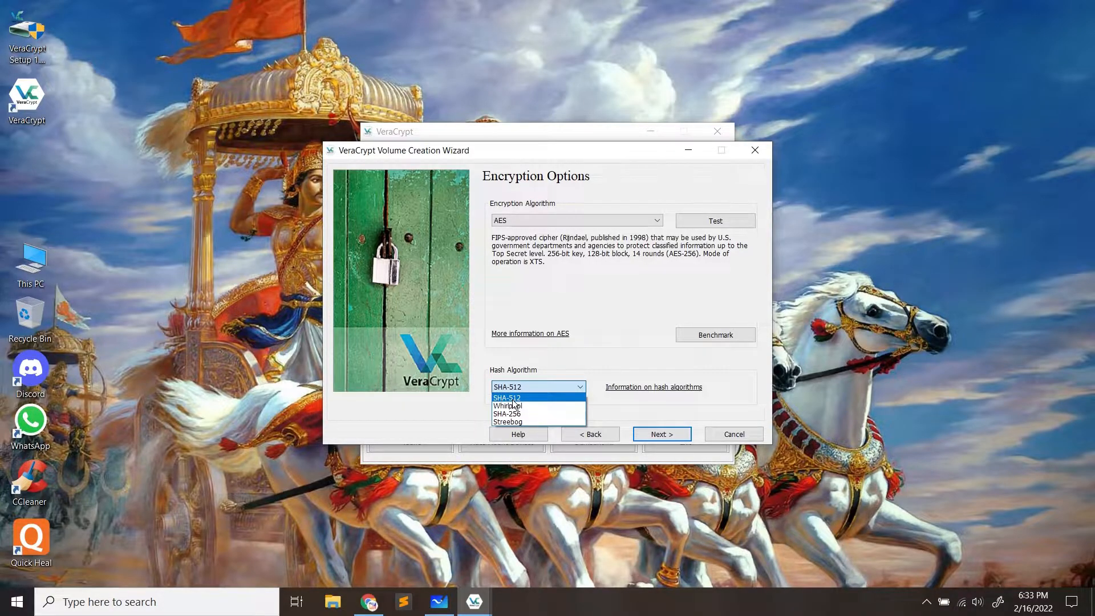
{"action": "left_click", "coordinate": [513, 398]}
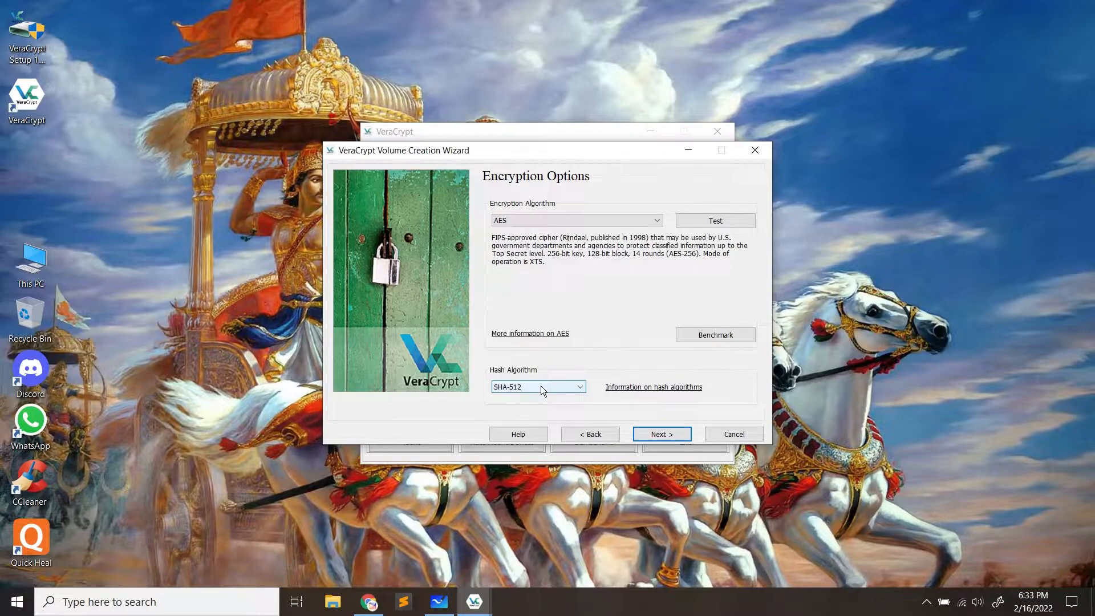
{"action": "left_click", "coordinate": [670, 434]}
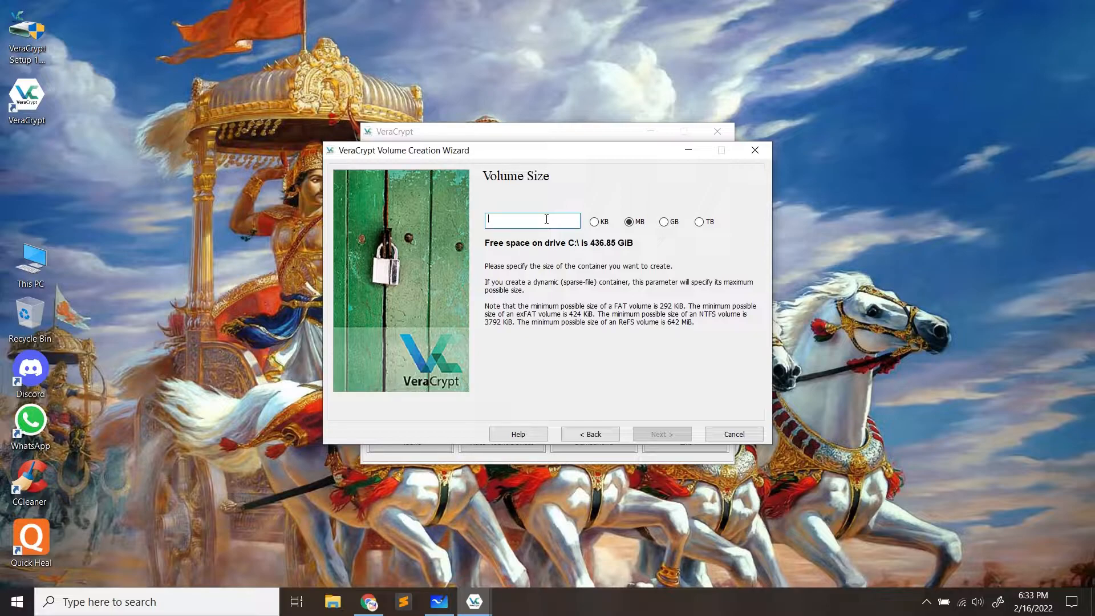
Enter 100 MB as the volume size and continue
{"action": "double_click", "coordinate": [31, 262]}
{"action": "type", "text": "100"}
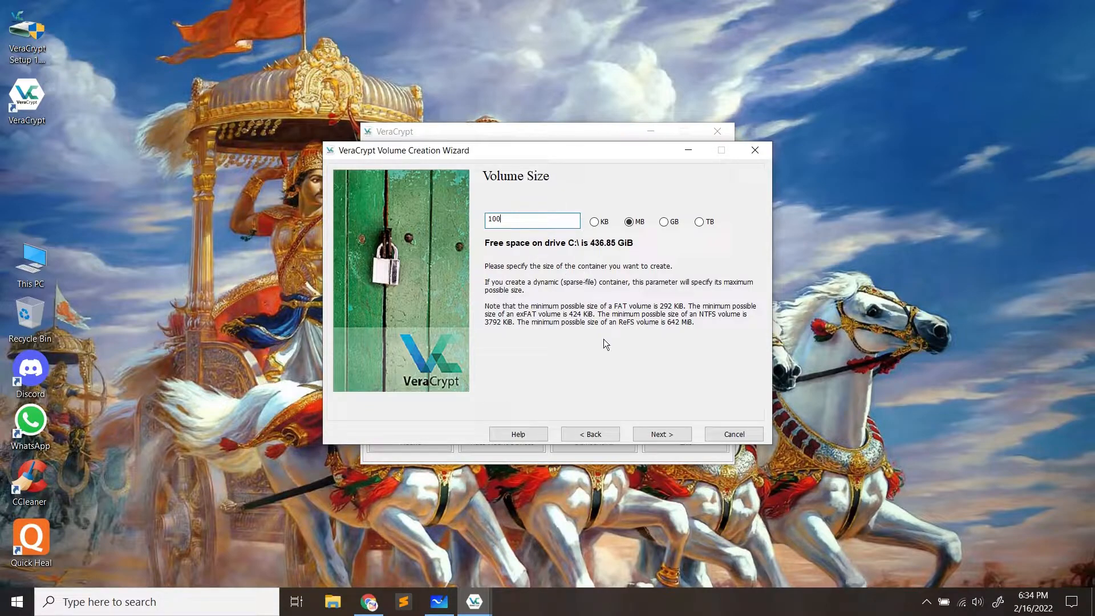
{"action": "left_click", "coordinate": [662, 434]}
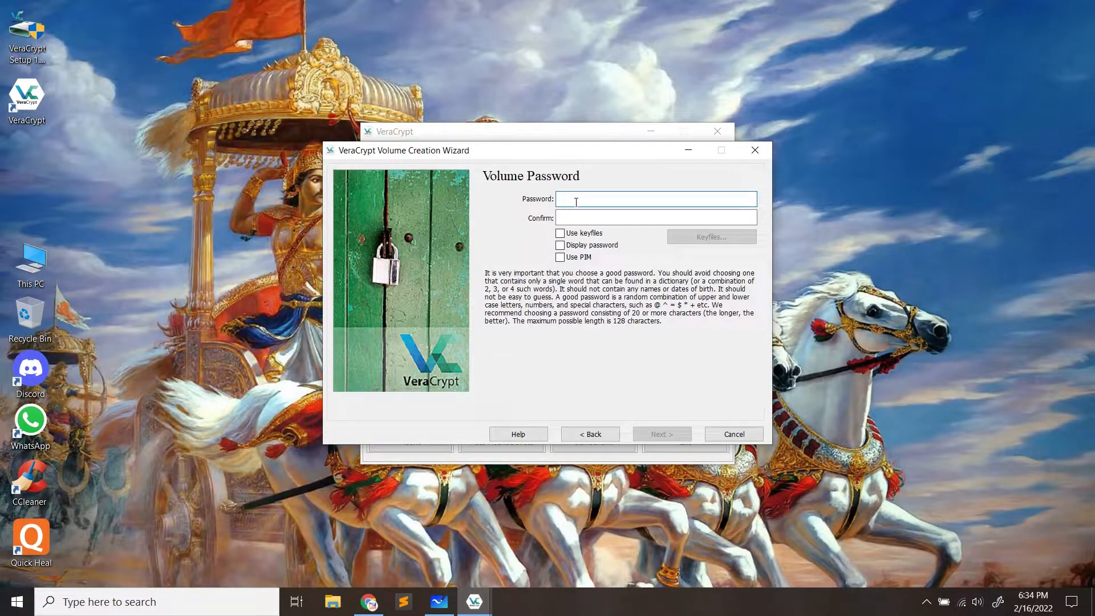
Leave keyfiles off and enter the five-character password in Password and Confirm
{"action": "left_click", "coordinate": [584, 230]}
{"action": "left_click", "coordinate": [560, 234]}
{"action": "left_click", "coordinate": [574, 202]}
{"action": "left_click", "coordinate": [582, 215]}
{"action": "left_click", "coordinate": [587, 200]}
{"action": "type", "text": "•••••"}
{"action": "left_click", "coordinate": [585, 215]}
{"action": "type", "text": "•"}
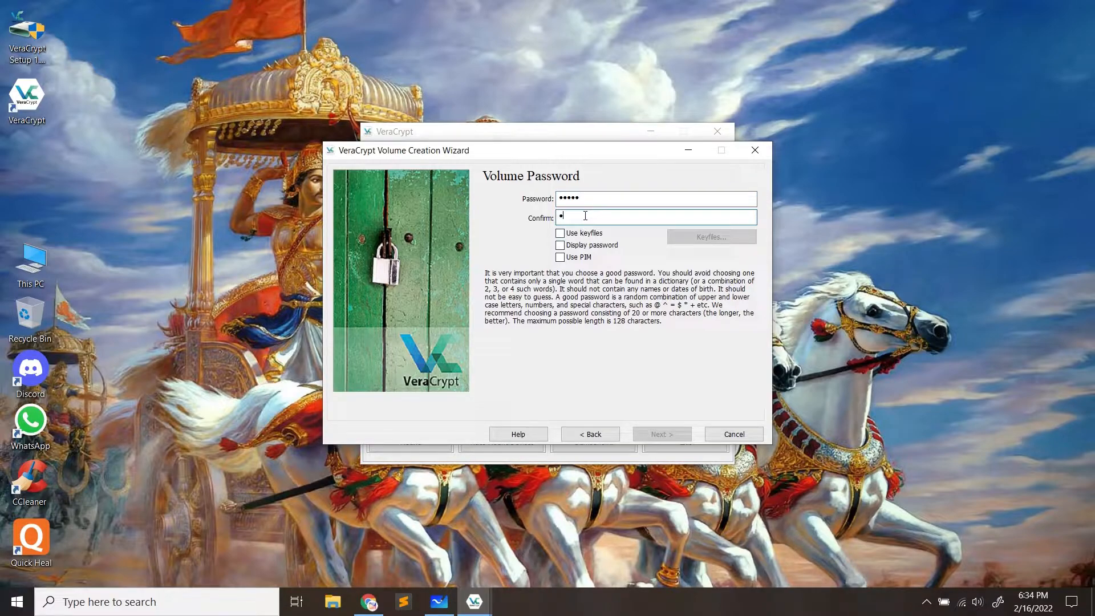
{"action": "type", "text": "2345"}
Toggle Display password to verify the entry, then continue past the password step
{"action": "left_click", "coordinate": [561, 245]}
{"action": "left_click", "coordinate": [560, 246]}
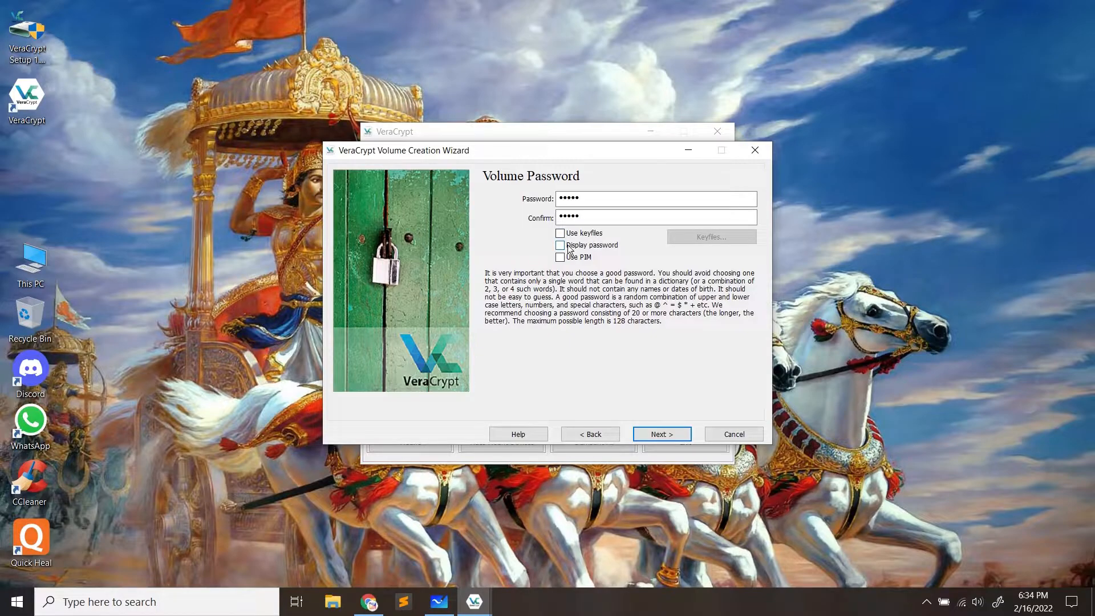
{"action": "left_click", "coordinate": [560, 248]}
{"action": "left_click", "coordinate": [561, 248]}
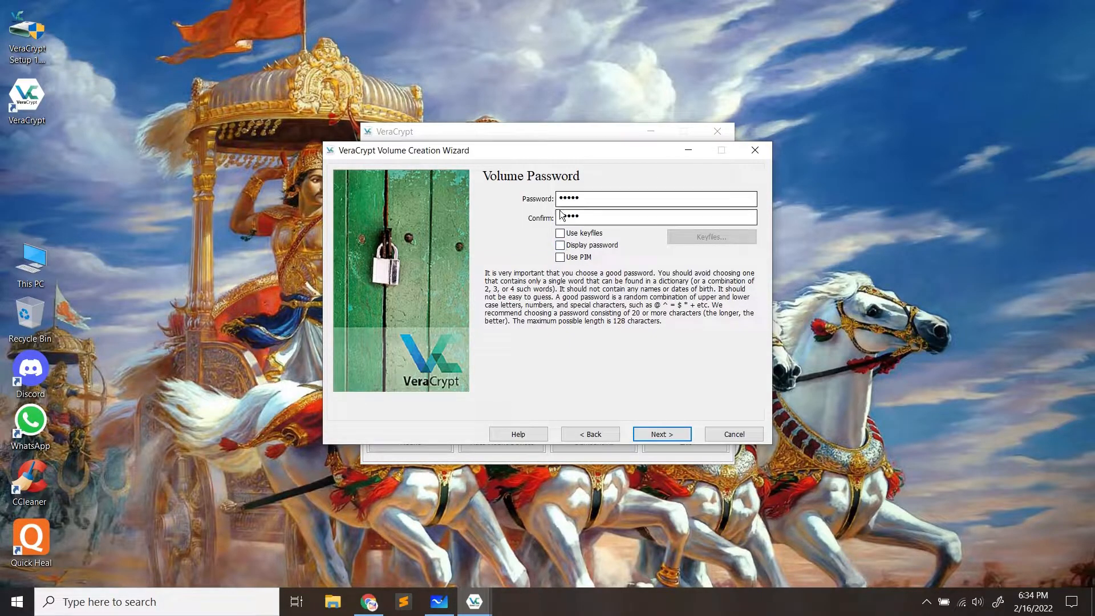
{"action": "left_click", "coordinate": [657, 433]}
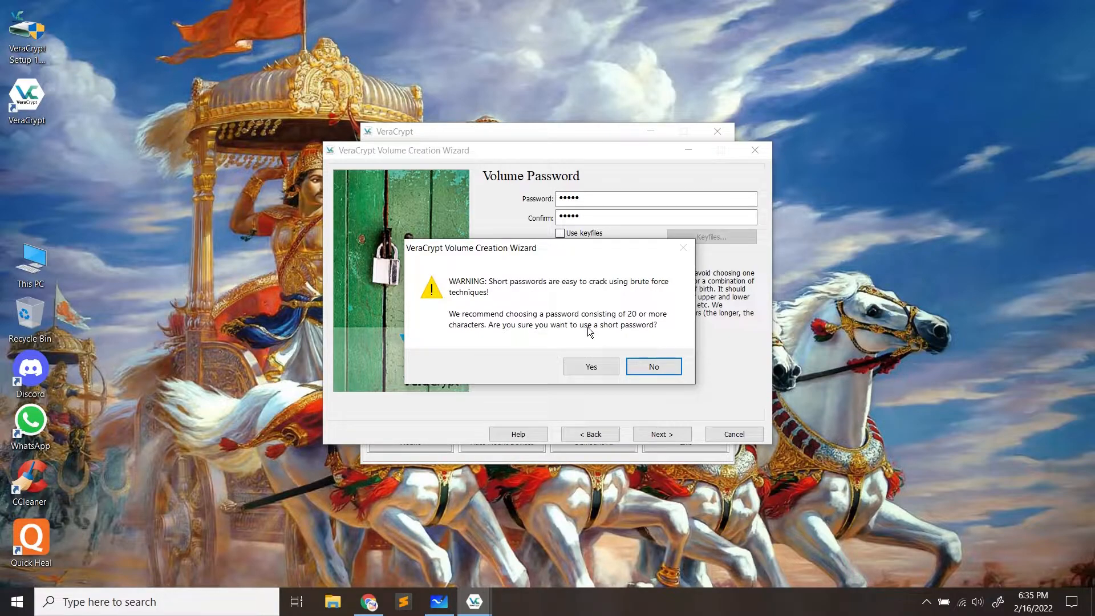
Accept the short password and format the Secret Files volume, keeping Fast Startup enabled, then exit the wizard
{"action": "left_click", "coordinate": [588, 371]}
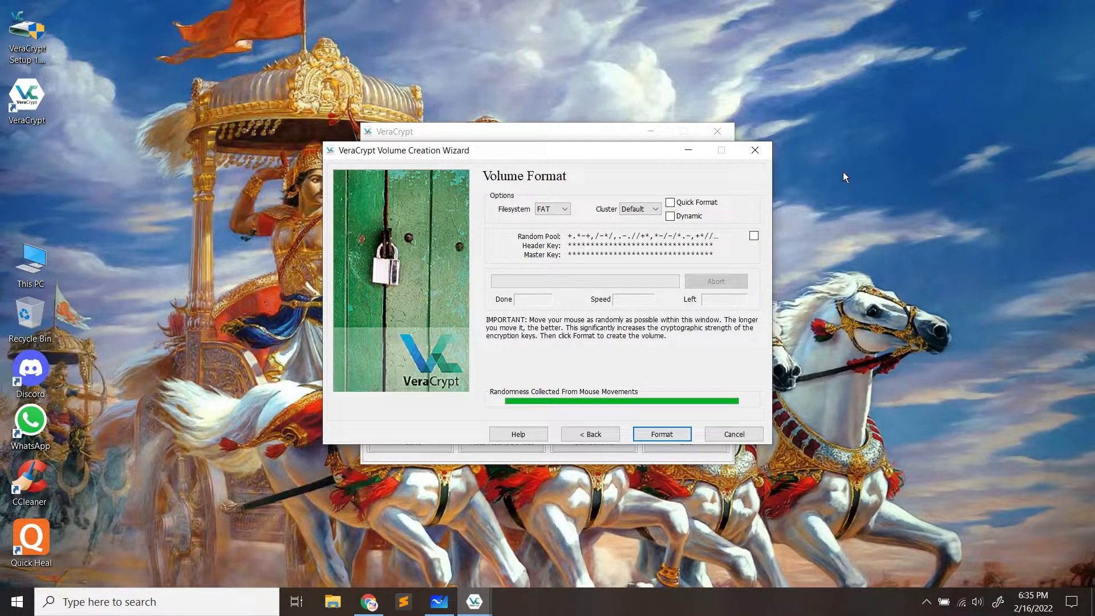
{"action": "left_click", "coordinate": [662, 435]}
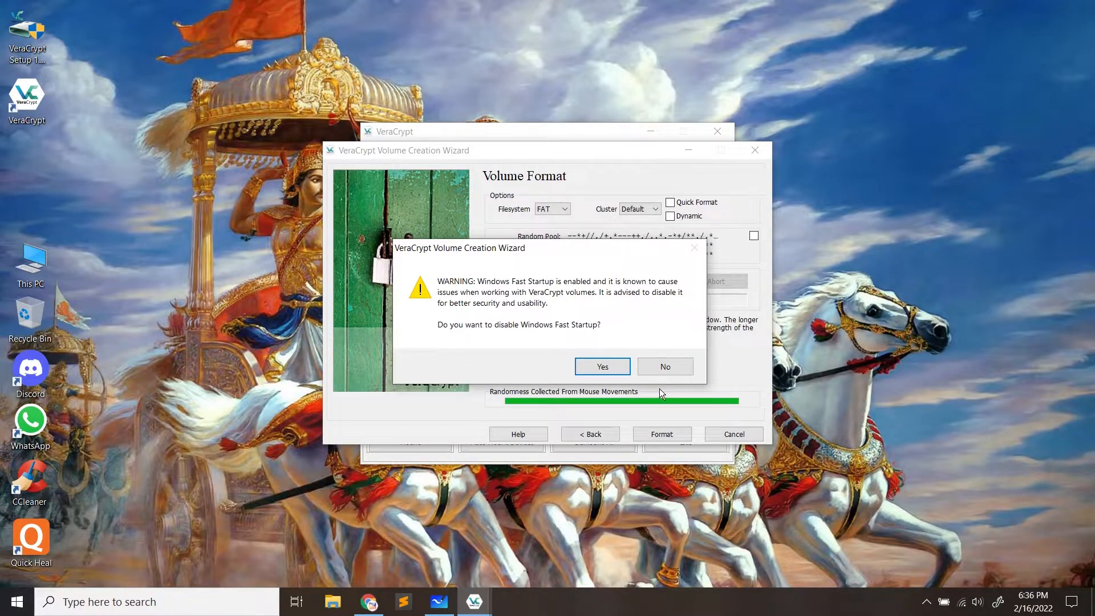
{"action": "left_click", "coordinate": [674, 366]}
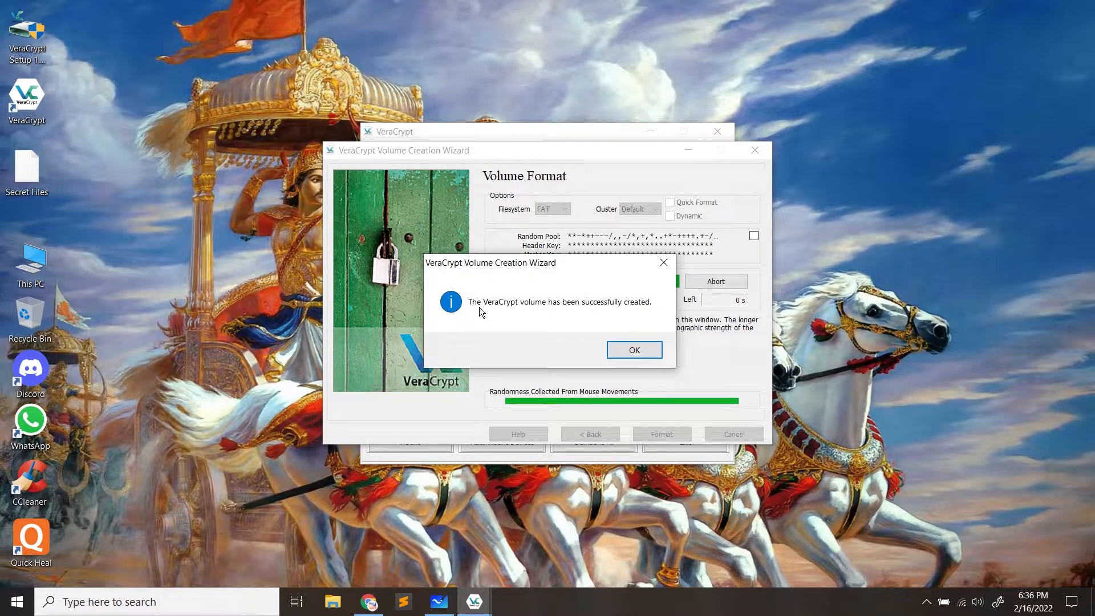
{"action": "left_click", "coordinate": [634, 351]}
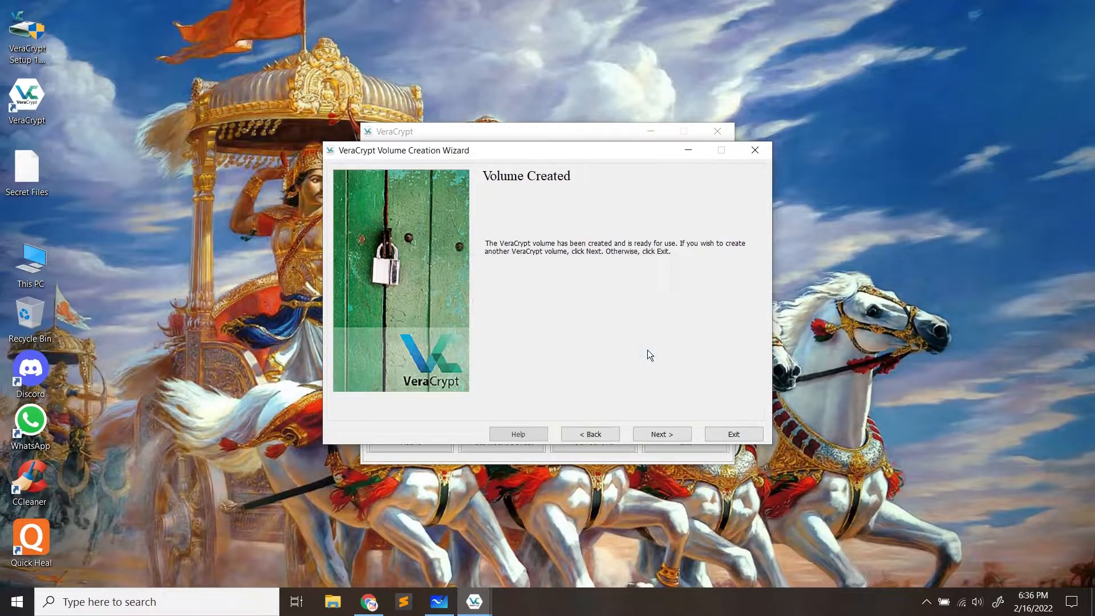
{"action": "left_click", "coordinate": [736, 435]}
{"action": "left_click_drag", "start_coordinate": [588, 138], "coordinate": [679, 114]}
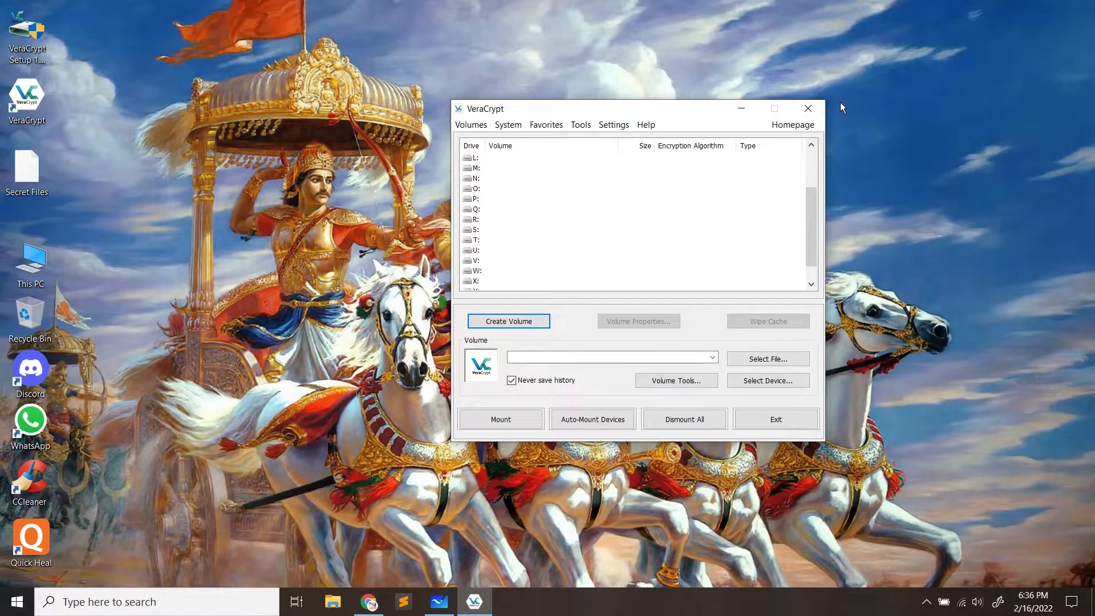
Close VeraCrypt and drag the Secret Files icon toward the desktop's upper right
{"action": "left_click", "coordinate": [810, 107]}
{"action": "left_click_drag", "start_coordinate": [34, 175], "coordinate": [515, 191]}
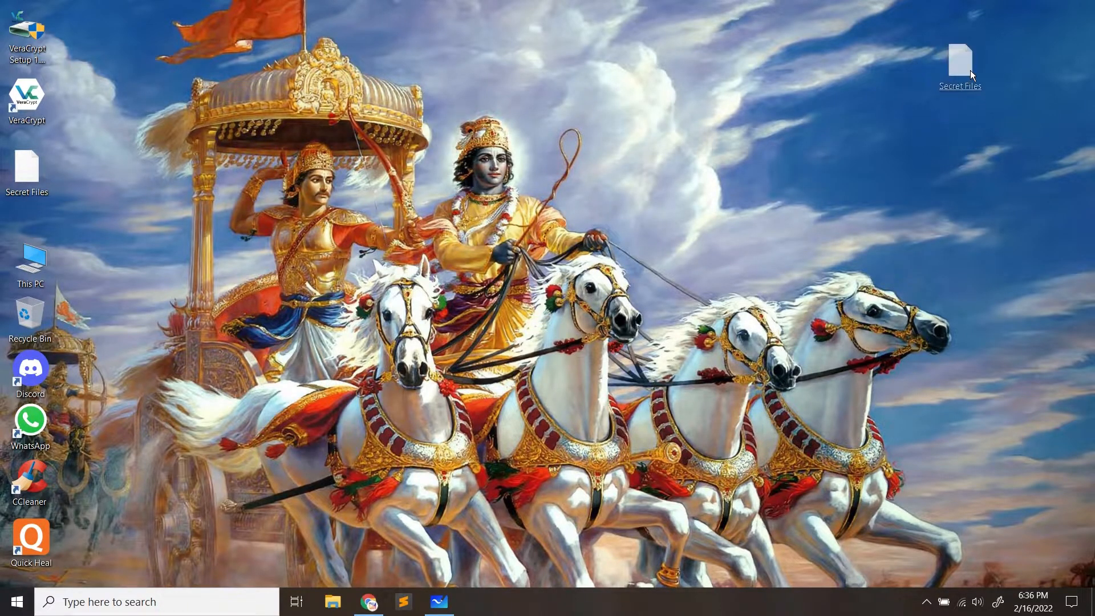
{"action": "left_click_drag", "start_coordinate": [970, 70], "coordinate": [971, 71]}
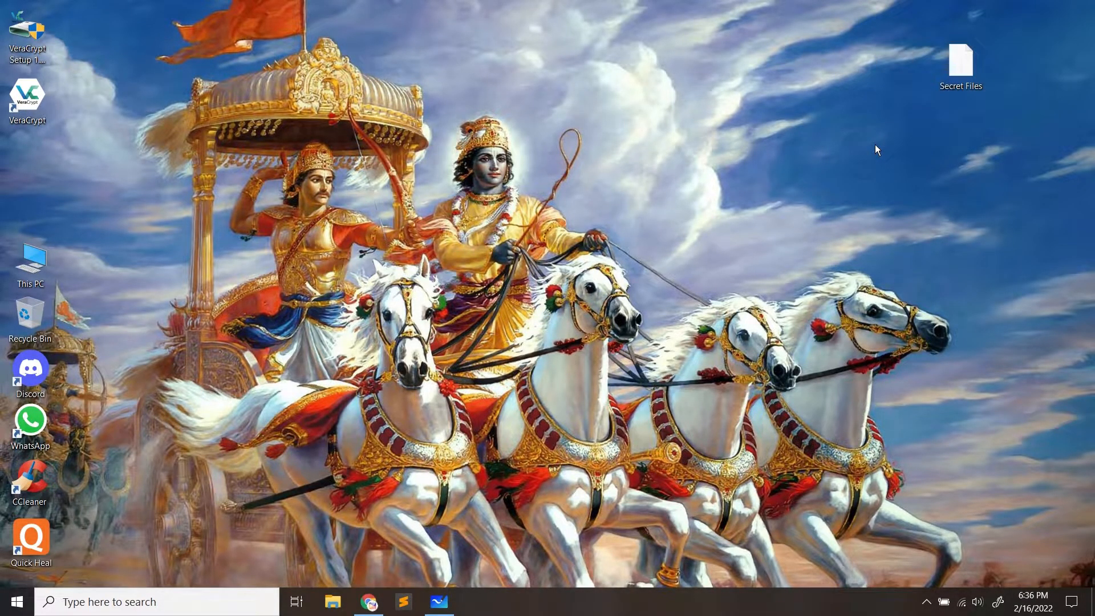
{"action": "left_click_drag", "start_coordinate": [989, 73], "coordinate": [905, 67]}
{"action": "double_click", "coordinate": [30, 261]}
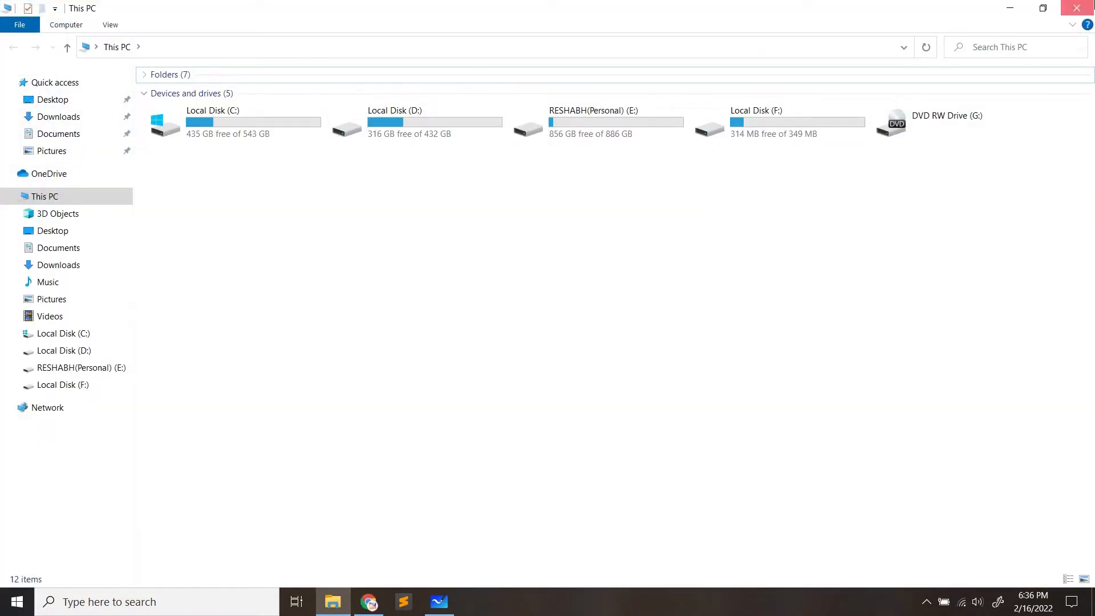
{"action": "left_click", "coordinate": [1070, 11]}
{"action": "left_click_drag", "start_coordinate": [880, 74], "coordinate": [808, 69]}
{"action": "mouse_move", "coordinate": [874, 93]}
{"action": "left_click_drag", "start_coordinate": [875, 29], "coordinate": [739, 141]}
{"action": "left_click_drag", "start_coordinate": [728, 26], "coordinate": [846, 138]}
{"action": "left_click", "coordinate": [845, 138]}
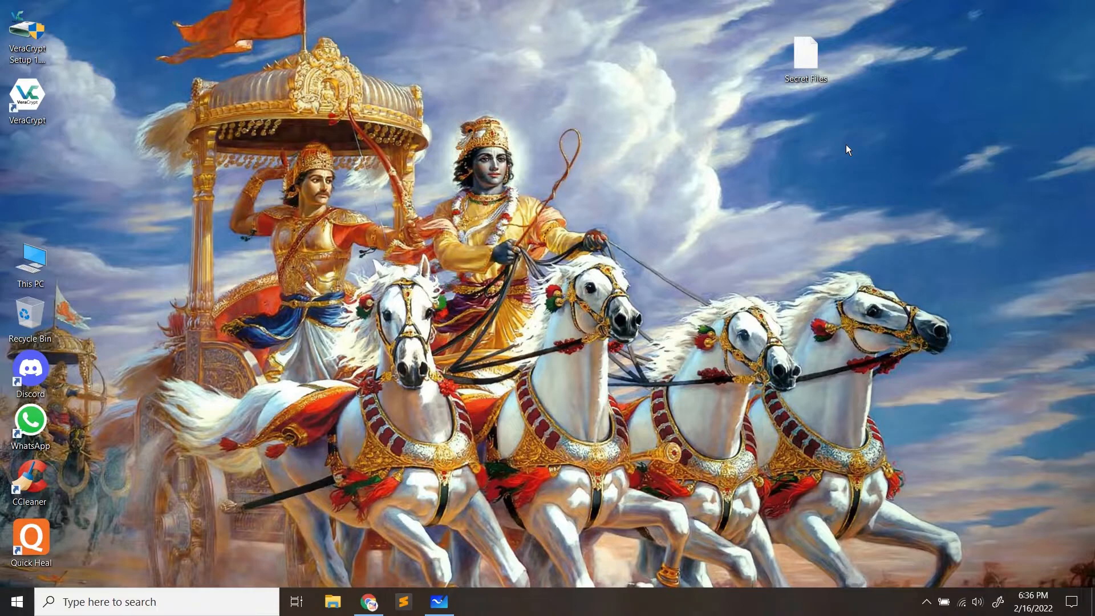
Glance at This PC and settle the Secret Files icon at the upper right
{"action": "left_click_drag", "start_coordinate": [858, 21], "coordinate": [768, 133]}
{"action": "left_click_drag", "start_coordinate": [797, 63], "coordinate": [751, 139]}
{"action": "left_click_drag", "start_coordinate": [950, 72], "coordinate": [669, 248]}
{"action": "double_click", "coordinate": [22, 268]}
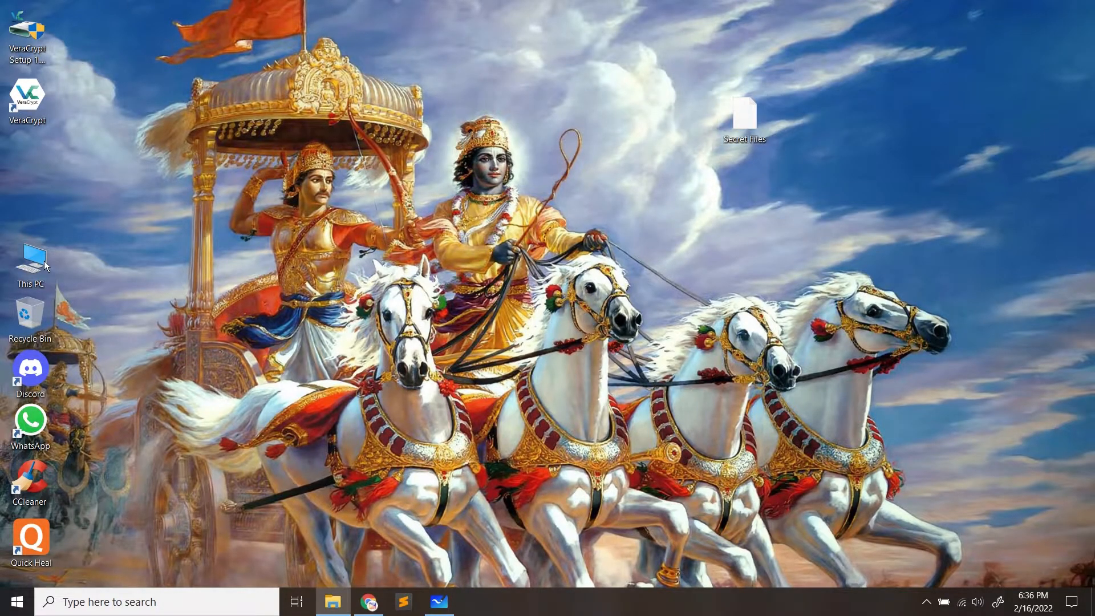
{"action": "key", "text": "alt+F4"}
{"action": "left_click_drag", "start_coordinate": [736, 114], "coordinate": [847, 83]}
{"action": "left_click", "coordinate": [841, 157]}
{"action": "left_click", "coordinate": [825, 122]}
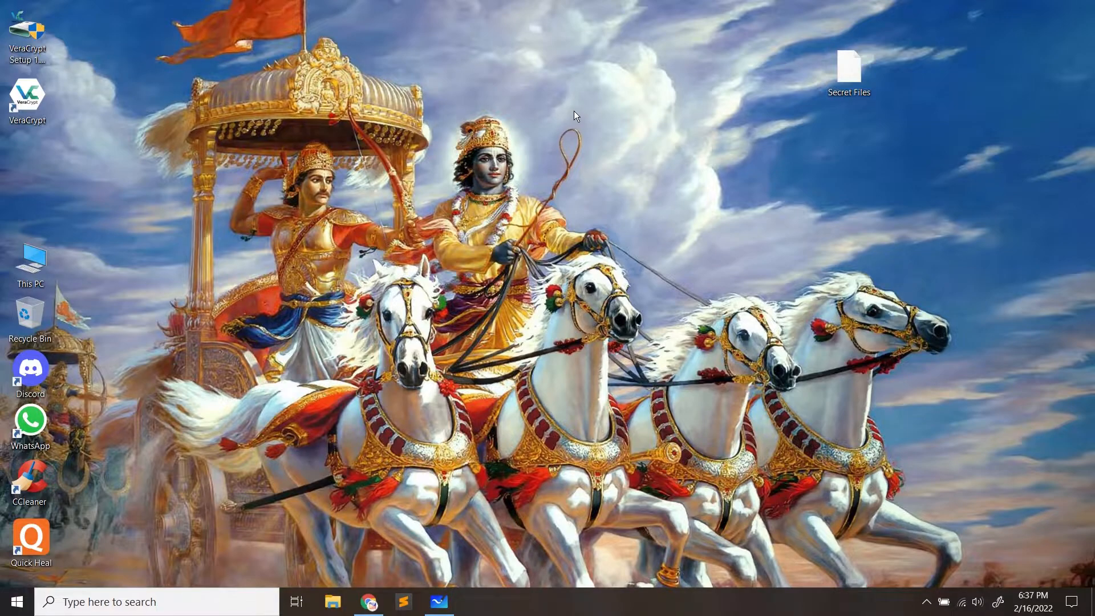
Refresh the desktop twice
{"action": "right_click", "coordinate": [758, 106]}
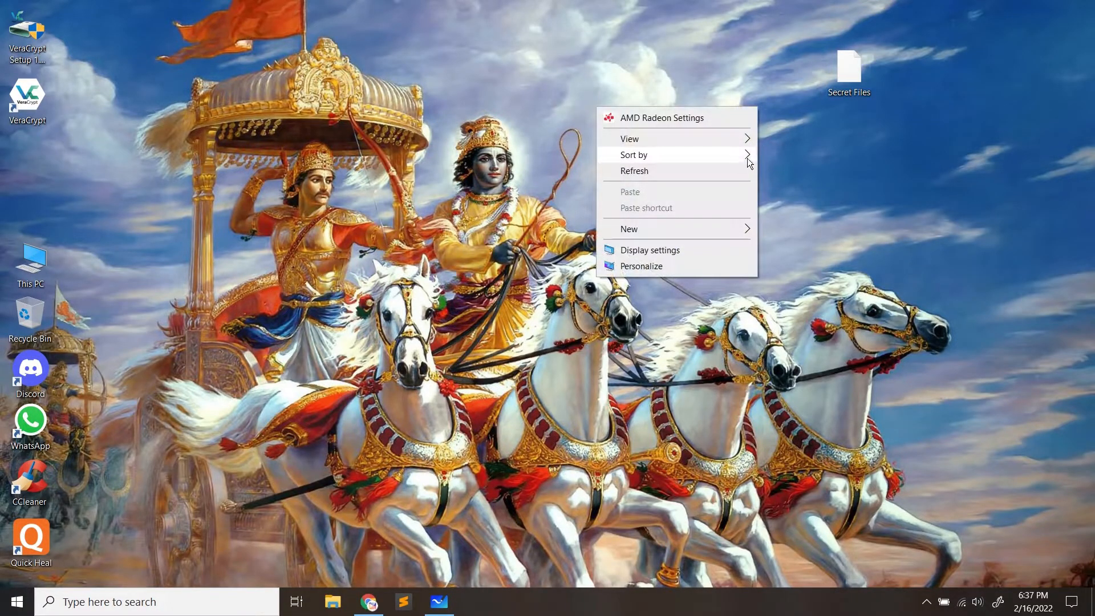
{"action": "left_click", "coordinate": [718, 170]}
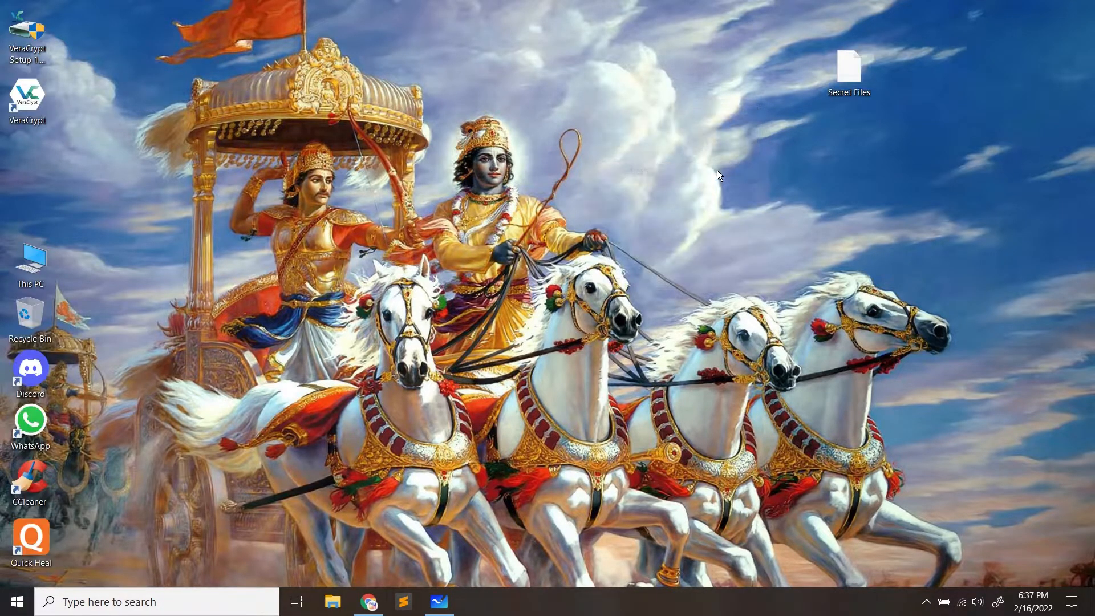
{"action": "right_click", "coordinate": [664, 152]}
{"action": "left_click", "coordinate": [603, 211]}
Launch VeraCrypt and pick the Secret Files container from the Desktop as the volume file
{"action": "double_click", "coordinate": [36, 125]}
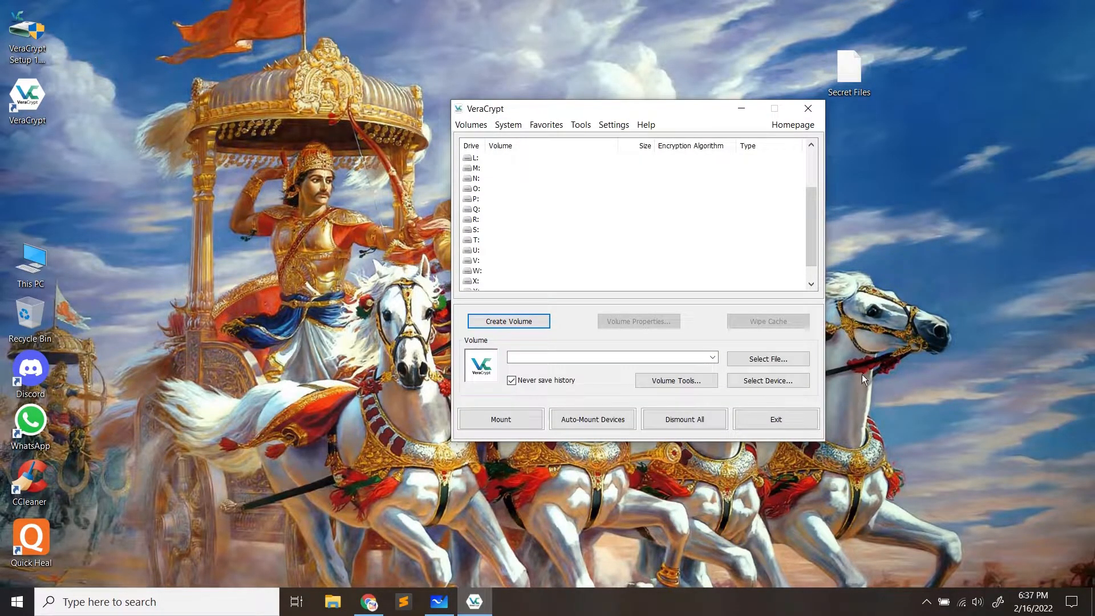
{"action": "left_click", "coordinate": [795, 357]}
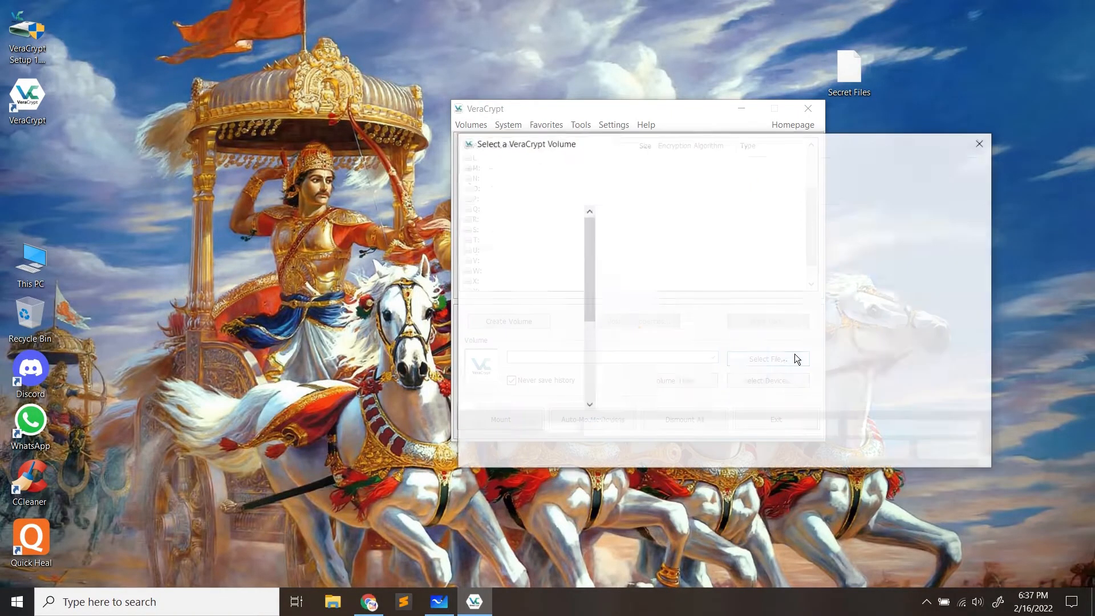
{"action": "mouse_move", "coordinate": [594, 244]}
{"action": "left_mouse_down"}
{"action": "mouse_move", "coordinate": [594, 281]}
{"action": "mouse_move", "coordinate": [593, 227]}
{"action": "left_mouse_up"}
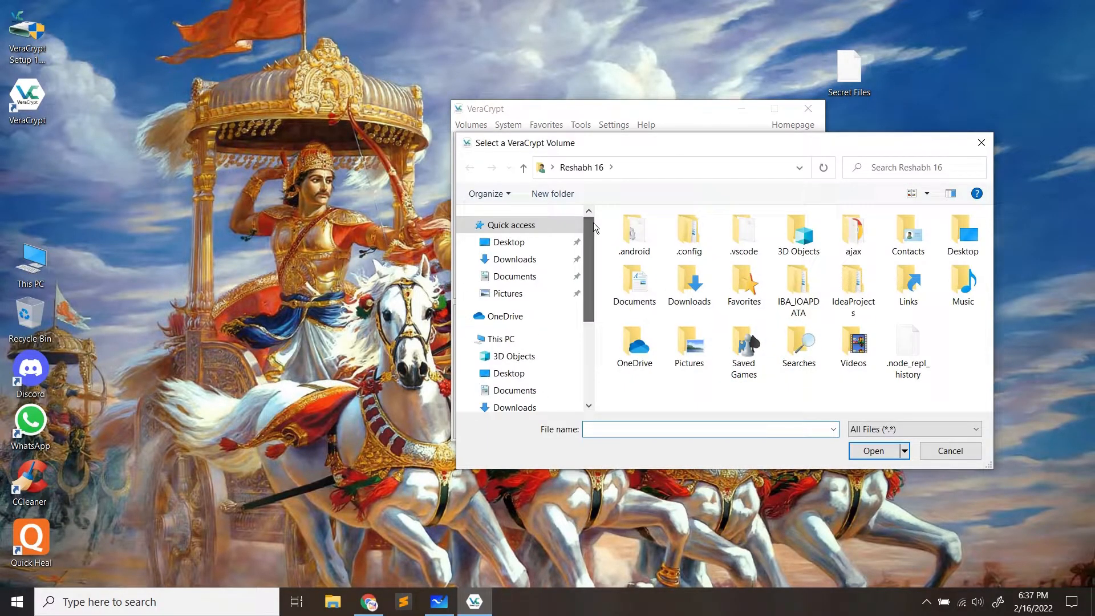
{"action": "left_click", "coordinate": [509, 246]}
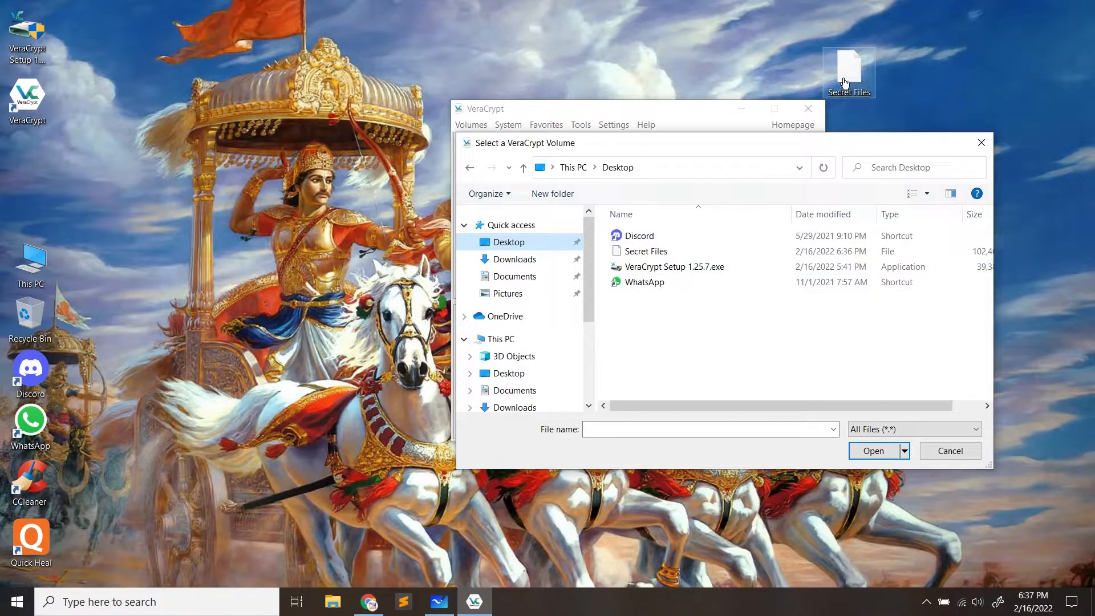
{"action": "double_click", "coordinate": [646, 251]}
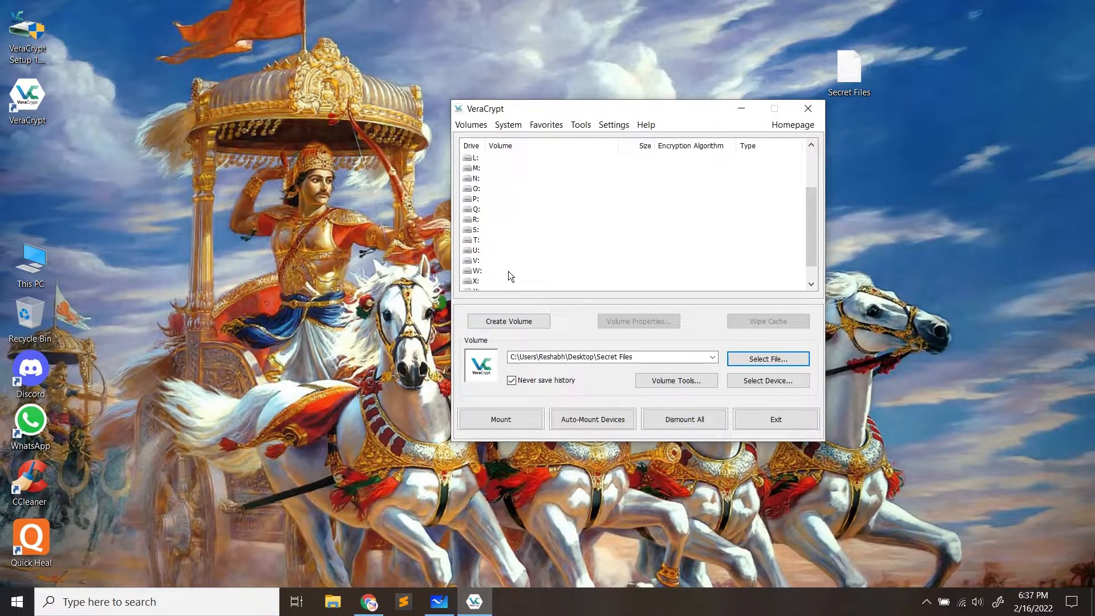
{"action": "scroll", "coordinate": [492, 227], "scroll_direction": "down", "scroll_amount": 1}
{"action": "scroll", "coordinate": [478, 245], "scroll_direction": "up", "scroll_amount": 3}
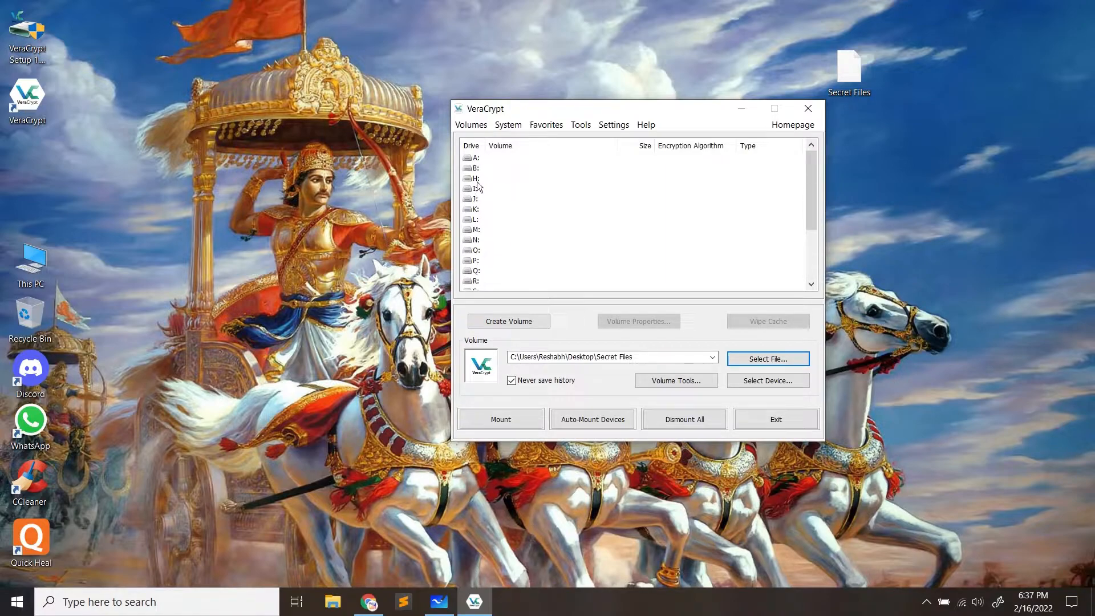
{"action": "double_click", "coordinate": [11, 255]}
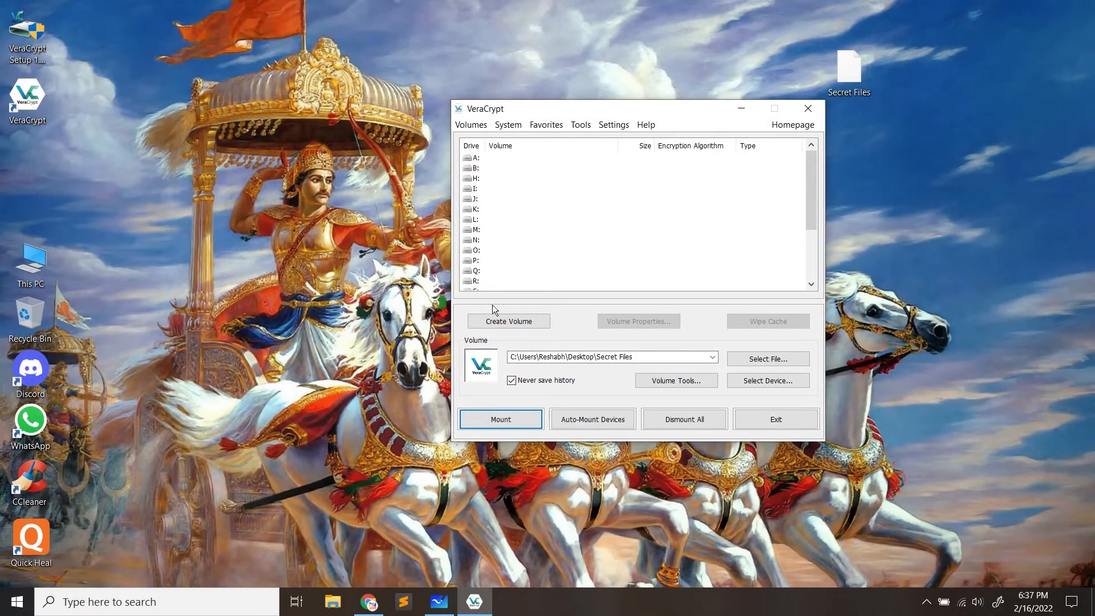
{"action": "scroll", "coordinate": [493, 234], "scroll_direction": "down", "scroll_amount": 3}
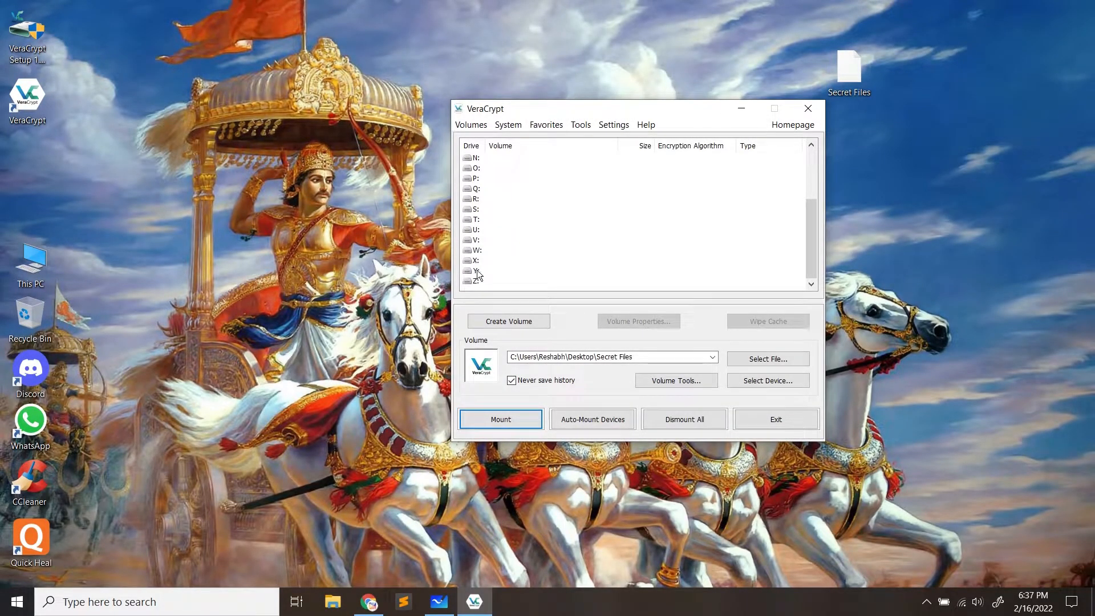
Mount Secret Files on drive letter R:, entering the volume password
{"action": "left_click", "coordinate": [477, 199]}
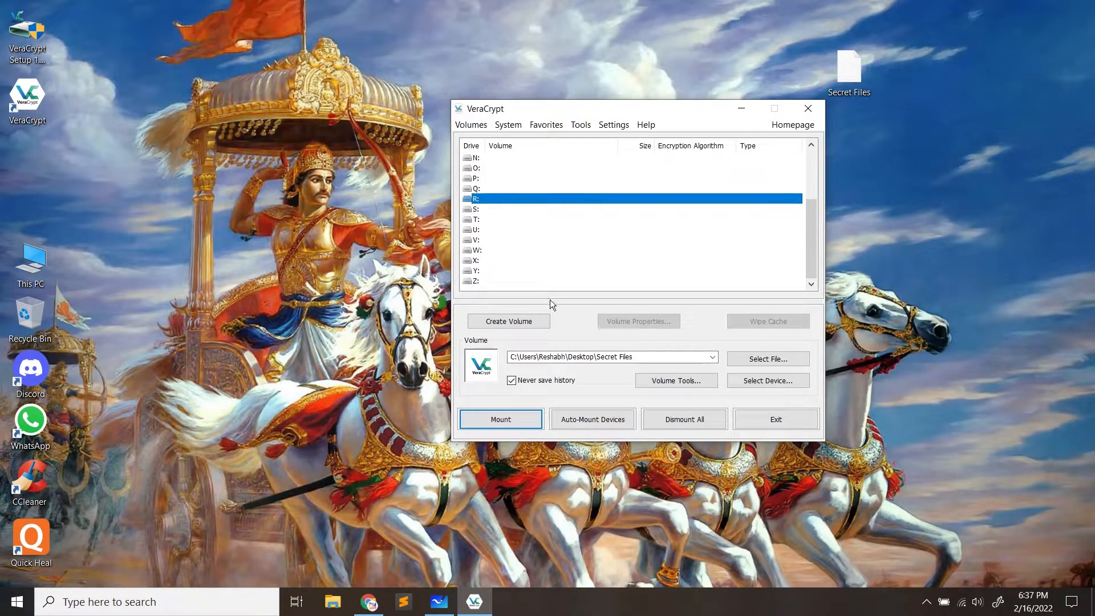
{"action": "left_click", "coordinate": [505, 420]}
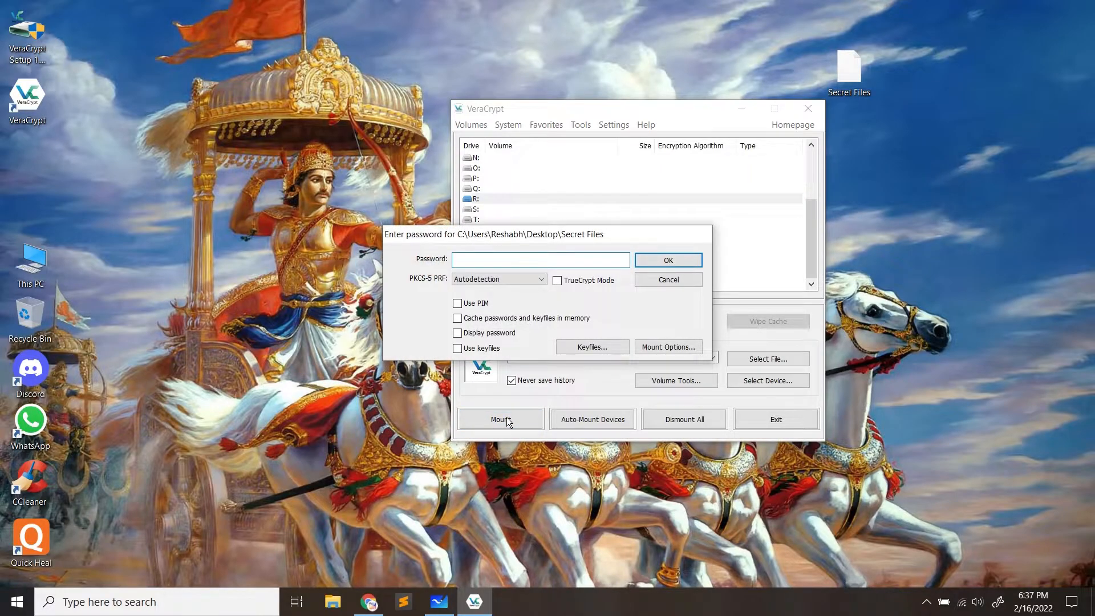
{"action": "left_click_drag", "start_coordinate": [508, 235], "coordinate": [670, 276]}
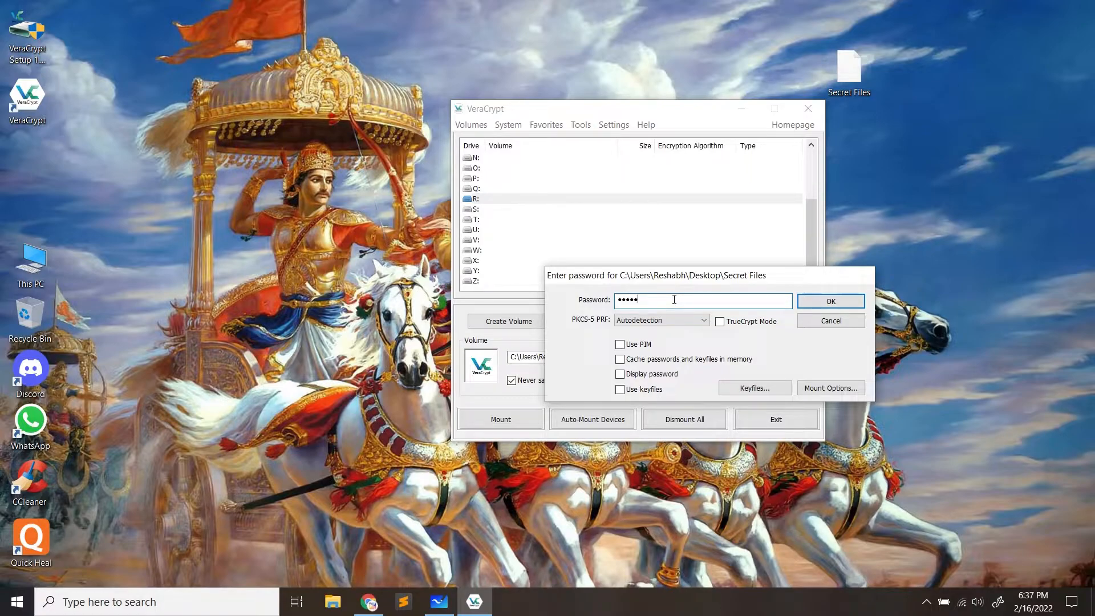
{"action": "left_click", "coordinate": [806, 302]}
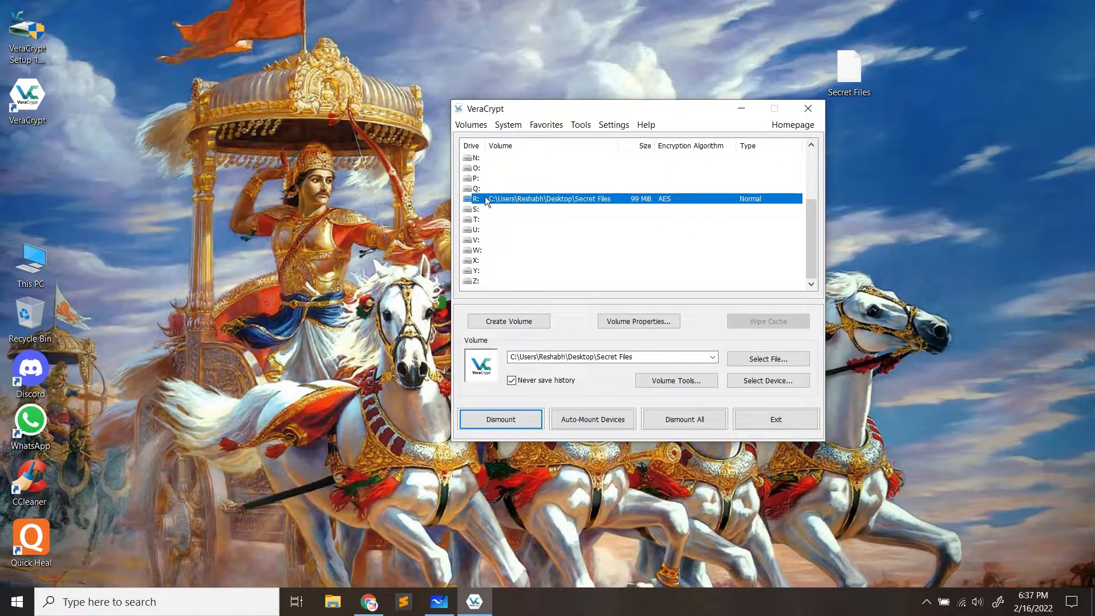
Nudge the Secret Files icon right, then refresh This PC and peek into the empty Local Disk (R:)
{"action": "left_click_drag", "start_coordinate": [849, 70], "coordinate": [916, 78]}
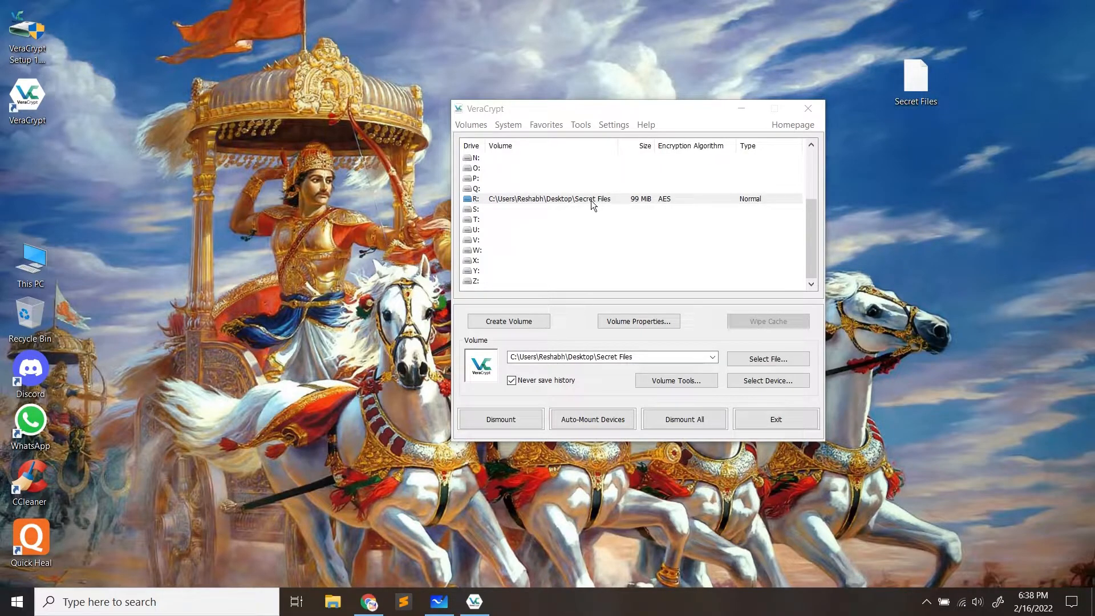
{"action": "left_click_drag", "start_coordinate": [915, 79], "coordinate": [984, 91]}
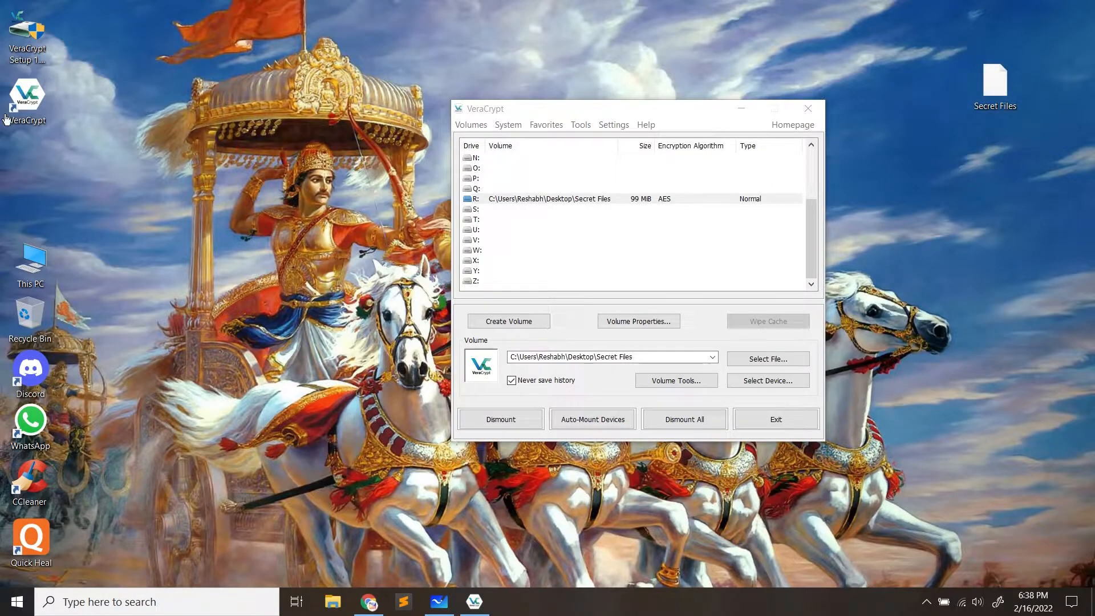
{"action": "double_click", "coordinate": [32, 252]}
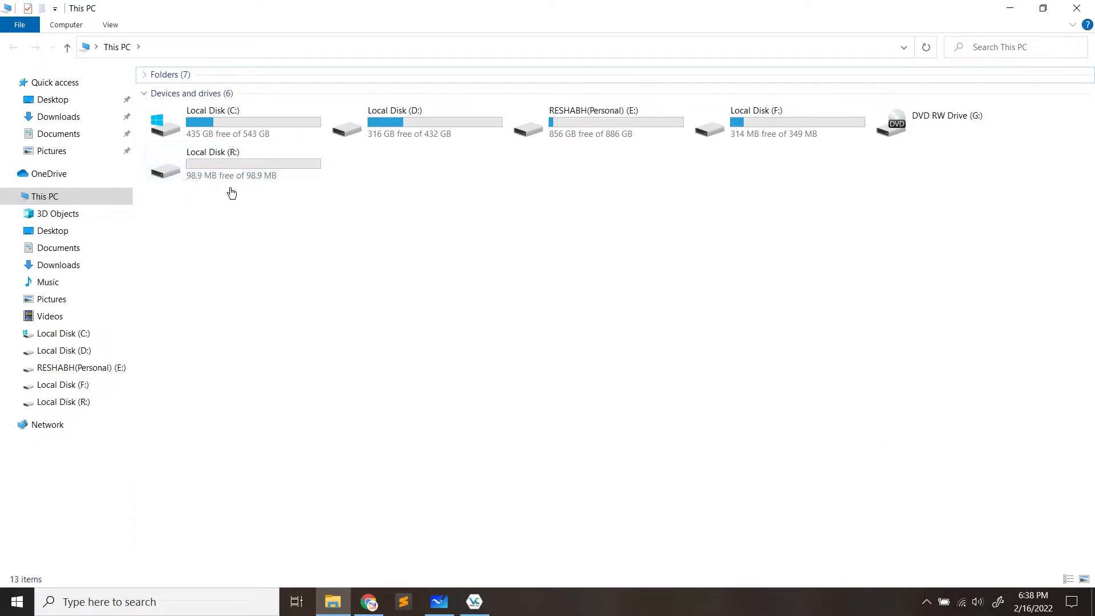
{"action": "right_click", "coordinate": [266, 222]}
{"action": "left_click", "coordinate": [218, 282]}
{"action": "double_click", "coordinate": [231, 170]}
{"action": "left_click", "coordinate": [13, 47]}
{"action": "left_click_drag", "start_coordinate": [569, 5], "coordinate": [520, 331]}
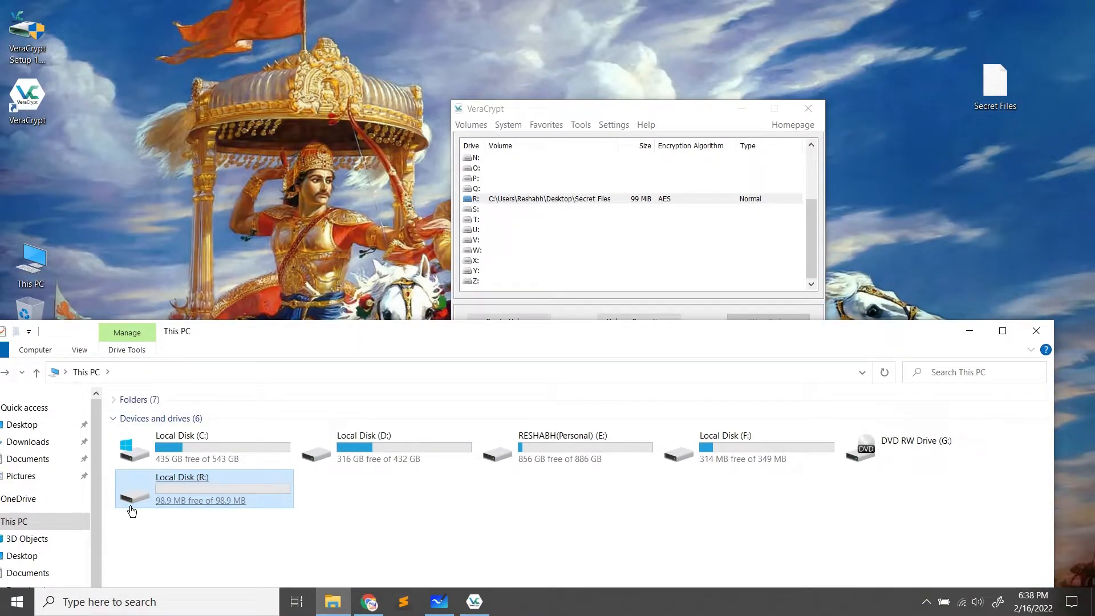
Create a folder named passwords on drive R: and open it
{"action": "left_click_drag", "start_coordinate": [543, 341], "coordinate": [550, 6]}
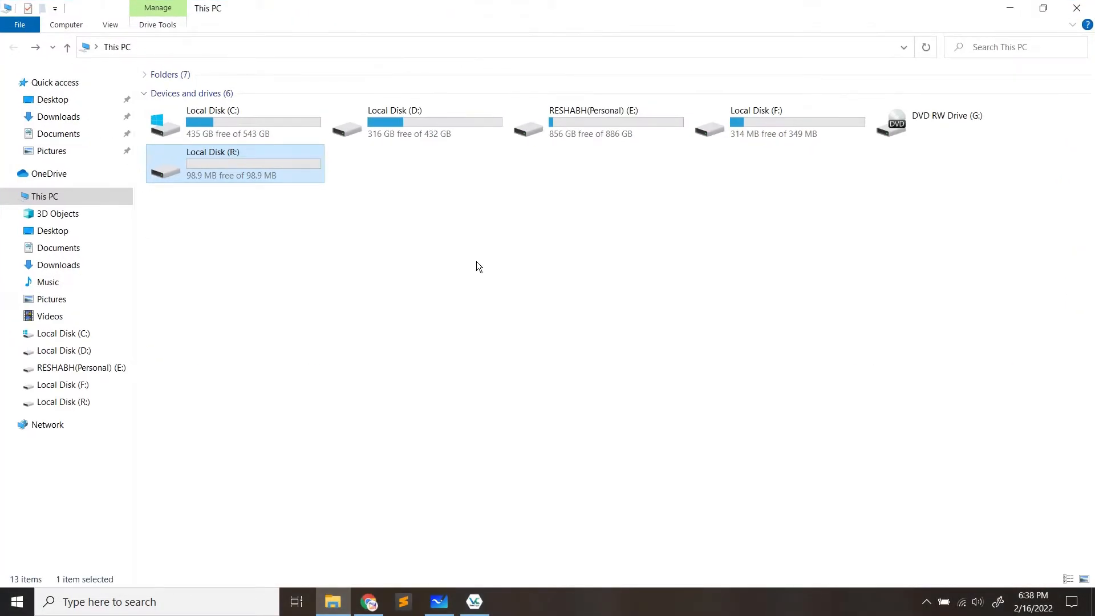
{"action": "double_click", "coordinate": [274, 174]}
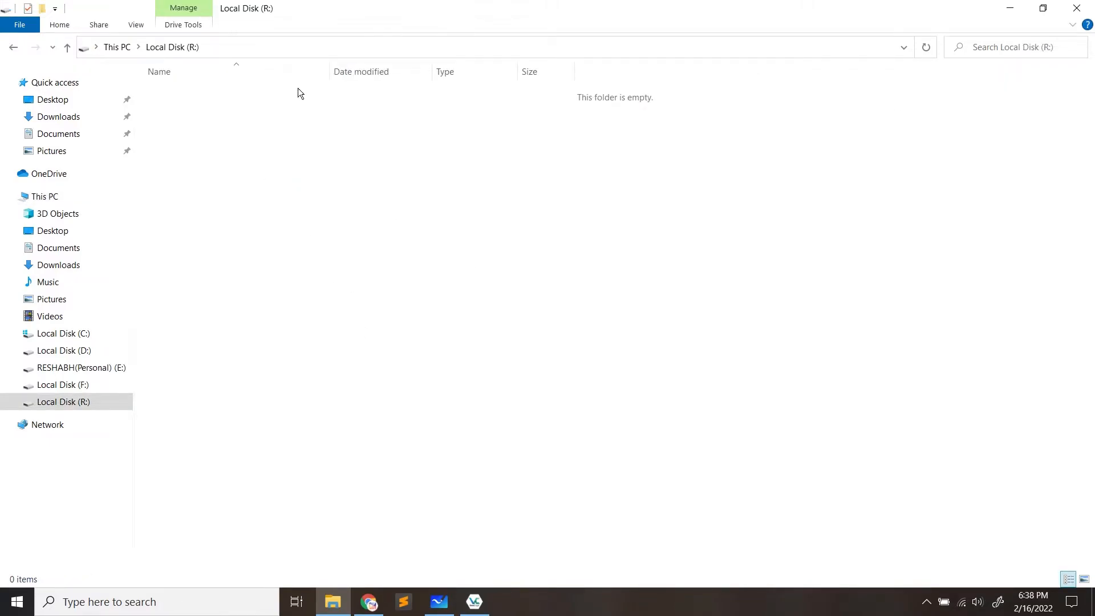
{"action": "right_click", "coordinate": [306, 184]}
{"action": "mouse_move", "coordinate": [248, 364]}
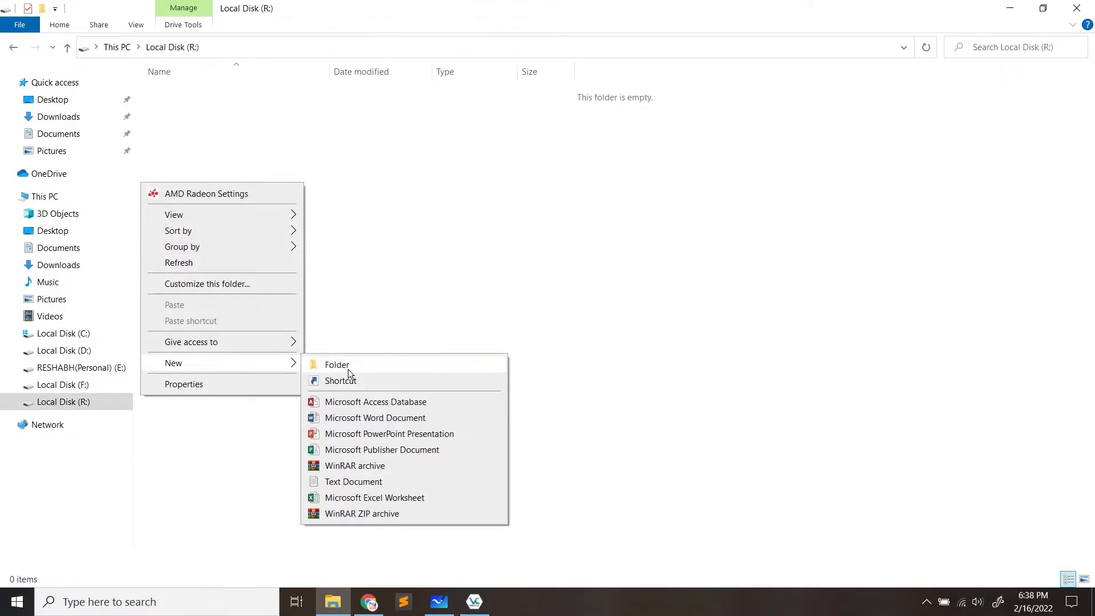
{"action": "left_click", "coordinate": [348, 369]}
{"action": "type", "text": "p"}
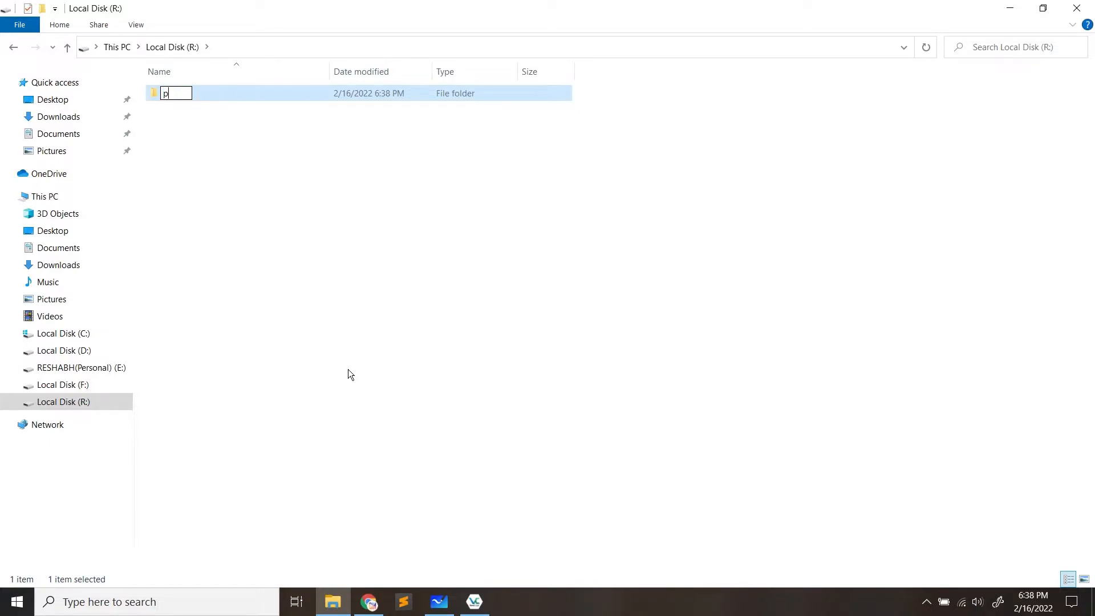
{"action": "type", "text": "asswords"}
{"action": "key", "text": "Return"}
{"action": "left_click", "coordinate": [274, 226]}
{"action": "double_click", "coordinate": [188, 93]}
Add a new text document containing hello inside passwords, save it, and return to R:
{"action": "right_click", "coordinate": [262, 178]}
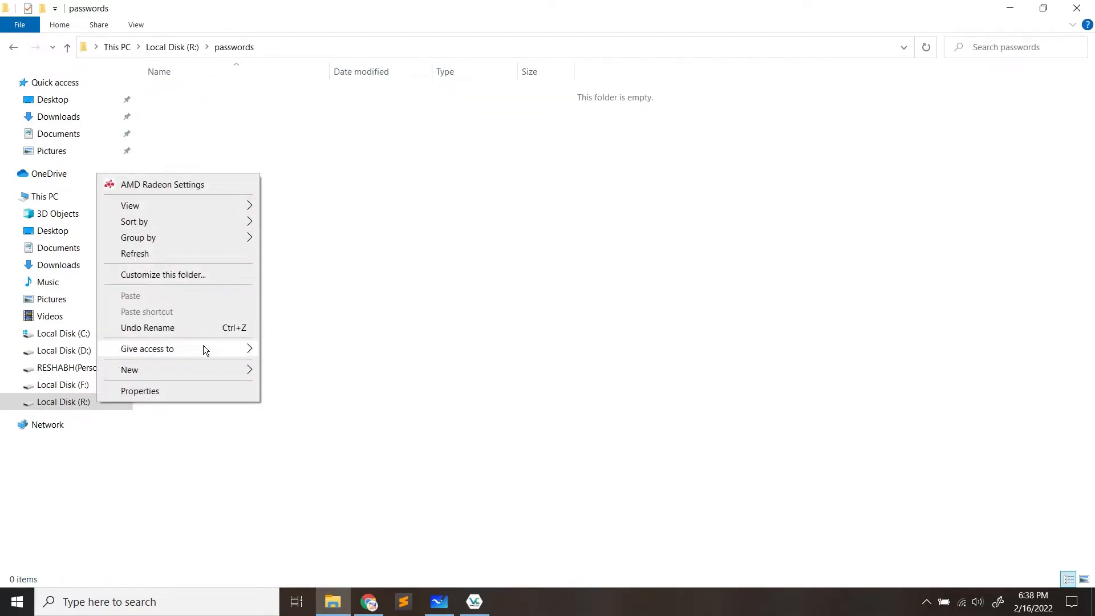
{"action": "mouse_move", "coordinate": [214, 371]}
{"action": "left_click", "coordinate": [323, 489]}
{"action": "left_click", "coordinate": [276, 258]}
{"action": "double_click", "coordinate": [196, 94]}
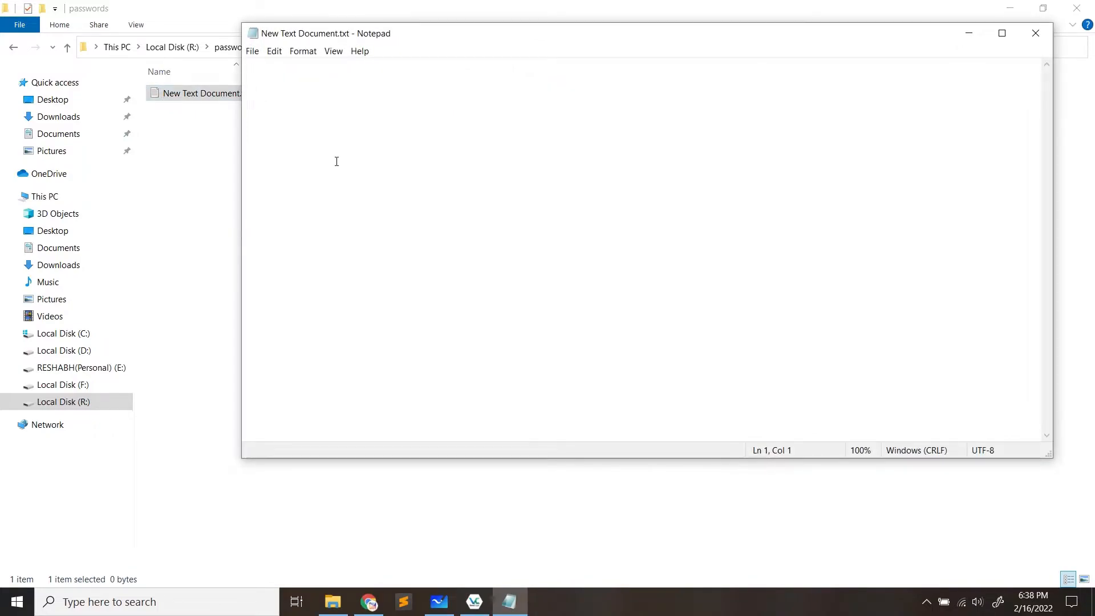
{"action": "type", "text": "hell"}
{"action": "key", "text": "ctrl+s"}
{"action": "left_click", "coordinate": [1036, 33]}
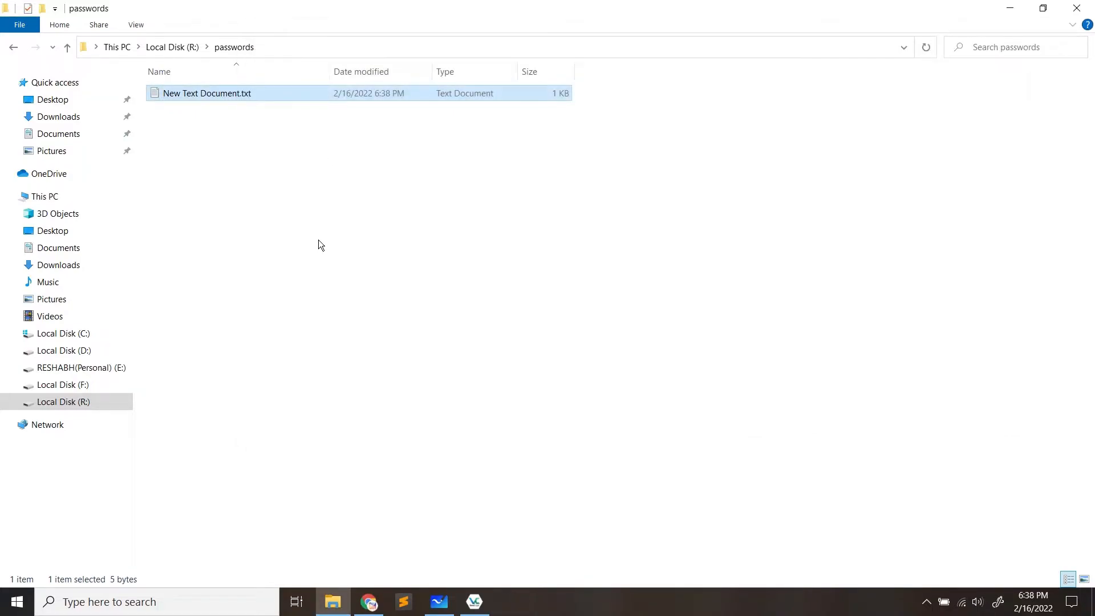
{"action": "left_click", "coordinate": [319, 240]}
{"action": "left_click", "coordinate": [11, 45]}
{"action": "left_click_drag", "start_coordinate": [202, 136], "coordinate": [254, 98]}
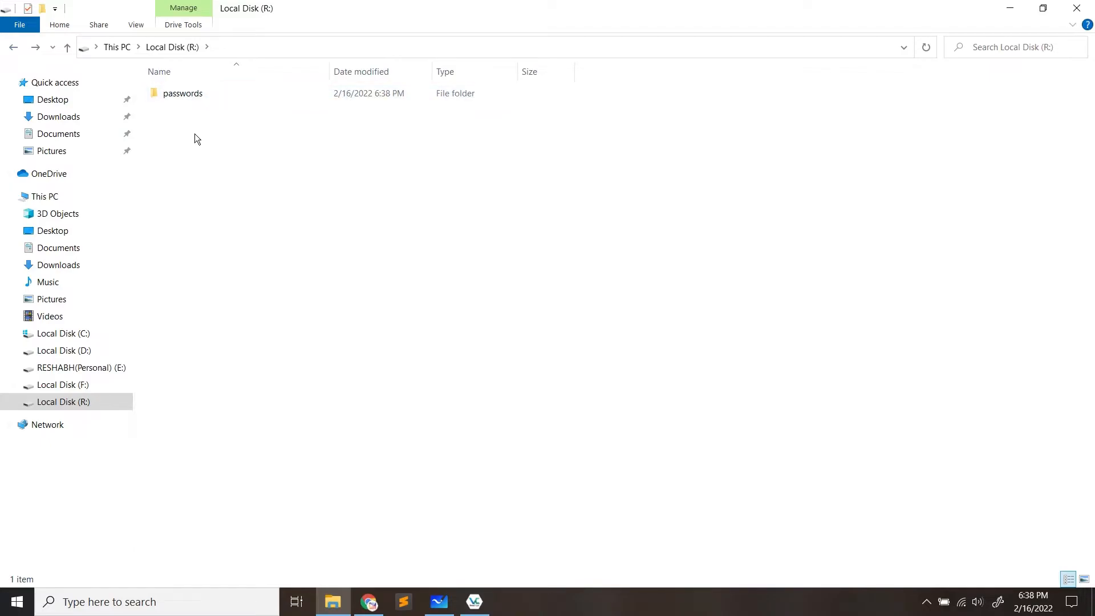
Confirm the text document is inside passwords, refresh the R: listing, then close File Explorer
{"action": "double_click", "coordinate": [183, 93]}
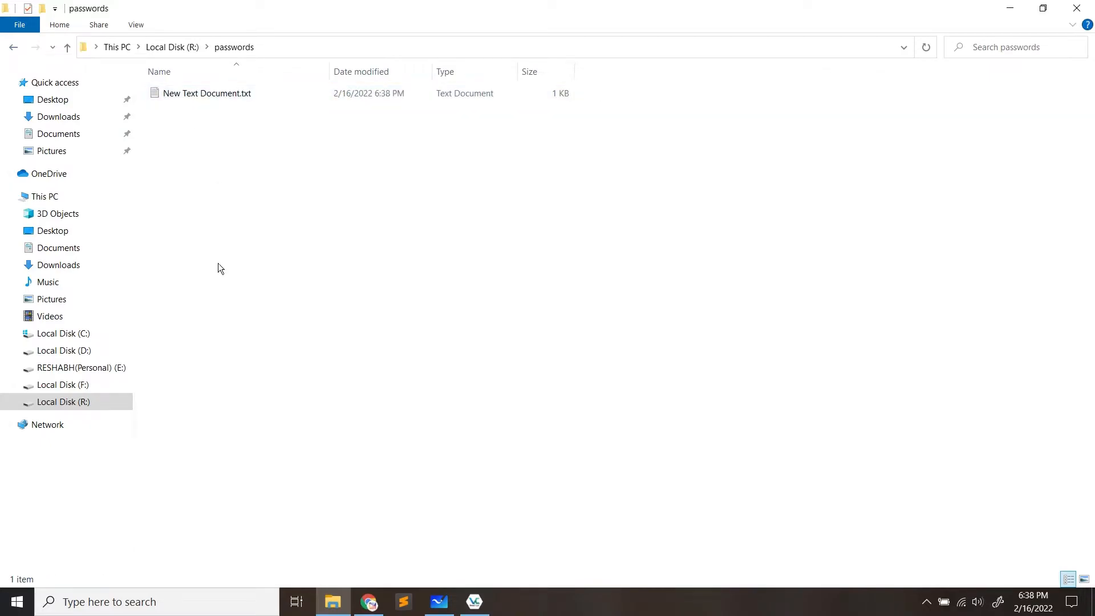
{"action": "left_click", "coordinate": [12, 47]}
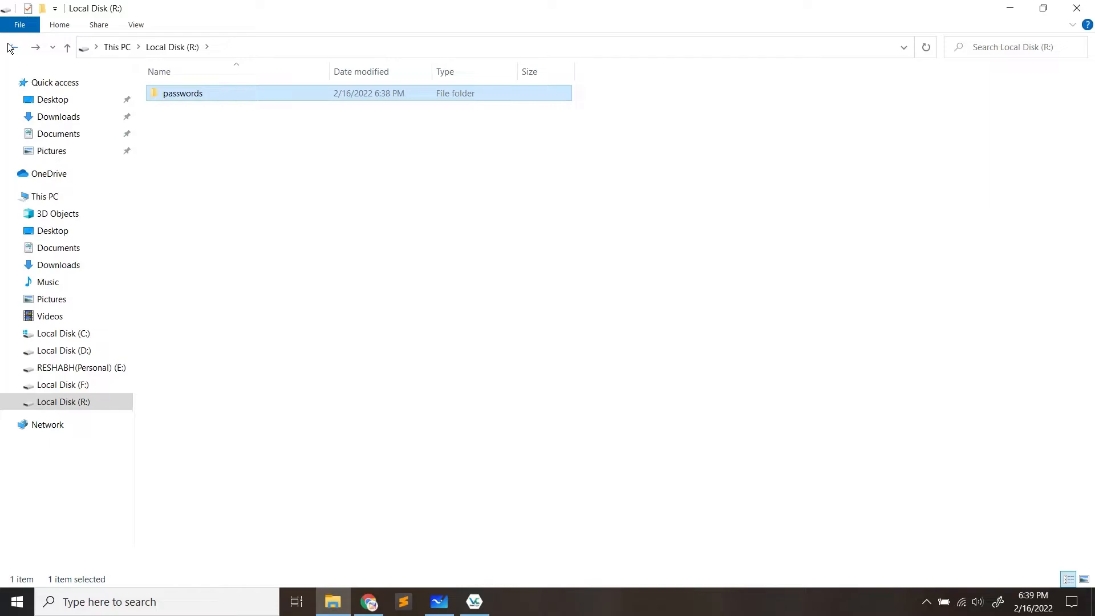
{"action": "right_click", "coordinate": [251, 155]}
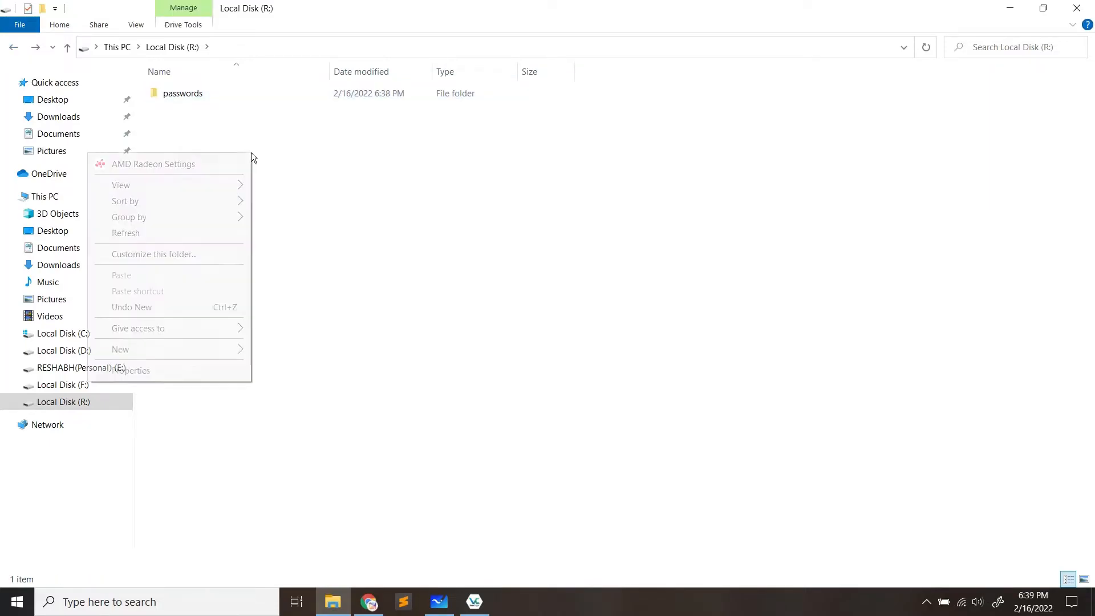
{"action": "left_click", "coordinate": [218, 232]}
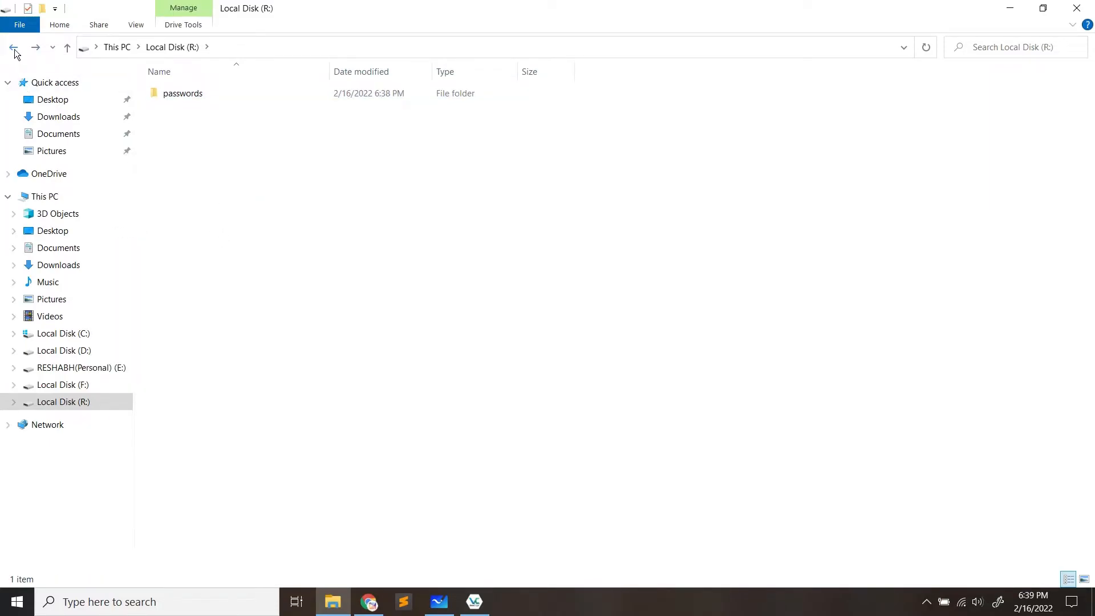
{"action": "left_click", "coordinate": [14, 47]}
{"action": "left_click_drag", "start_coordinate": [197, 238], "coordinate": [387, 167]}
{"action": "double_click", "coordinate": [232, 183]}
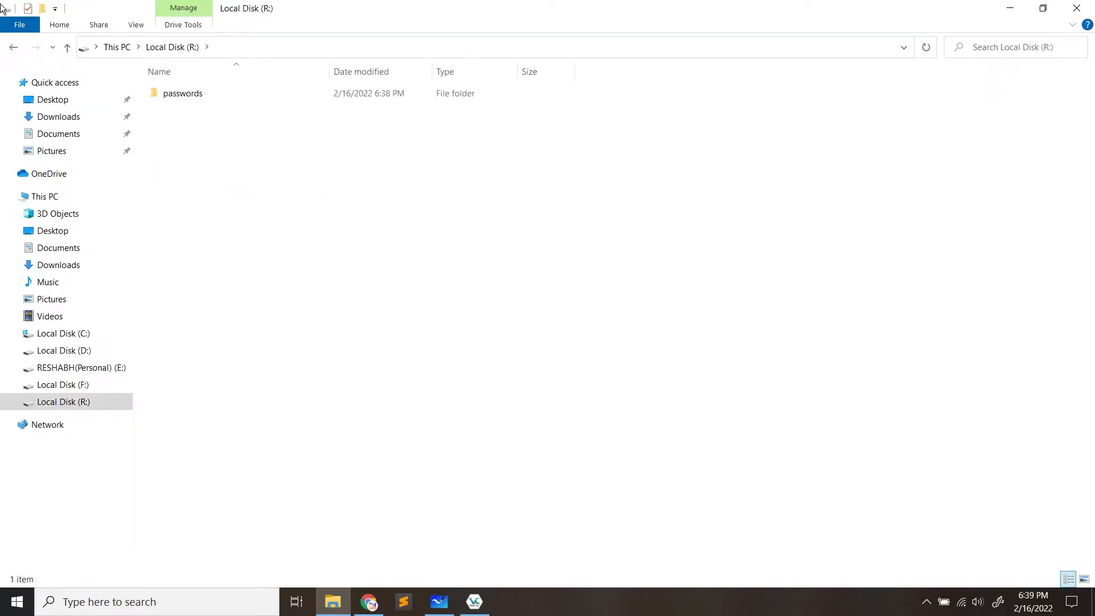
{"action": "left_click", "coordinate": [12, 49]}
{"action": "left_click_drag", "start_coordinate": [248, 244], "coordinate": [345, 184]}
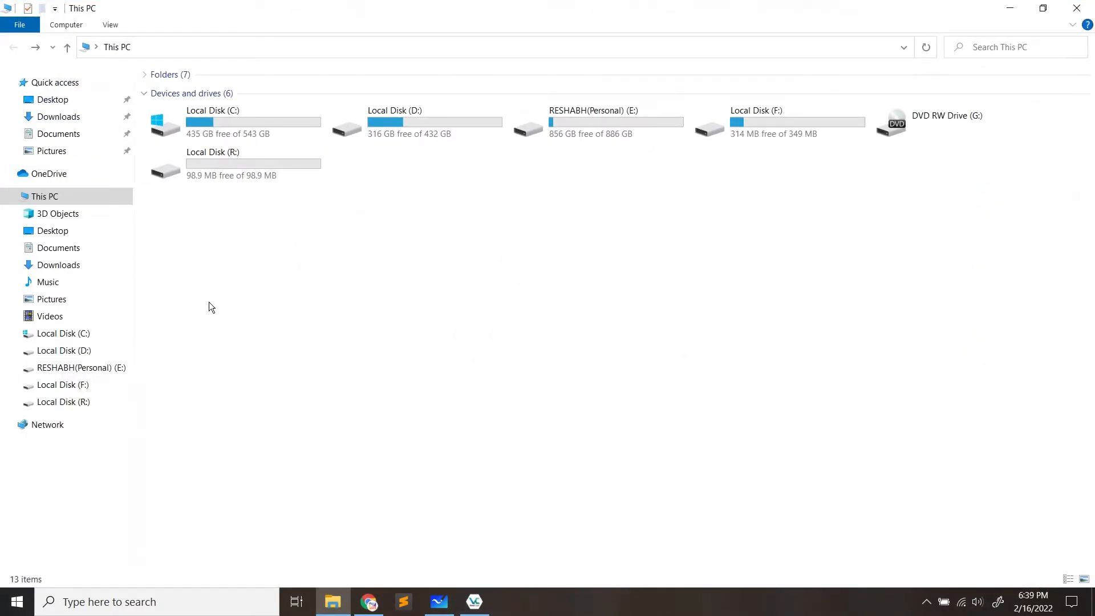
{"action": "left_click_drag", "start_coordinate": [219, 271], "coordinate": [519, 158]}
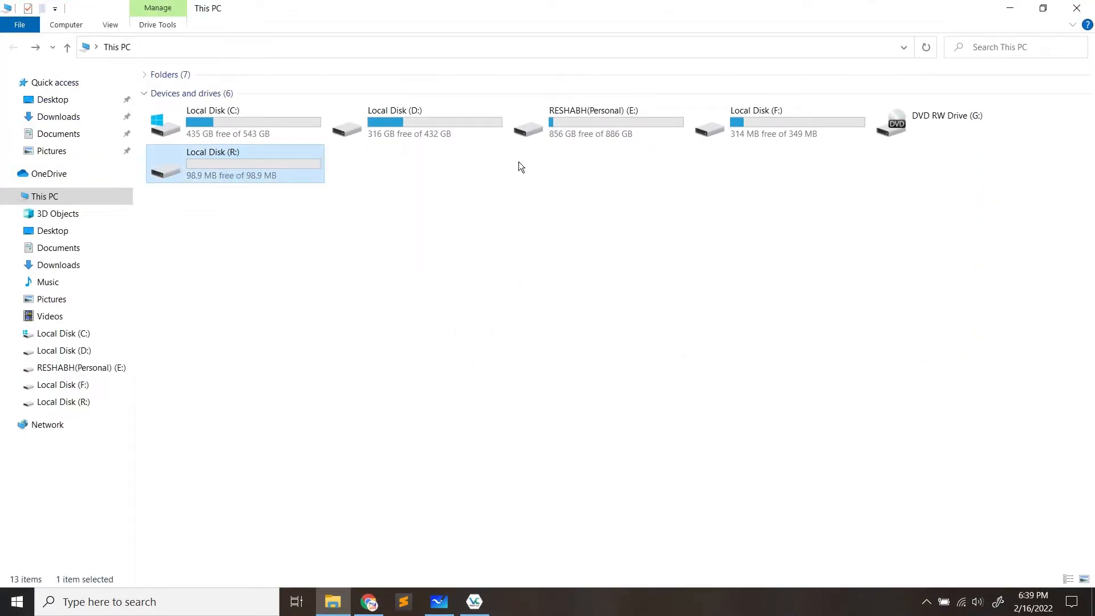
{"action": "left_click", "coordinate": [1077, 8]}
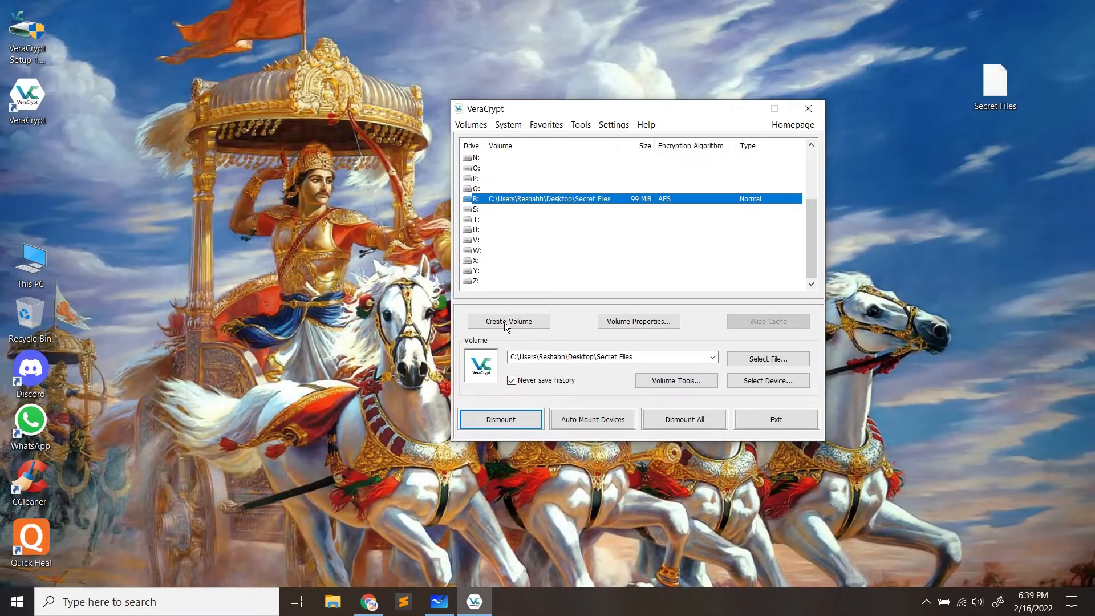
Dismount the Secret Files volume from drive R:, then drag its container icon toward the top-right
{"action": "left_click", "coordinate": [512, 419]}
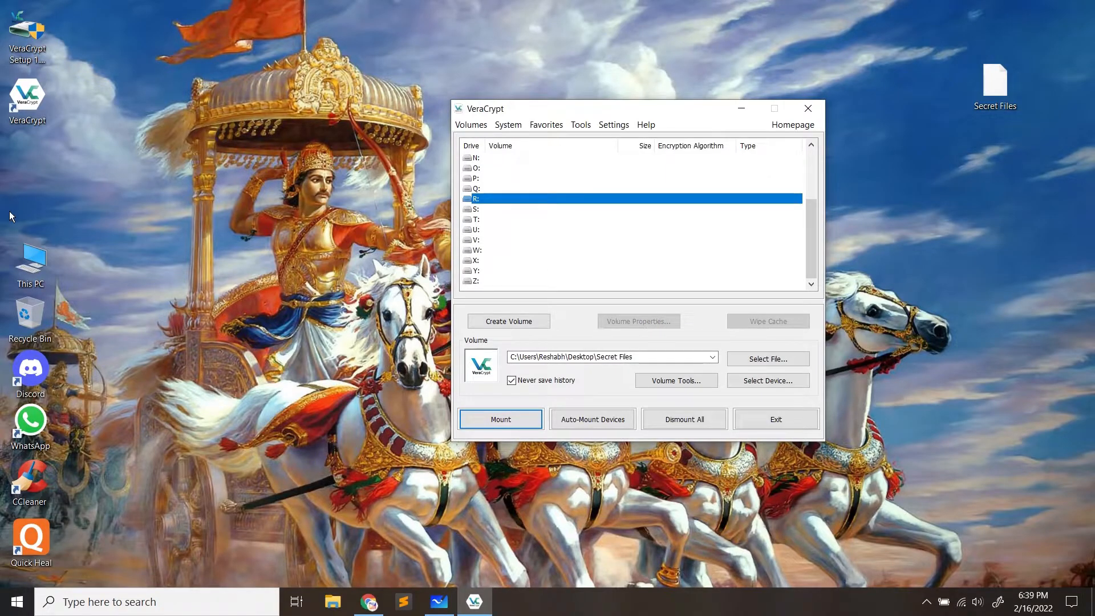
{"action": "double_click", "coordinate": [31, 262]}
{"action": "left_click_drag", "start_coordinate": [926, 50], "coordinate": [1036, 217]}
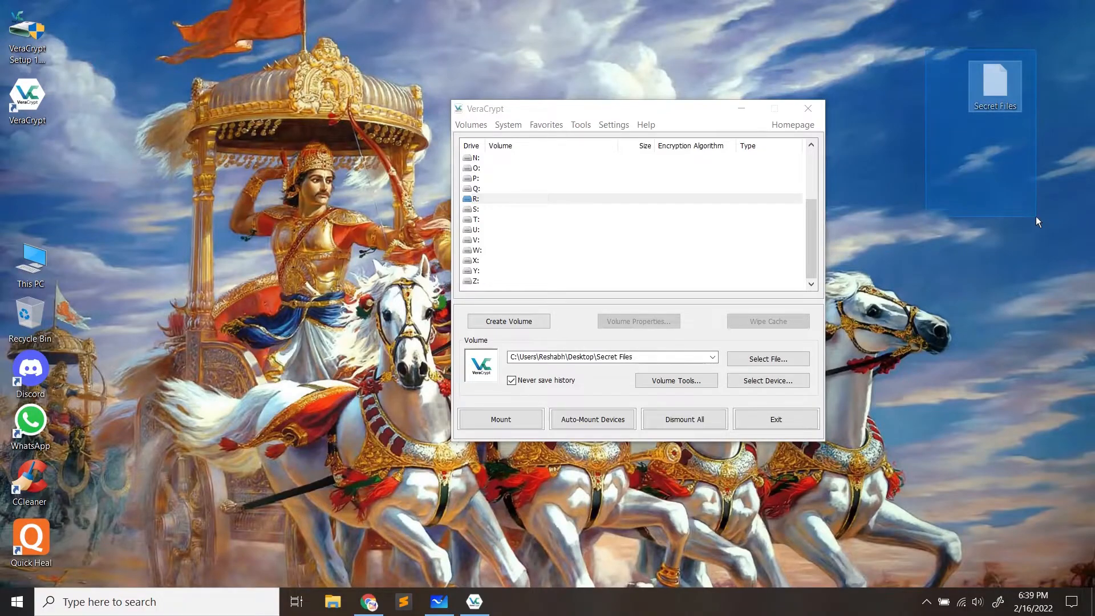
{"action": "left_click_drag", "start_coordinate": [1008, 97], "coordinate": [967, 56]}
{"action": "left_click", "coordinate": [969, 238]}
{"action": "left_click", "coordinate": [1039, 128]}
{"action": "left_click_drag", "start_coordinate": [1044, 18], "coordinate": [924, 134]}
{"action": "left_click", "coordinate": [922, 52]}
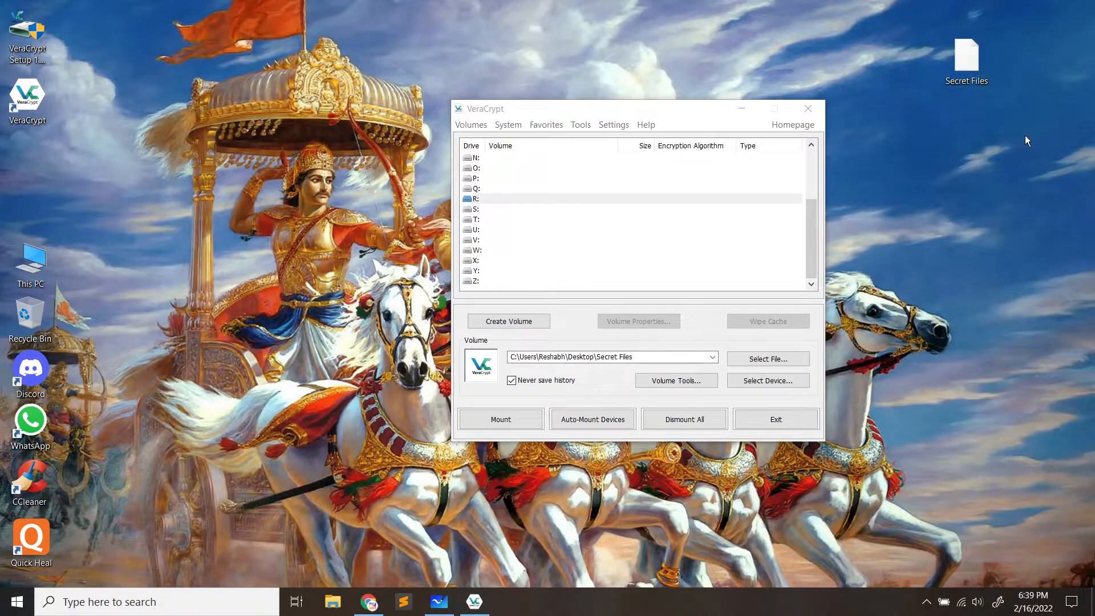
Fine-tune the Secret Files icon's spot in the top-right corner of the desktop
{"action": "left_click_drag", "start_coordinate": [1057, 46], "coordinate": [946, 142]}
{"action": "left_click", "coordinate": [945, 130]}
{"action": "left_click_drag", "start_coordinate": [966, 59], "coordinate": [993, 60]}
{"action": "left_click_drag", "start_coordinate": [1085, 36], "coordinate": [955, 131]}
{"action": "left_click", "coordinate": [956, 37]}
{"action": "left_click_drag", "start_coordinate": [956, 36], "coordinate": [1027, 131]}
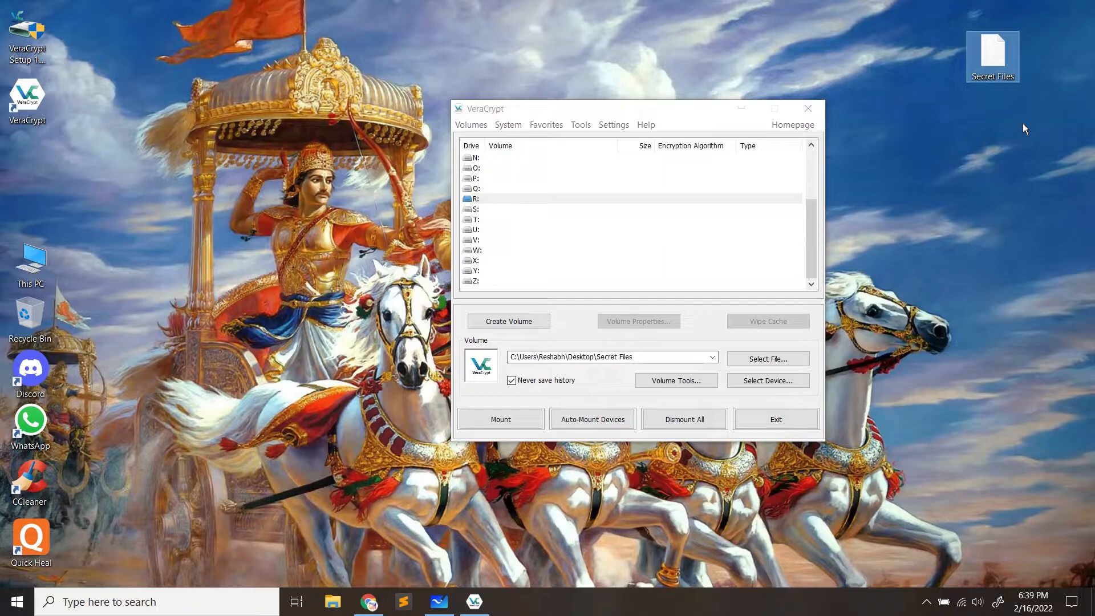
{"action": "left_click", "coordinate": [1023, 124]}
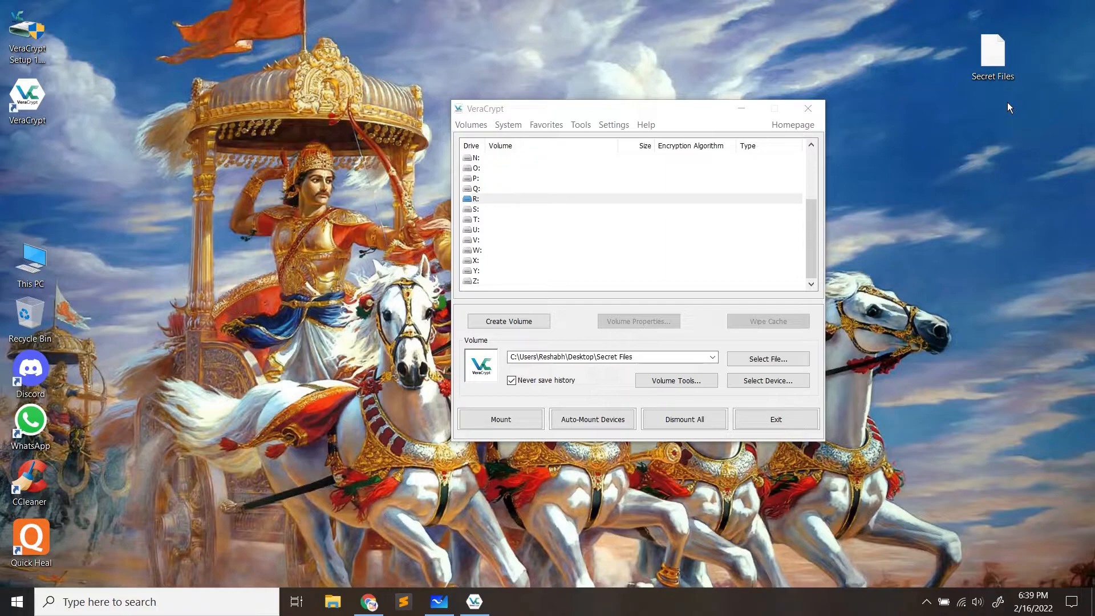
{"action": "left_click_drag", "start_coordinate": [1004, 81], "coordinate": [981, 47]}
{"action": "left_click", "coordinate": [973, 98]}
{"action": "left_click", "coordinate": [1000, 110]}
{"action": "left_click", "coordinate": [981, 119]}
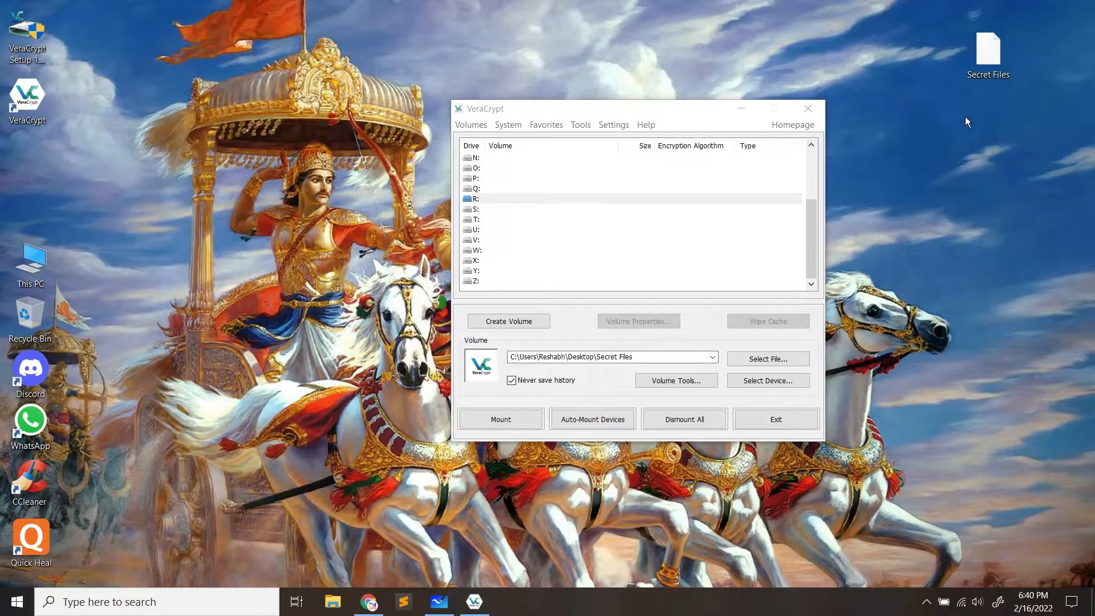
Refresh the desktop twice and relaunch VeraCrypt
{"action": "right_click", "coordinate": [940, 112]}
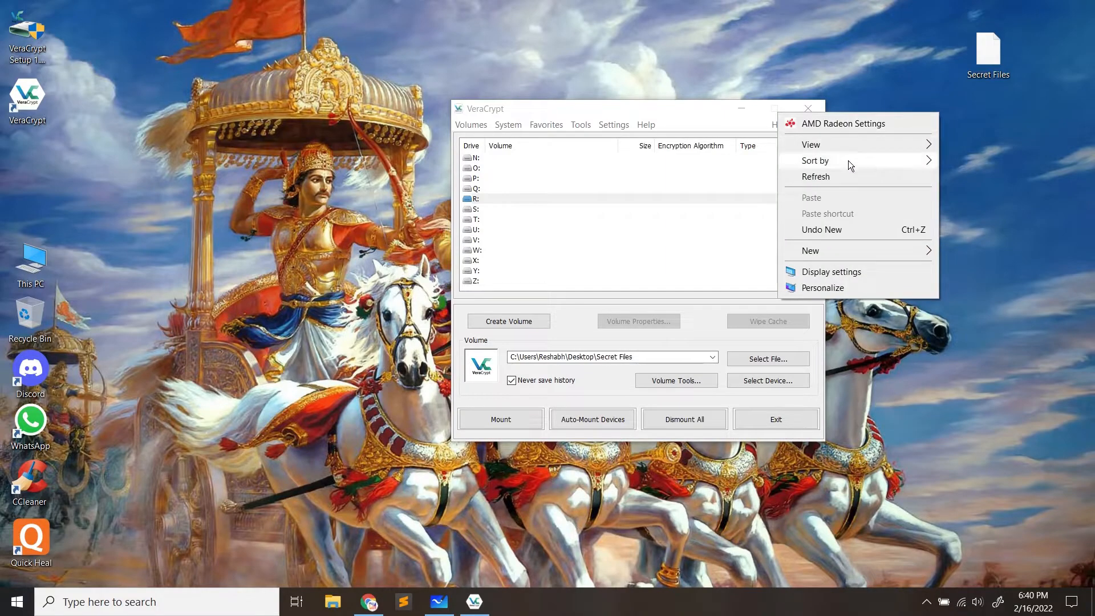
{"action": "left_click", "coordinate": [846, 174]}
{"action": "mouse_move", "coordinate": [995, 69]}
{"action": "left_mouse_down"}
{"action": "mouse_move", "coordinate": [957, 158]}
{"action": "mouse_move", "coordinate": [941, 77]}
{"action": "mouse_move", "coordinate": [916, 95]}
{"action": "mouse_move", "coordinate": [769, 105]}
{"action": "mouse_move", "coordinate": [1061, 34]}
{"action": "mouse_move", "coordinate": [1001, 54]}
{"action": "left_mouse_up"}
{"action": "left_click", "coordinate": [914, 162]}
{"action": "left_click", "coordinate": [819, 112]}
{"action": "right_click", "coordinate": [361, 121]}
{"action": "left_click", "coordinate": [297, 185]}
{"action": "double_click", "coordinate": [21, 109]}
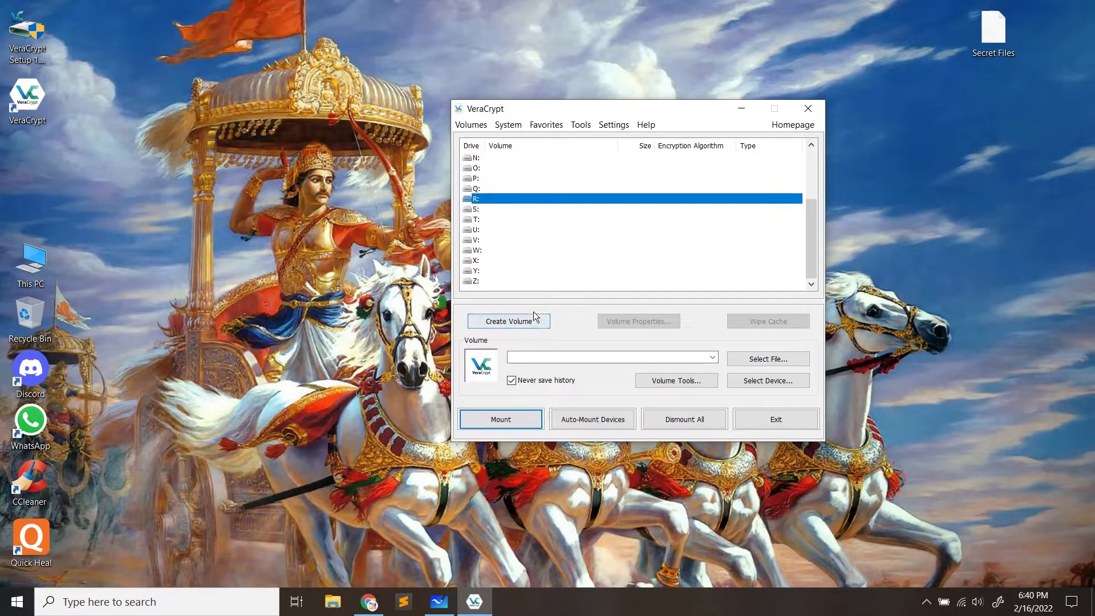
Select the Secret Files container on the Desktop as the volume file
{"action": "left_click", "coordinate": [798, 358]}
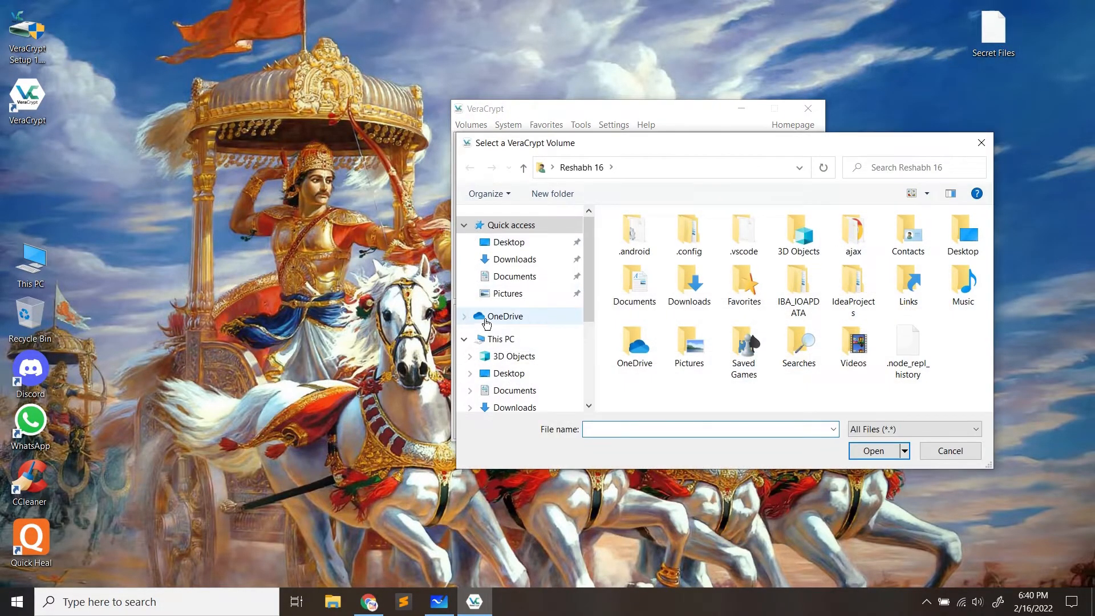
{"action": "left_click", "coordinate": [516, 242]}
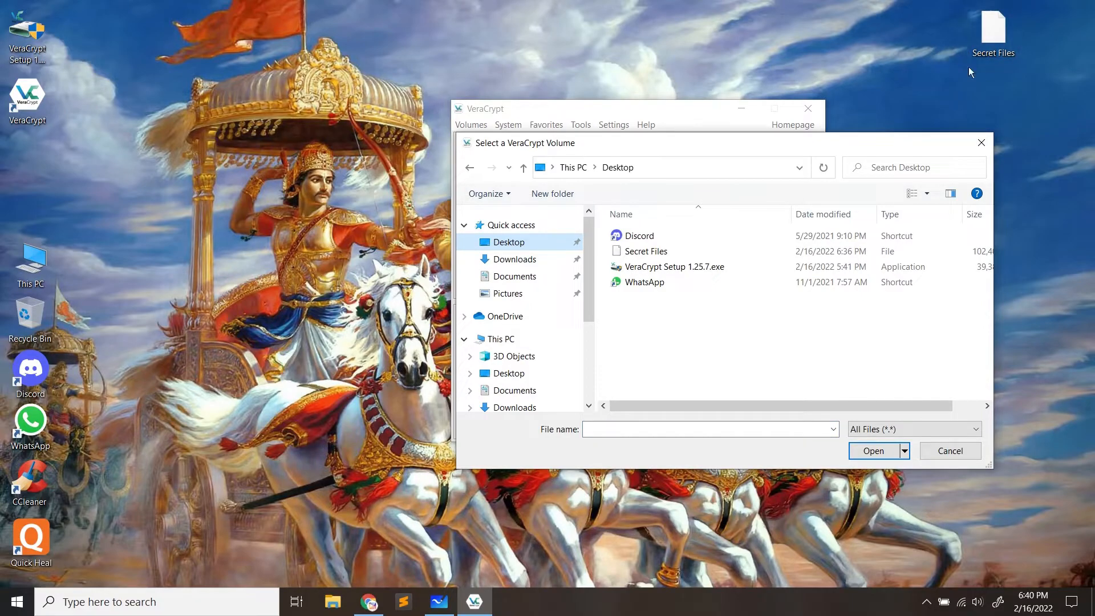
{"action": "double_click", "coordinate": [647, 256]}
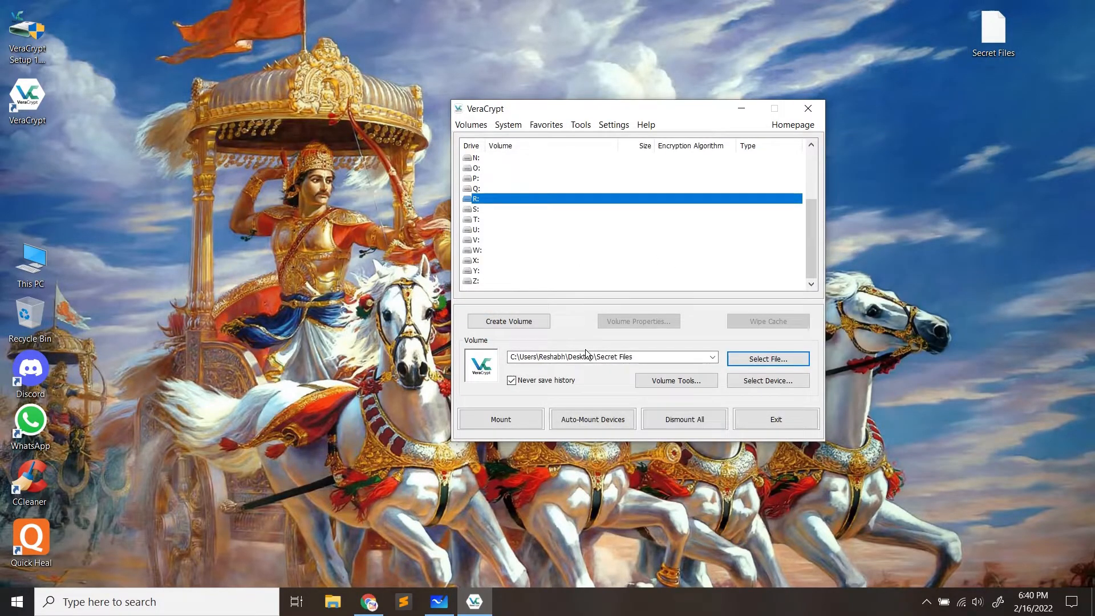
Mount it as drive R: with its password and select the new R: row
{"action": "left_click", "coordinate": [524, 420]}
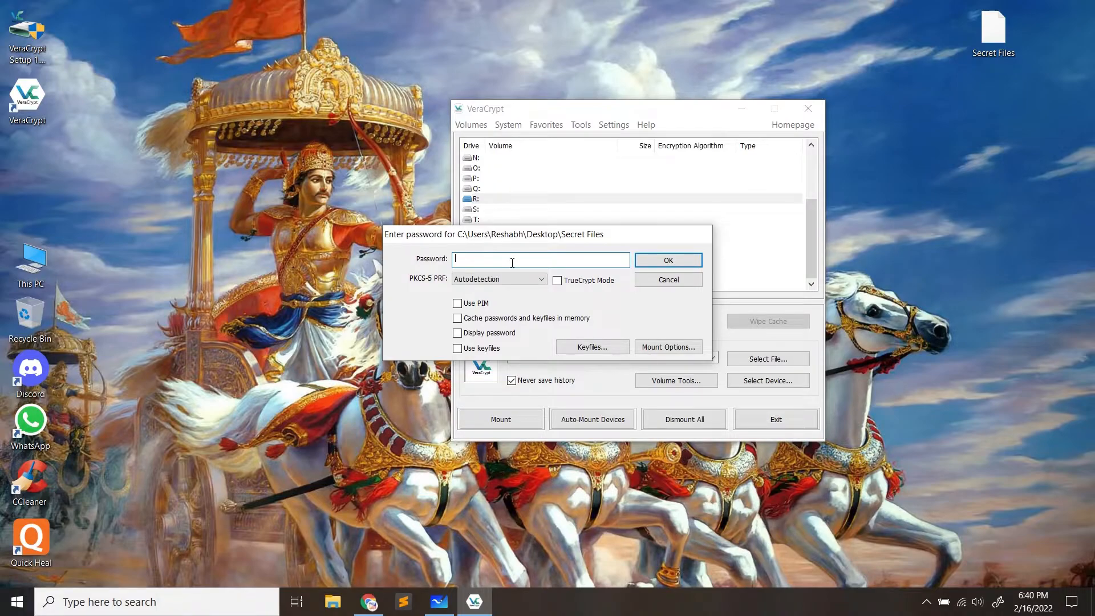
{"action": "left_click_drag", "start_coordinate": [993, 28], "coordinate": [982, 65]}
{"action": "left_click", "coordinate": [479, 258]}
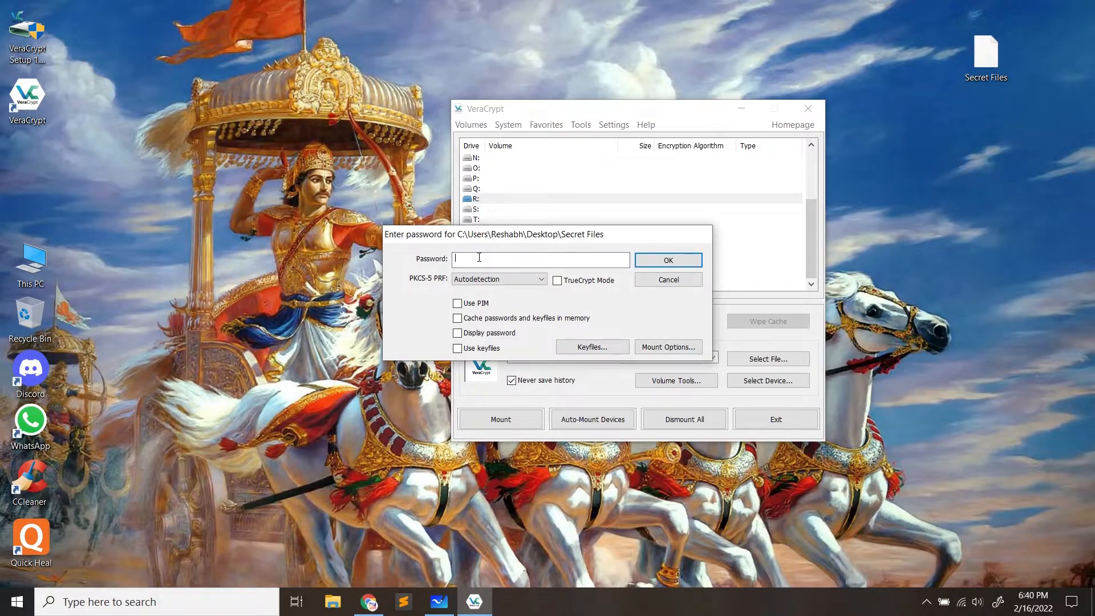
{"action": "left_click_drag", "start_coordinate": [501, 235], "coordinate": [520, 235]}
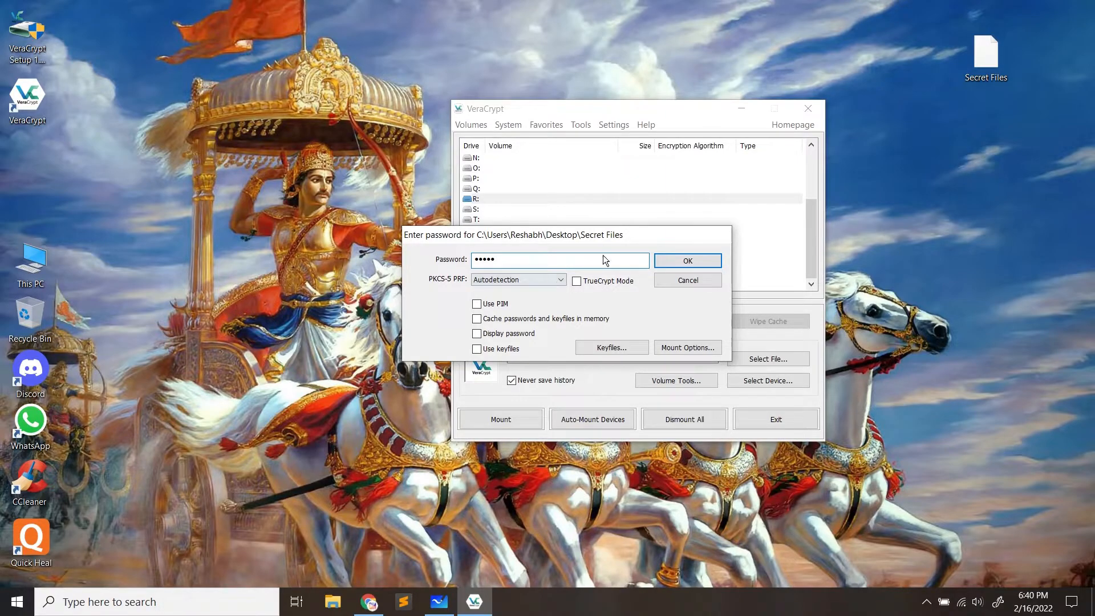
{"action": "left_click", "coordinate": [696, 258]}
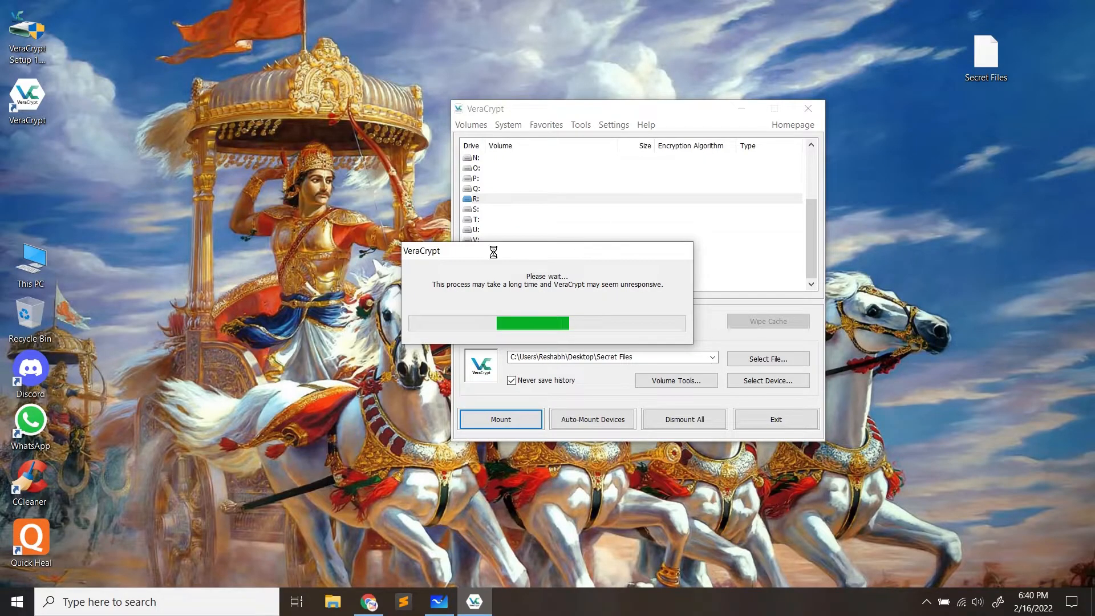
{"action": "left_click", "coordinate": [534, 198]}
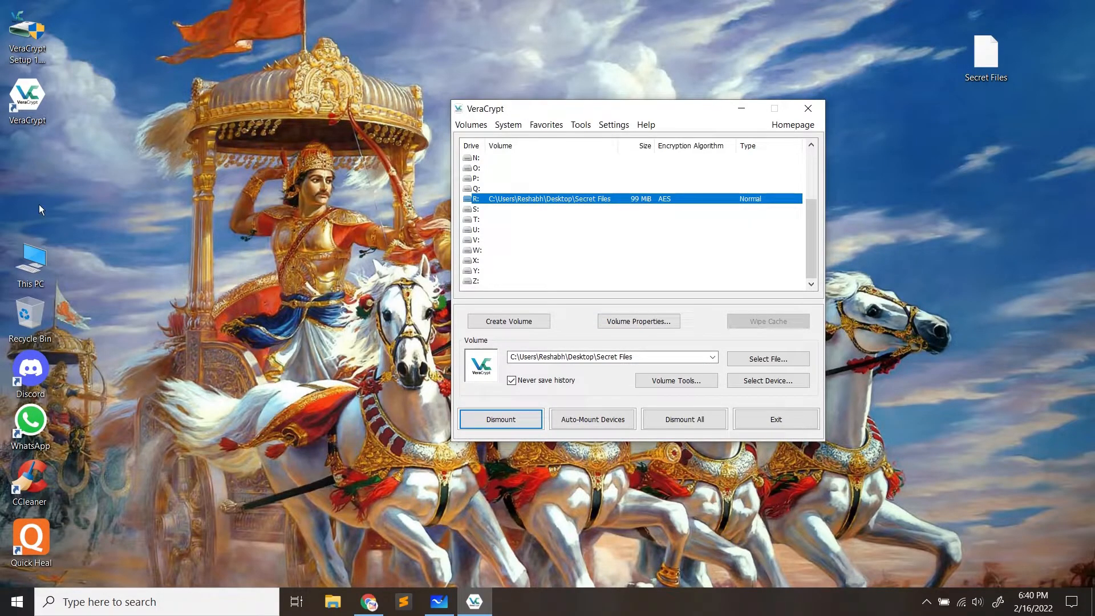
{"action": "double_click", "coordinate": [32, 264]}
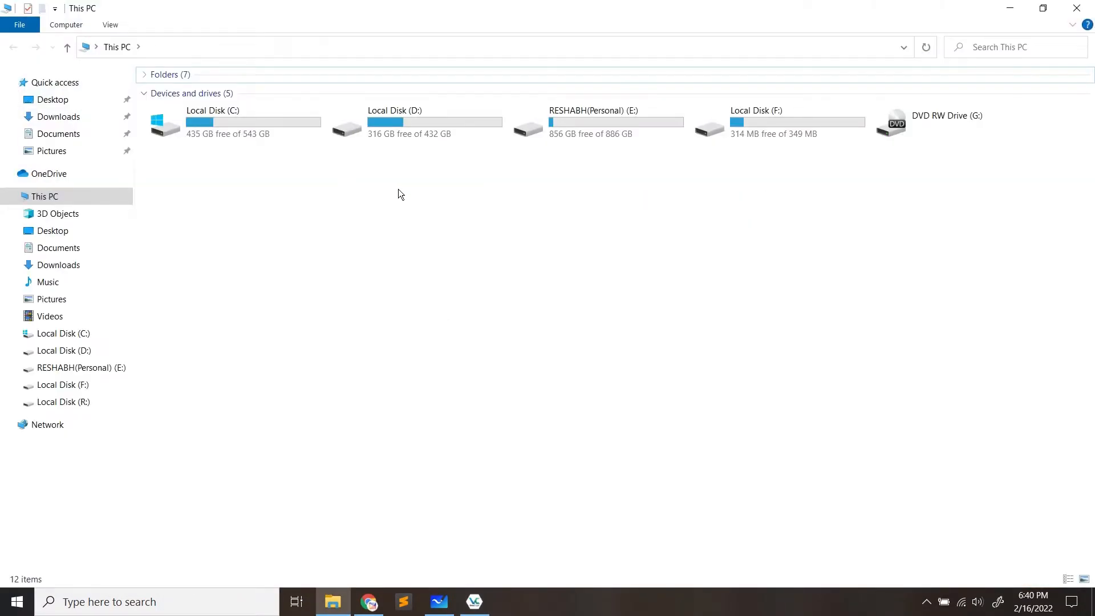
Refresh This PC, open Local Disk (R:) and its passwords folder, then close the window
{"action": "right_click", "coordinate": [398, 189]}
{"action": "left_click", "coordinate": [340, 249]}
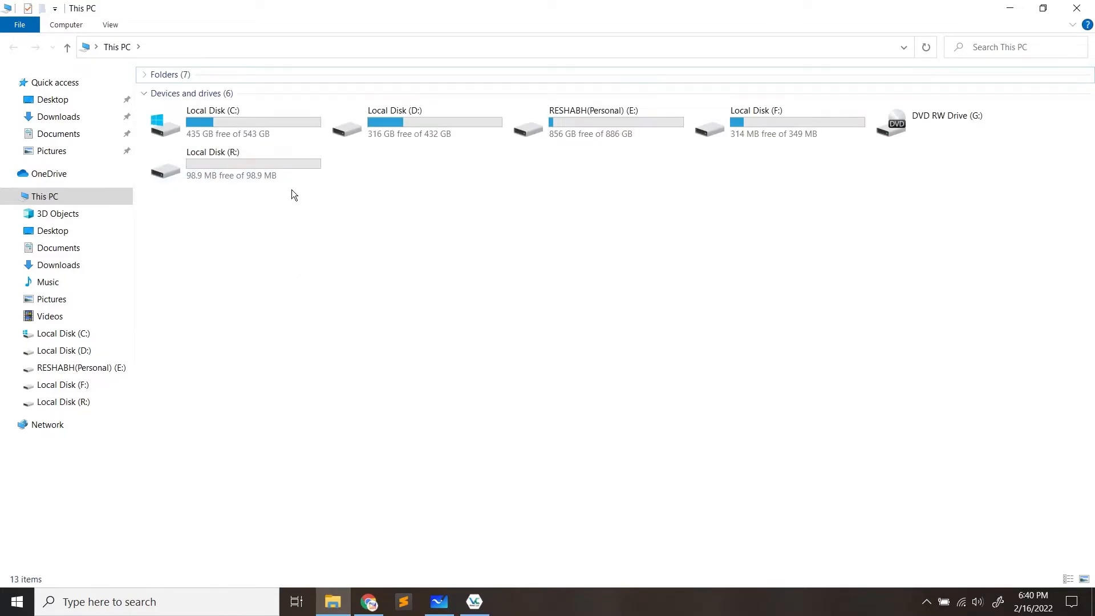
{"action": "double_click", "coordinate": [280, 173]}
{"action": "double_click", "coordinate": [233, 96]}
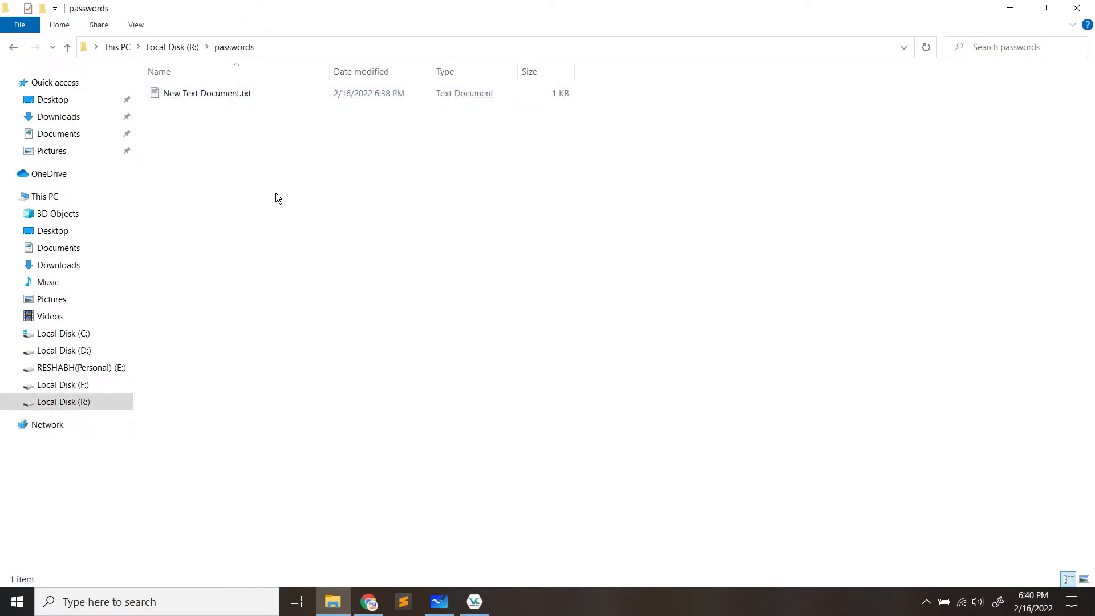
{"action": "left_click", "coordinate": [1077, 8]}
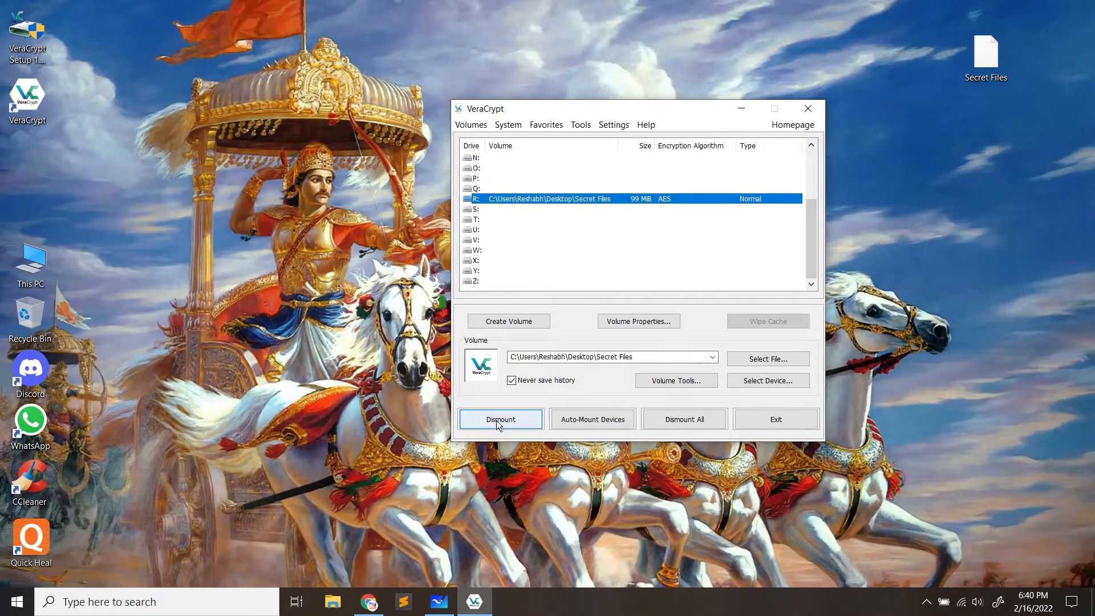
{"action": "left_click_drag", "start_coordinate": [421, 57], "coordinate": [693, 499]}
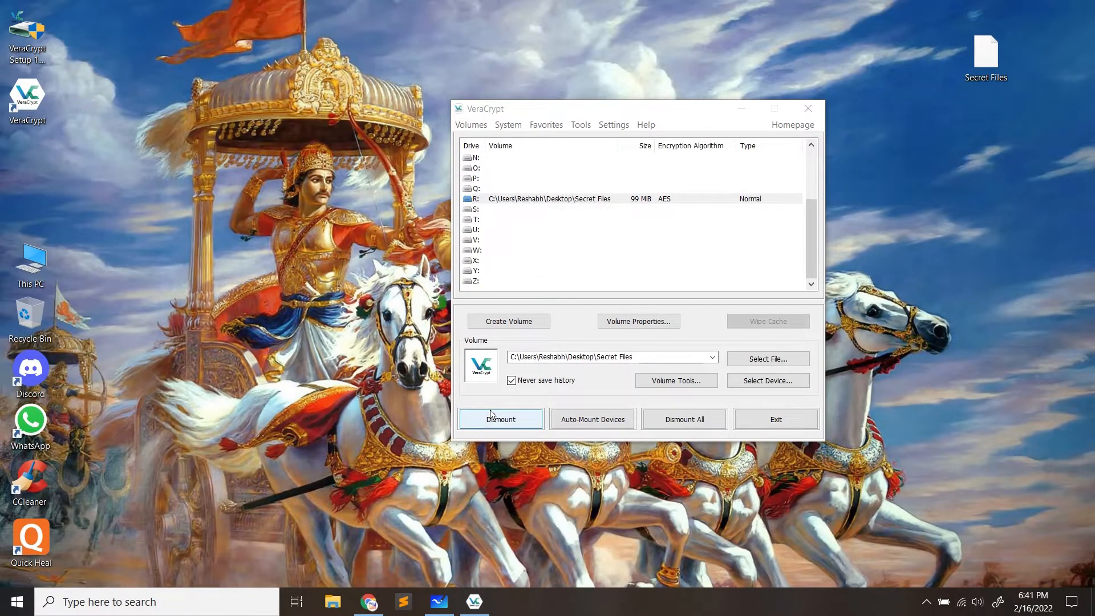
Reopen This PC to view drive R:, close it, and rearrange VeraCrypt and the Secret Files icon
{"action": "double_click", "coordinate": [6, 267]}
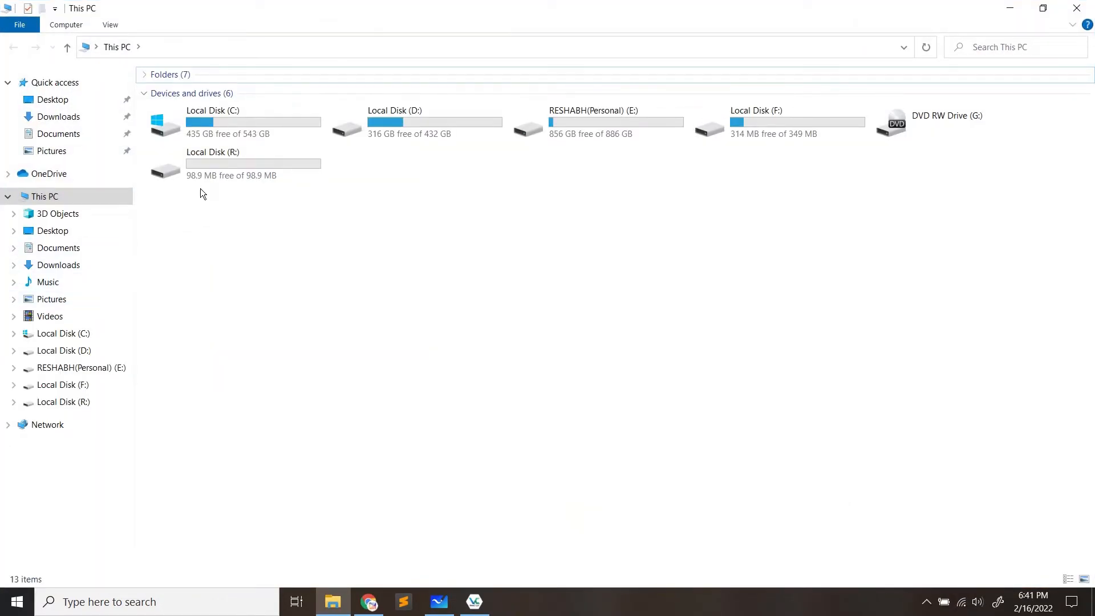
{"action": "left_click", "coordinate": [216, 159]}
{"action": "left_click", "coordinate": [372, 286]}
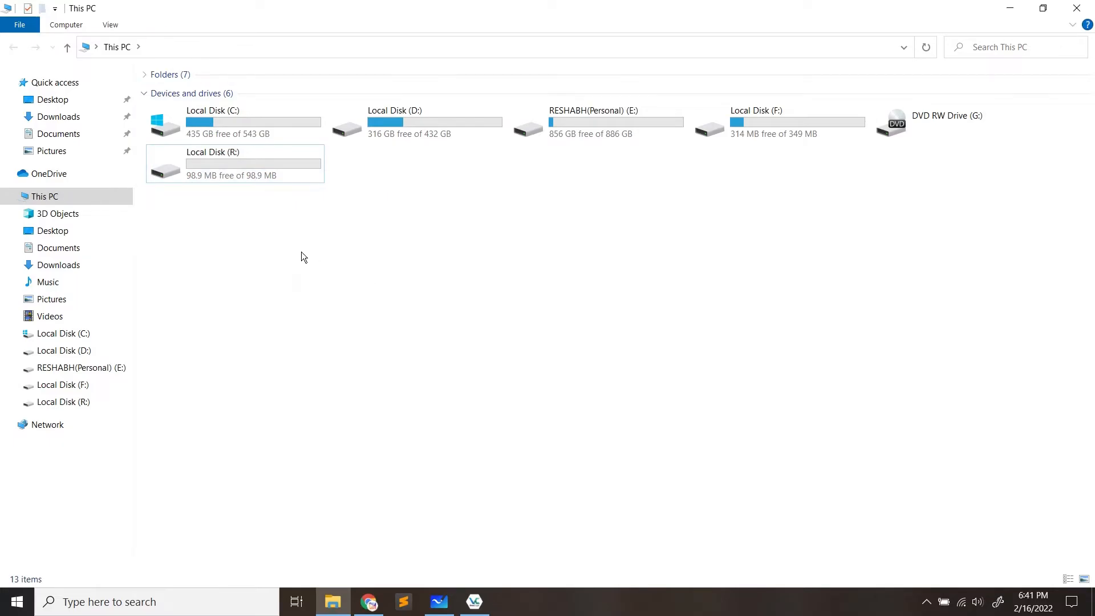
{"action": "left_click", "coordinate": [1076, 8]}
{"action": "left_click_drag", "start_coordinate": [669, 105], "coordinate": [313, 162]}
{"action": "left_click_drag", "start_coordinate": [986, 57], "coordinate": [736, 66]}
{"action": "left_click_drag", "start_coordinate": [933, 2], "coordinate": [571, 207]}
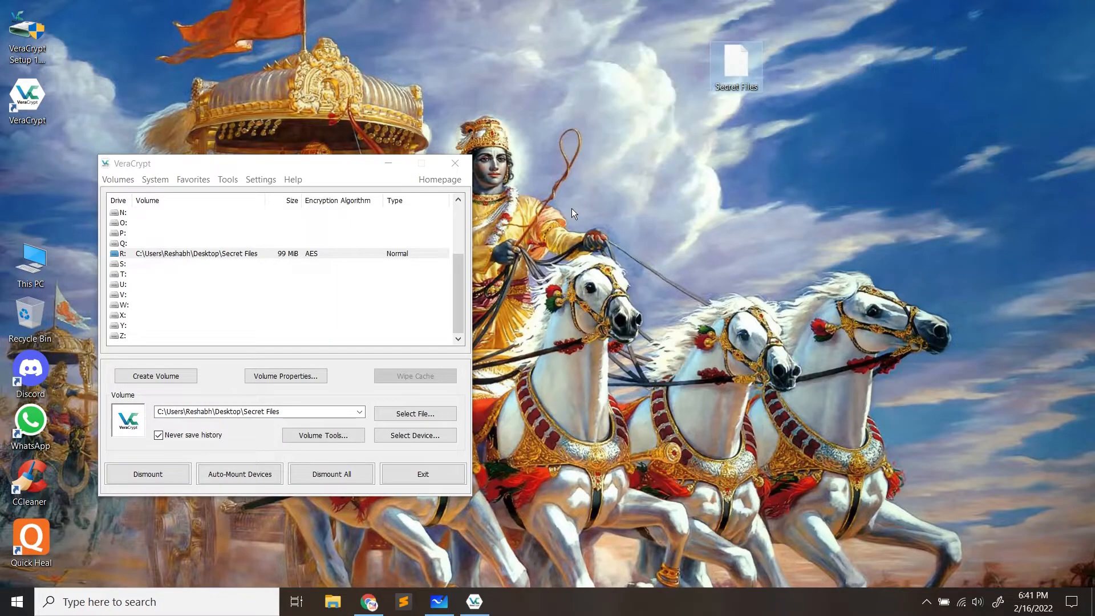
Close VeraCrypt, then refresh the desktop and This PC's drive list
{"action": "left_click", "coordinate": [441, 162]}
{"action": "right_click", "coordinate": [548, 83]}
{"action": "left_click", "coordinate": [512, 147]}
{"action": "double_click", "coordinate": [31, 262]}
{"action": "right_click", "coordinate": [569, 259]}
{"action": "left_click", "coordinate": [543, 321]}
{"action": "left_click", "coordinate": [1078, 8]}
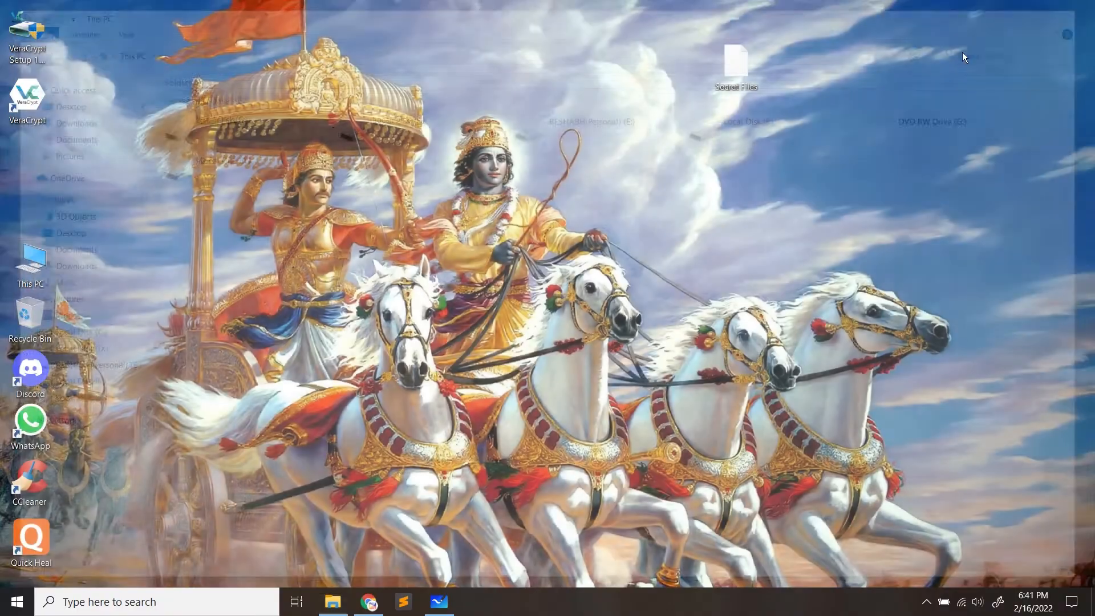
Try deleting the in-use Secret Files container, cancel, move its icon top-right, and reopen VeraCrypt
{"action": "left_click_drag", "start_coordinate": [822, 35], "coordinate": [685, 168]}
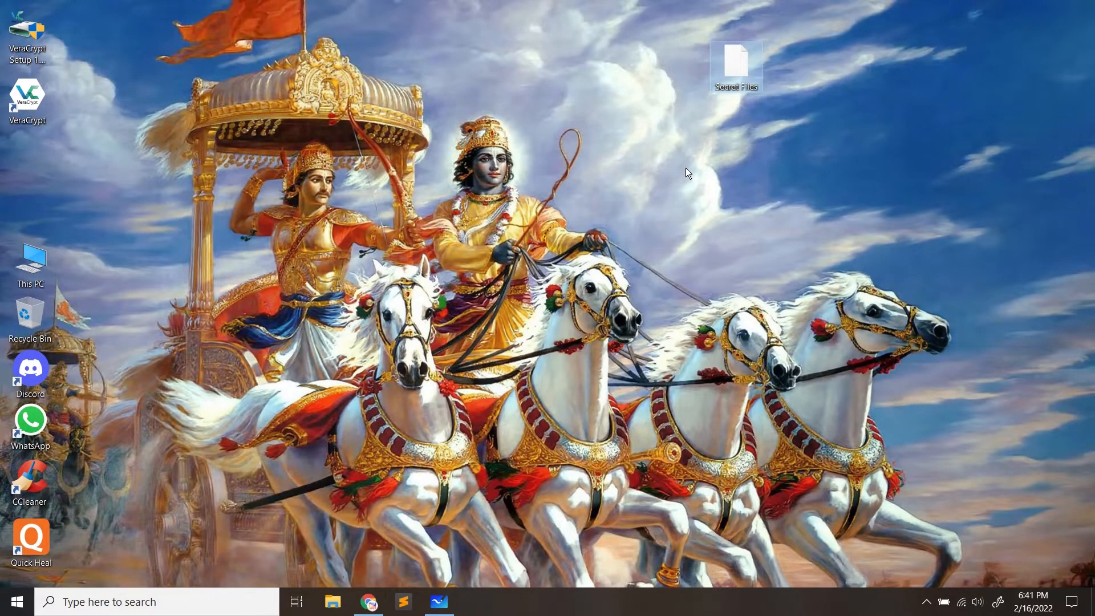
{"action": "key", "text": "Delete"}
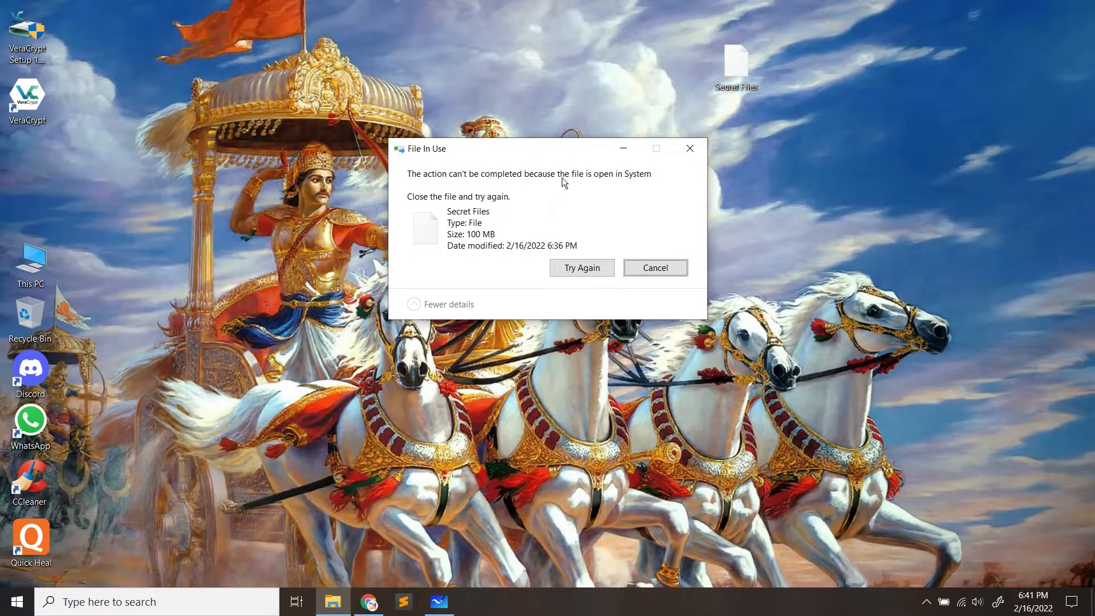
{"action": "left_click", "coordinate": [655, 268]}
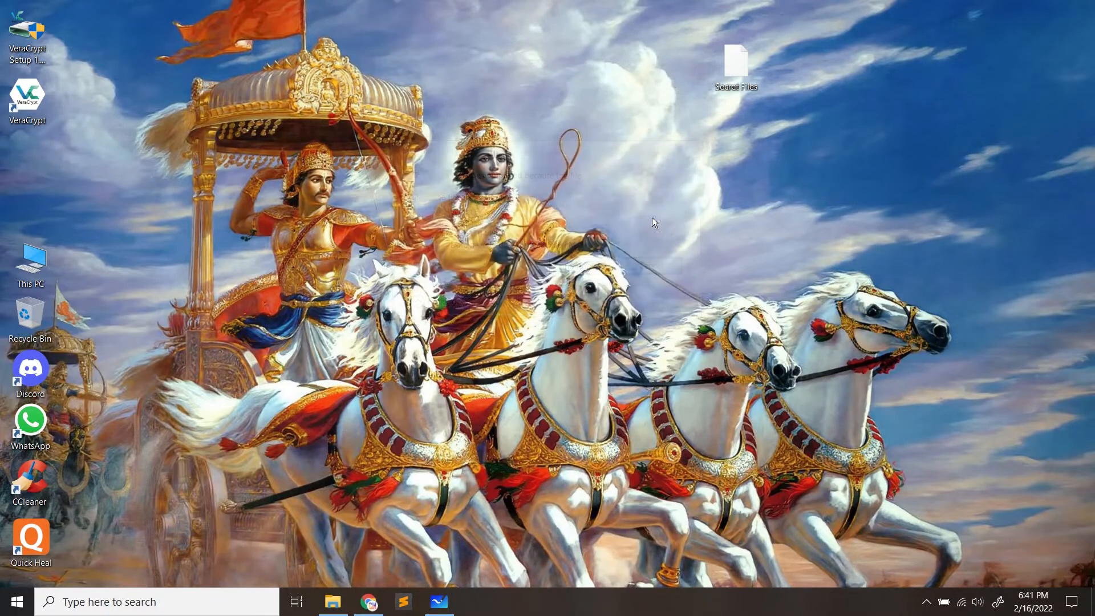
{"action": "right_click", "coordinate": [622, 150]}
{"action": "left_click", "coordinate": [527, 211]}
{"action": "left_click_drag", "start_coordinate": [750, 94], "coordinate": [1061, 86]}
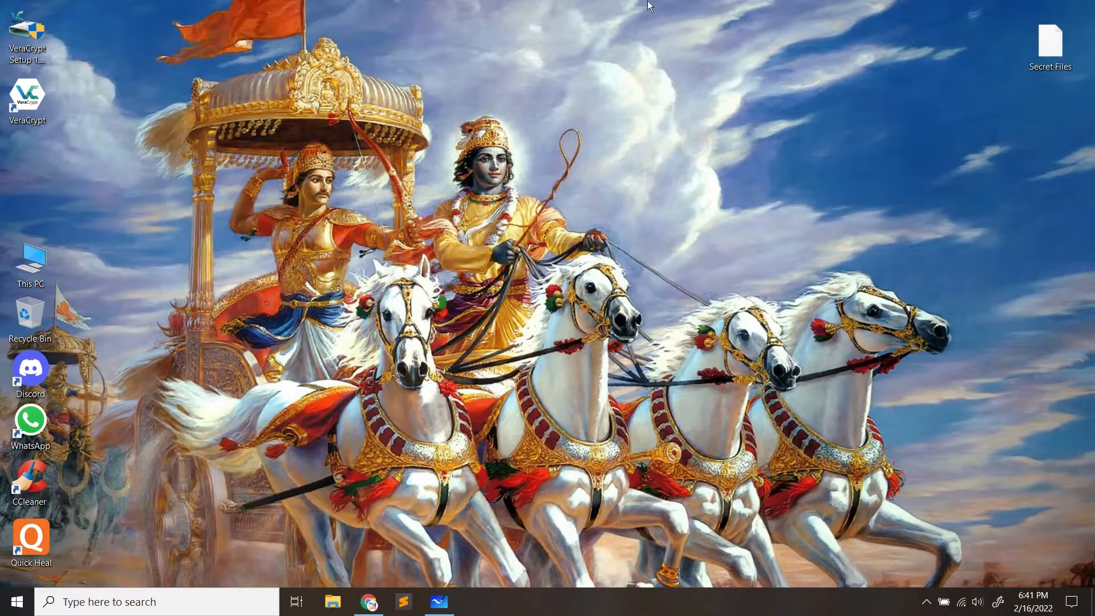
{"action": "double_click", "coordinate": [27, 96]}
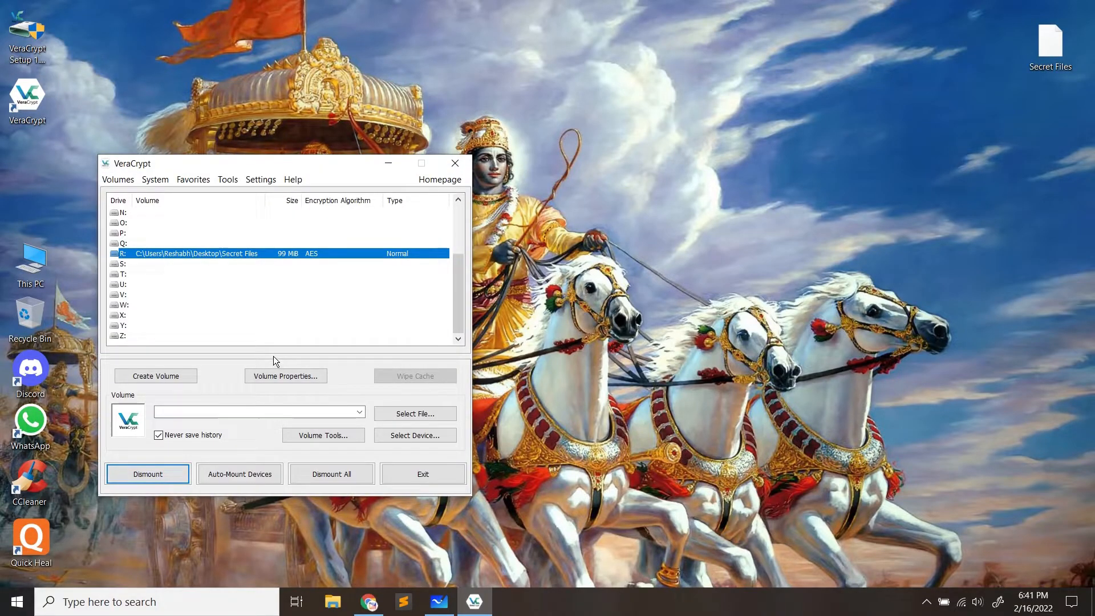
Dismount Secret Files from drive R:, close VeraCrypt, and nudge the container icon upward
{"action": "left_click", "coordinate": [128, 474]}
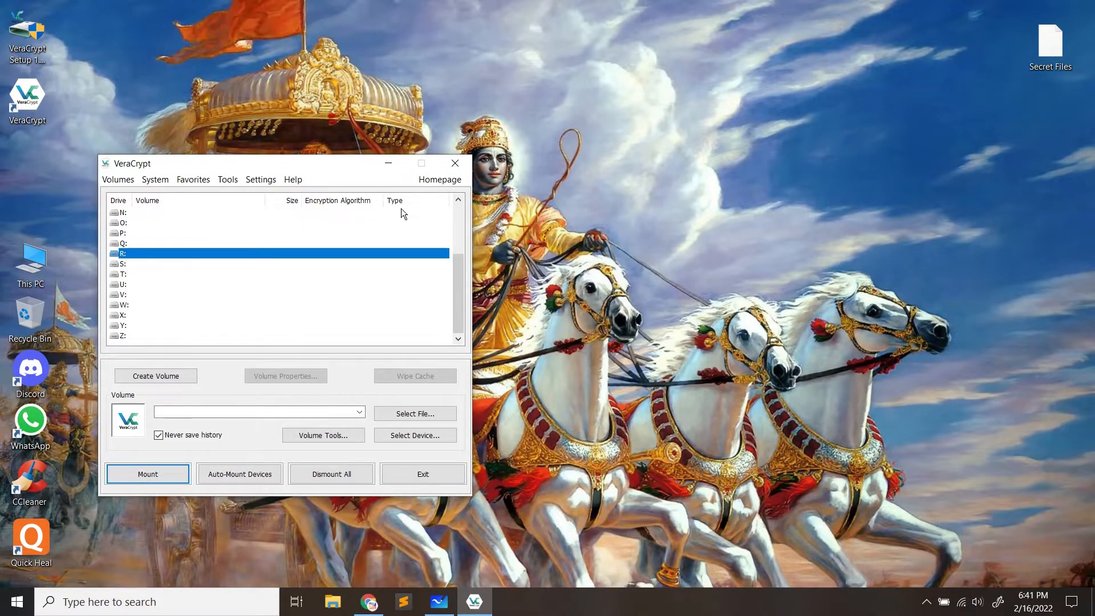
{"action": "left_click_drag", "start_coordinate": [335, 165], "coordinate": [440, 144]}
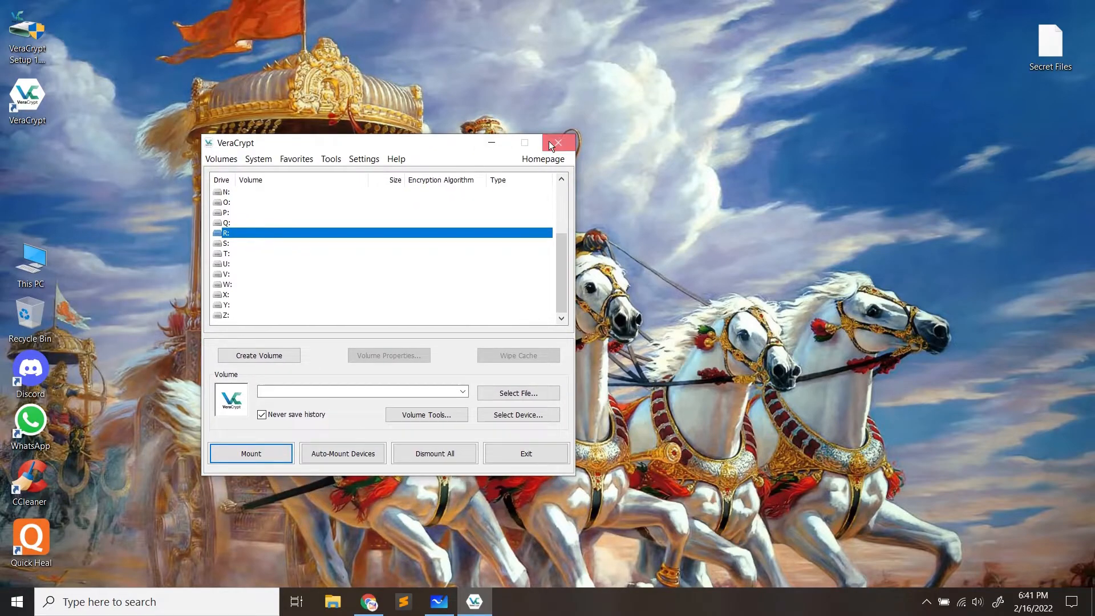
{"action": "left_click", "coordinate": [557, 143]}
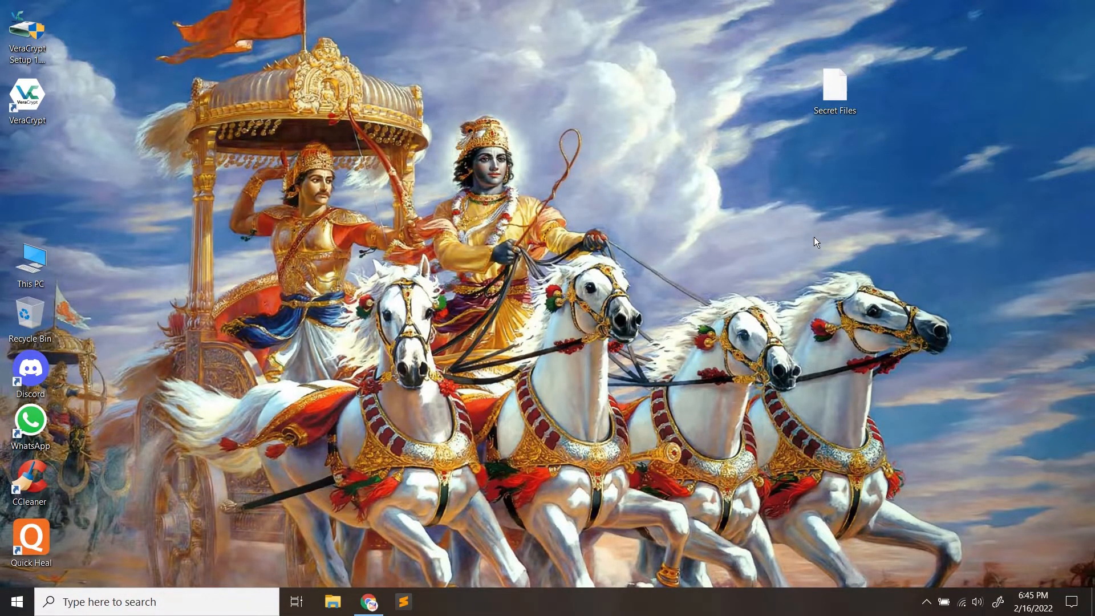
{"action": "left_click_drag", "start_coordinate": [830, 81], "coordinate": [844, 52]}
{"action": "left_click", "coordinate": [785, 125]}
Open the Secret Files container in Sublime Text and dismiss the update prompt
{"action": "right_click", "coordinate": [849, 57]}
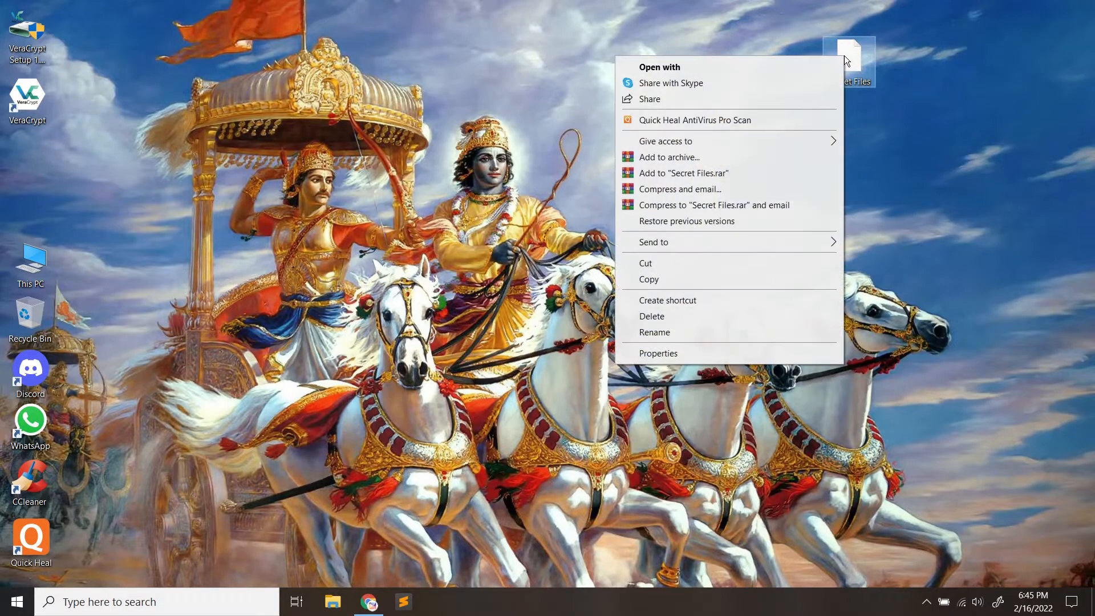
{"action": "left_click", "coordinate": [730, 63]}
{"action": "scroll", "coordinate": [520, 351], "scroll_direction": "down", "scroll_amount": 2}
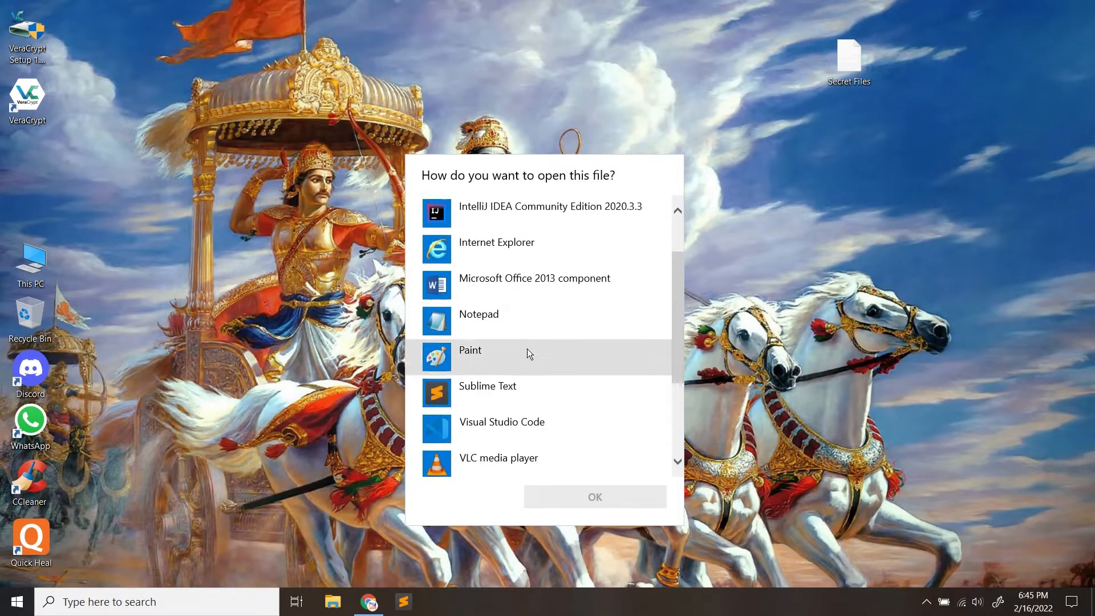
{"action": "left_click", "coordinate": [495, 378]}
{"action": "double_click", "coordinate": [524, 380]}
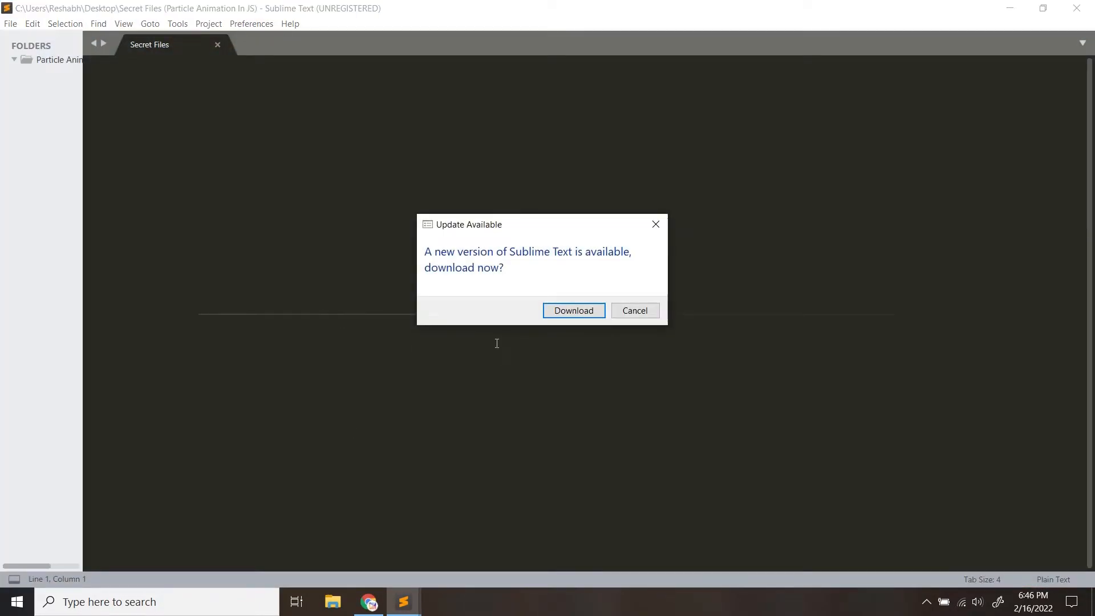
{"action": "left_click", "coordinate": [625, 310]}
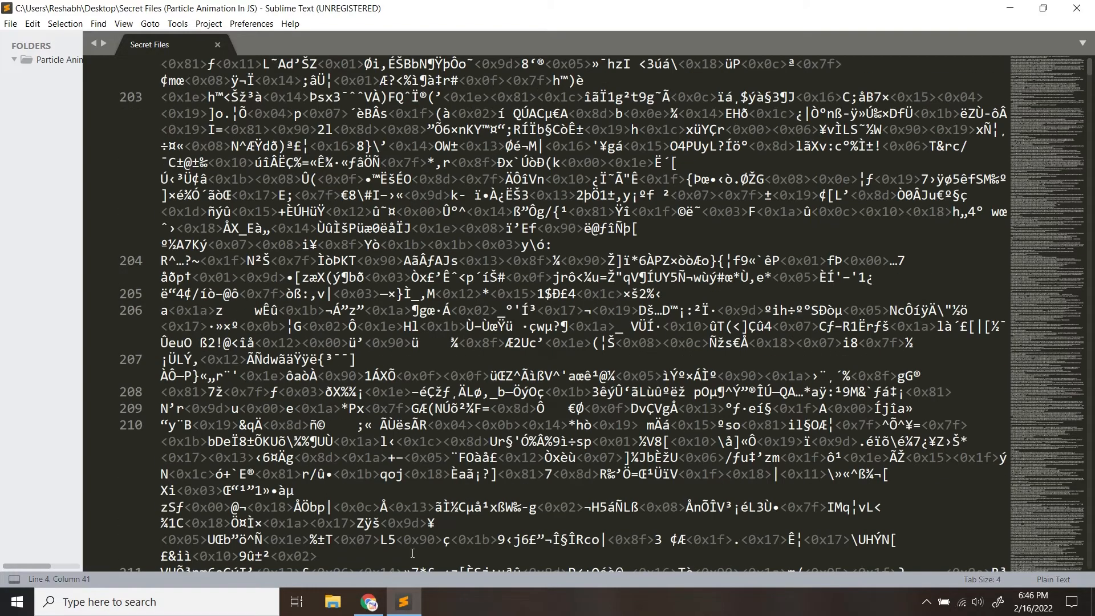
Scroll through the scrambled encrypted bytes, then close Sublime Text
{"action": "scroll", "coordinate": [516, 417], "scroll_direction": "up", "scroll_amount": 20}
{"action": "scroll", "coordinate": [517, 416], "scroll_direction": "up", "scroll_amount": 19}
{"action": "scroll", "coordinate": [323, 391], "scroll_direction": "up", "scroll_amount": 15}
{"action": "scroll", "coordinate": [335, 395], "scroll_direction": "up", "scroll_amount": 15}
{"action": "scroll", "coordinate": [337, 404], "scroll_direction": "up", "scroll_amount": 9}
{"action": "scroll", "coordinate": [336, 404], "scroll_direction": "down", "scroll_amount": 11}
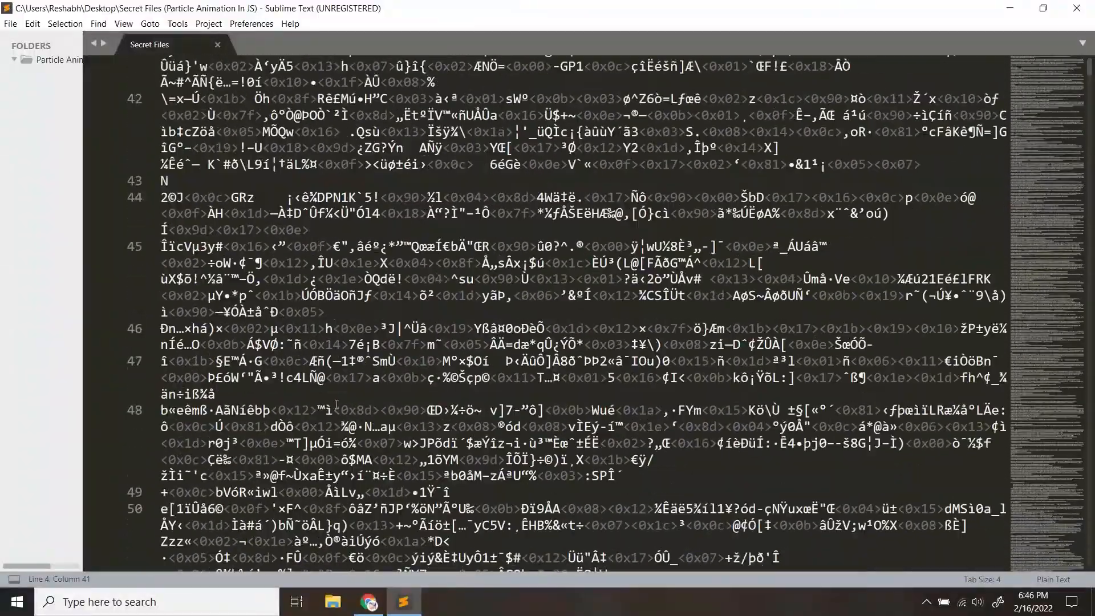
{"action": "left_click", "coordinate": [1077, 8]}
Settle the Secret Files icon in the top-right corner, then confirm This PC shows no R: drive
{"action": "left_click_drag", "start_coordinate": [859, 59], "coordinate": [744, 44]}
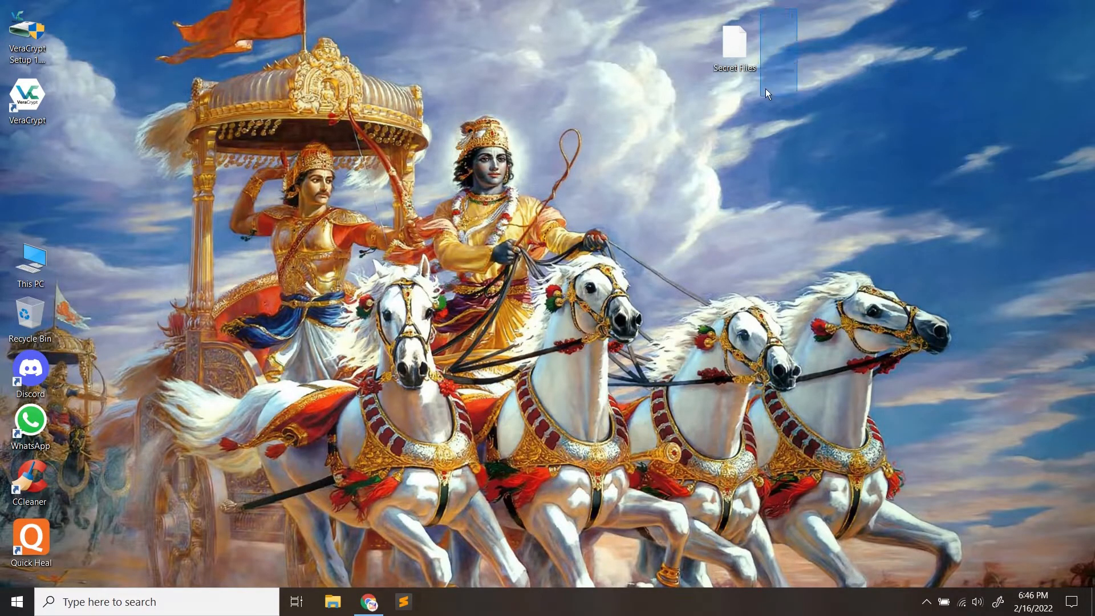
{"action": "left_click_drag", "start_coordinate": [728, 45], "coordinate": [921, 39]}
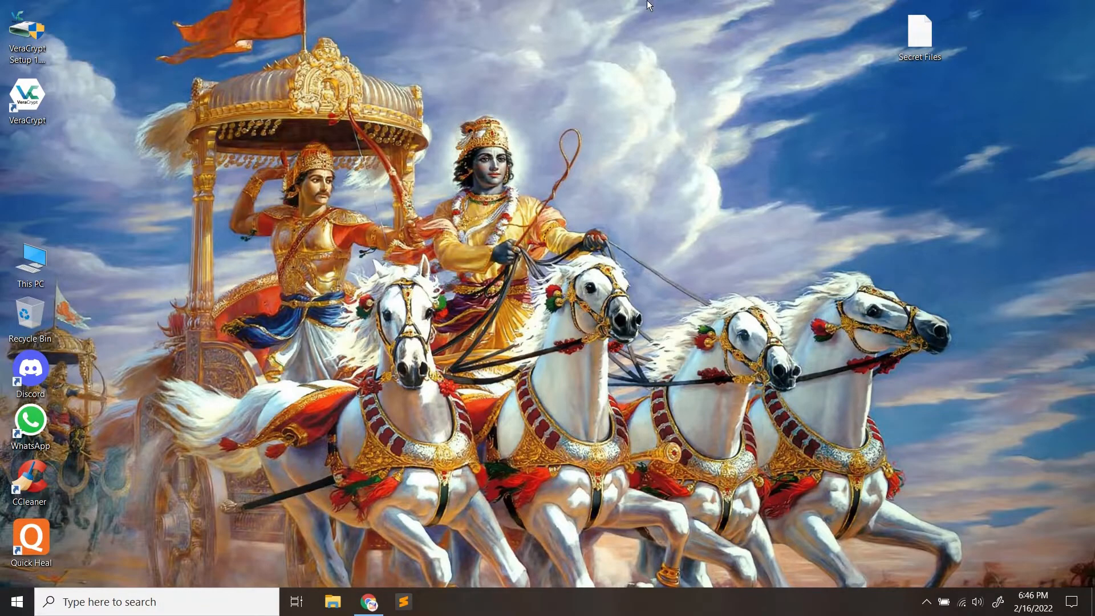
{"action": "left_click_drag", "start_coordinate": [919, 31], "coordinate": [996, 60]}
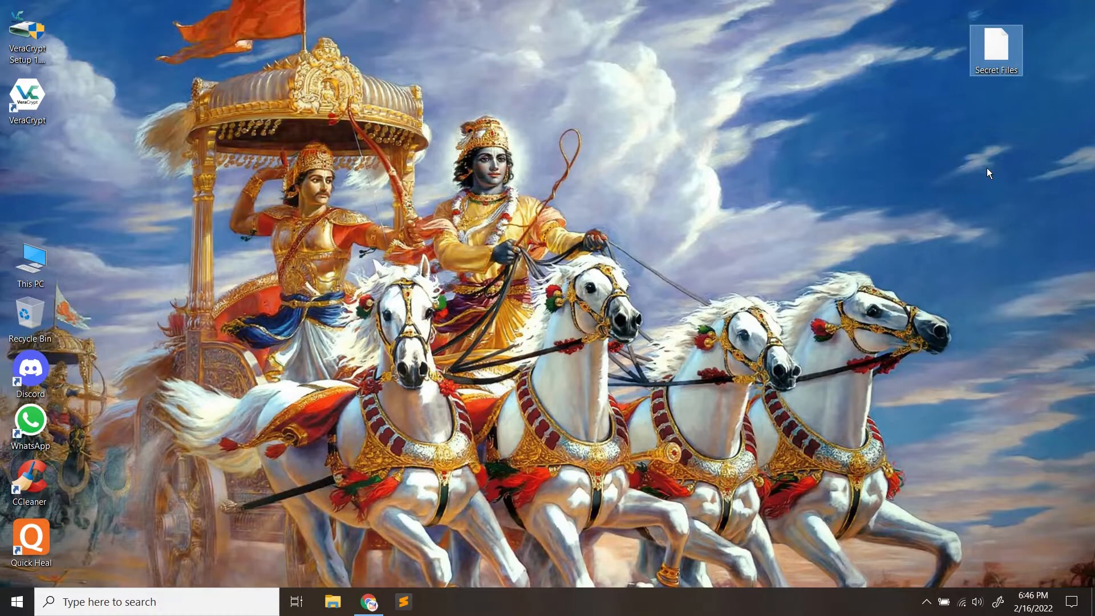
{"action": "left_click", "coordinate": [978, 156]}
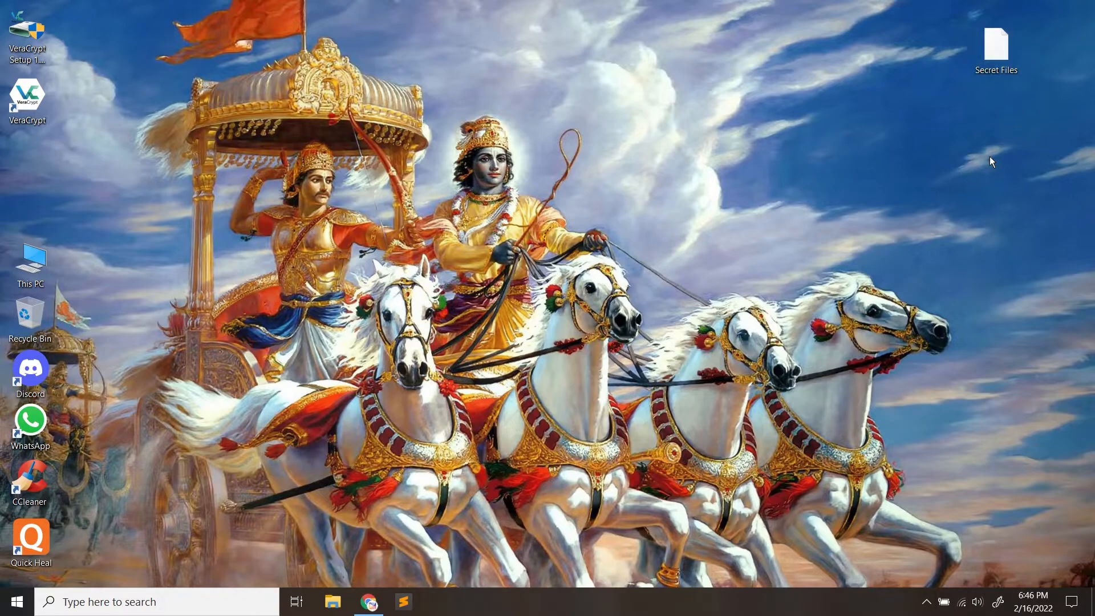
{"action": "left_click_drag", "start_coordinate": [988, 48], "coordinate": [1025, 48]}
{"action": "left_click", "coordinate": [1011, 117]}
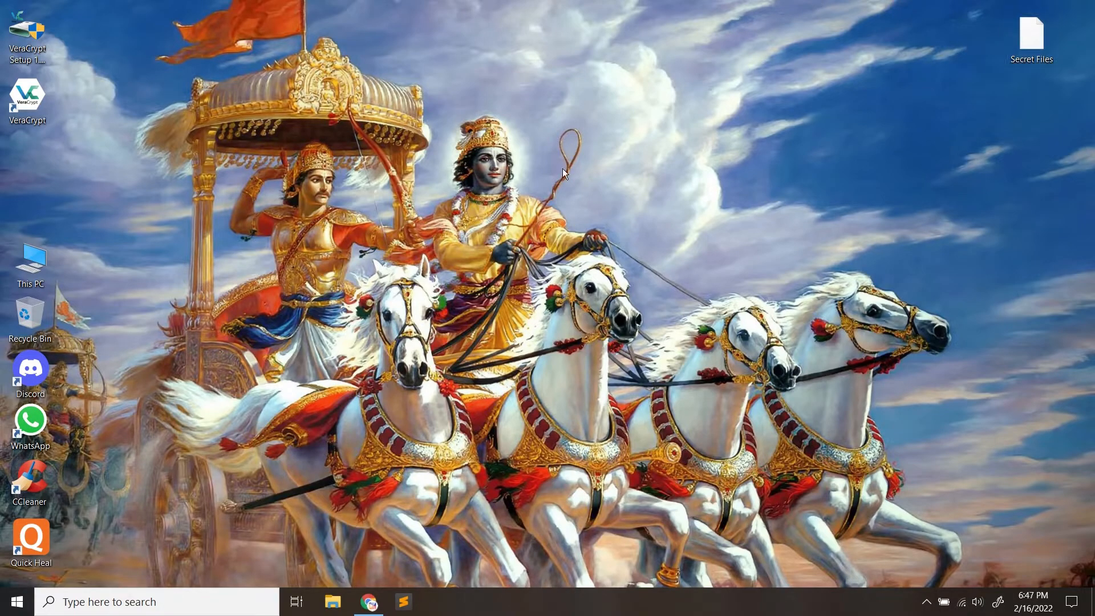
{"action": "double_click", "coordinate": [30, 264]}
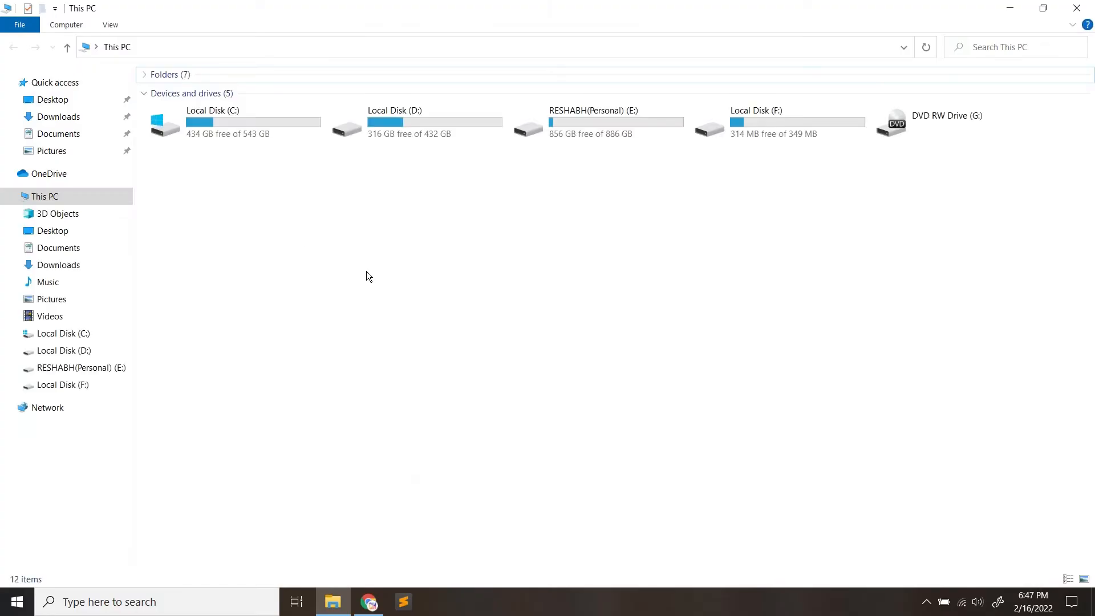
{"action": "left_click", "coordinate": [1077, 8]}
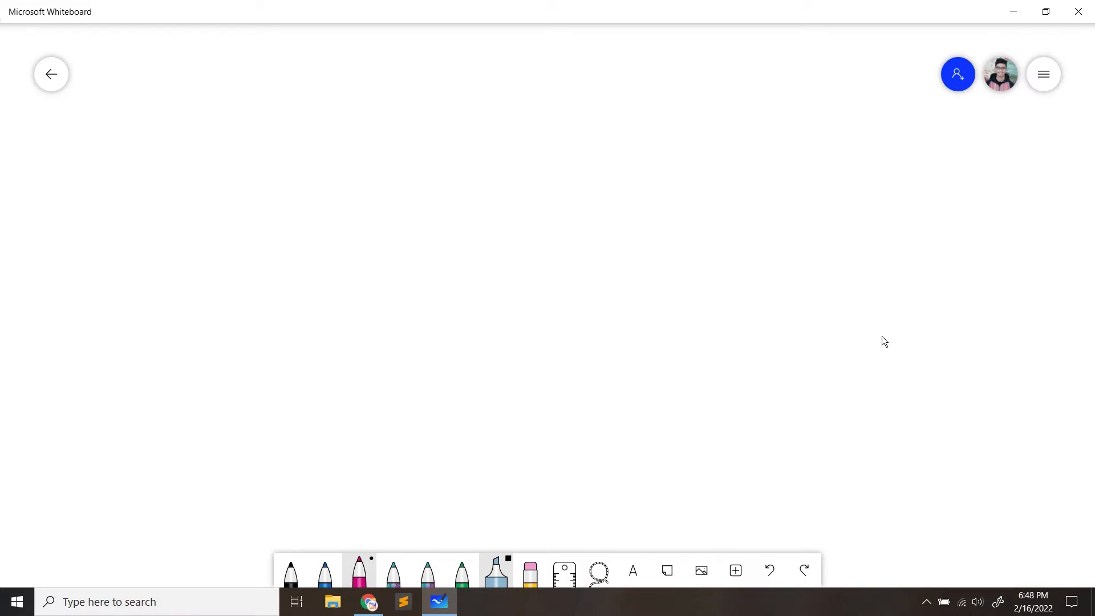
Handwrite the title 'Hidden Volume' in pink pen and underline it
{"action": "left_click_drag", "start_coordinate": [429, 139], "coordinate": [427, 171]}
{"action": "mouse_move", "coordinate": [440, 134]}
{"action": "left_mouse_down"}
{"action": "mouse_move", "coordinate": [438, 168]}
{"action": "mouse_move", "coordinate": [495, 141]}
{"action": "mouse_move", "coordinate": [499, 163]}
{"action": "left_mouse_up"}
{"action": "left_click", "coordinate": [447, 137]}
{"action": "left_click_drag", "start_coordinate": [498, 150], "coordinate": [516, 162]}
{"action": "mouse_move", "coordinate": [552, 124]}
{"action": "left_mouse_down"}
{"action": "mouse_move", "coordinate": [561, 155]}
{"action": "mouse_move", "coordinate": [566, 119]}
{"action": "left_mouse_up"}
{"action": "left_click_drag", "start_coordinate": [577, 136], "coordinate": [580, 154]}
{"action": "mouse_move", "coordinate": [589, 112]}
{"action": "left_mouse_down"}
{"action": "mouse_move", "coordinate": [586, 151]}
{"action": "mouse_move", "coordinate": [651, 150]}
{"action": "left_mouse_up"}
{"action": "left_click_drag", "start_coordinate": [407, 190], "coordinate": [653, 156]}
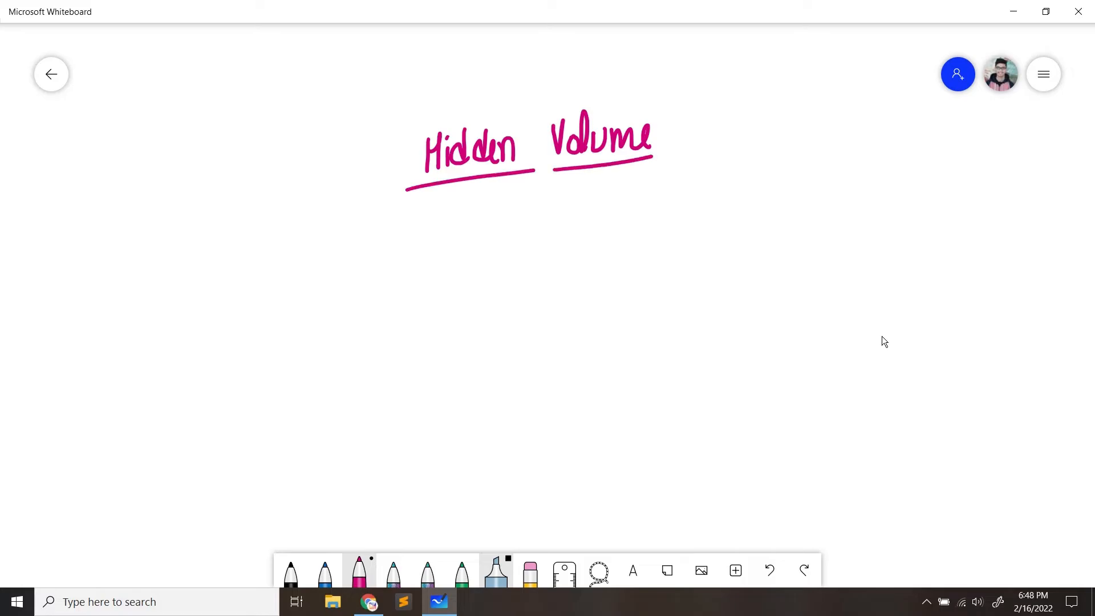
Draw a rectangle below the title labelled 100 Mb
{"action": "mouse_move", "coordinate": [390, 281]}
{"action": "left_mouse_down"}
{"action": "mouse_move", "coordinate": [390, 343]}
{"action": "mouse_move", "coordinate": [408, 277]}
{"action": "mouse_move", "coordinate": [754, 254]}
{"action": "mouse_move", "coordinate": [746, 321]}
{"action": "left_mouse_up"}
{"action": "left_click_drag", "start_coordinate": [389, 345], "coordinate": [759, 325]}
{"action": "mouse_move", "coordinate": [502, 366]}
{"action": "left_mouse_down"}
{"action": "mouse_move", "coordinate": [501, 403]}
{"action": "mouse_move", "coordinate": [519, 375]}
{"action": "mouse_move", "coordinate": [607, 392]}
{"action": "left_mouse_up"}
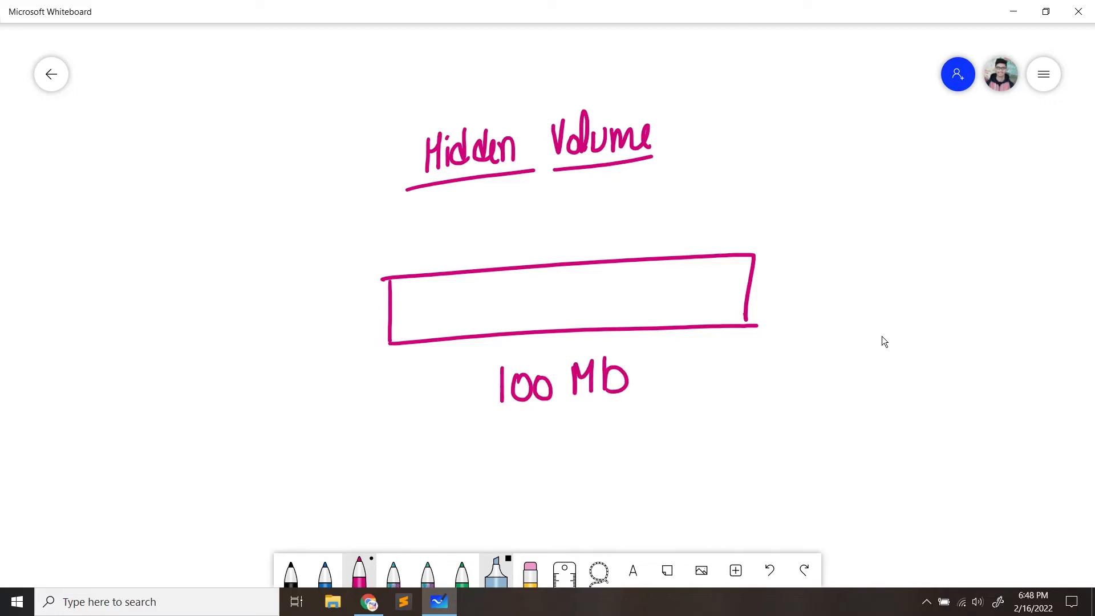
Draw an arrow to the rectangle's lower-left corner labelled Password
{"action": "left_click_drag", "start_coordinate": [255, 422], "coordinate": [372, 358]}
{"action": "mouse_move", "coordinate": [355, 359]}
{"action": "left_mouse_down"}
{"action": "mouse_move", "coordinate": [374, 355]}
{"action": "mouse_move", "coordinate": [361, 381]}
{"action": "left_mouse_up"}
{"action": "left_click_drag", "start_coordinate": [147, 441], "coordinate": [154, 478]}
{"action": "left_click_drag", "start_coordinate": [144, 436], "coordinate": [153, 463]}
{"action": "left_click_drag", "start_coordinate": [185, 451], "coordinate": [192, 466]}
{"action": "left_click_drag", "start_coordinate": [210, 444], "coordinate": [199, 465]}
{"action": "mouse_move", "coordinate": [228, 441]}
{"action": "left_mouse_down"}
{"action": "mouse_move", "coordinate": [230, 456]}
{"action": "mouse_move", "coordinate": [216, 462]}
{"action": "left_mouse_up"}
{"action": "mouse_move", "coordinate": [240, 442]}
{"action": "left_mouse_down"}
{"action": "mouse_move", "coordinate": [255, 458]}
{"action": "mouse_move", "coordinate": [258, 433]}
{"action": "left_mouse_up"}
{"action": "left_click_drag", "start_coordinate": [264, 437], "coordinate": [272, 447]}
{"action": "mouse_move", "coordinate": [280, 455]}
{"action": "left_mouse_down"}
{"action": "mouse_move", "coordinate": [289, 440]}
{"action": "mouse_move", "coordinate": [288, 454]}
{"action": "left_mouse_up"}
{"action": "left_click_drag", "start_coordinate": [304, 420], "coordinate": [311, 457]}
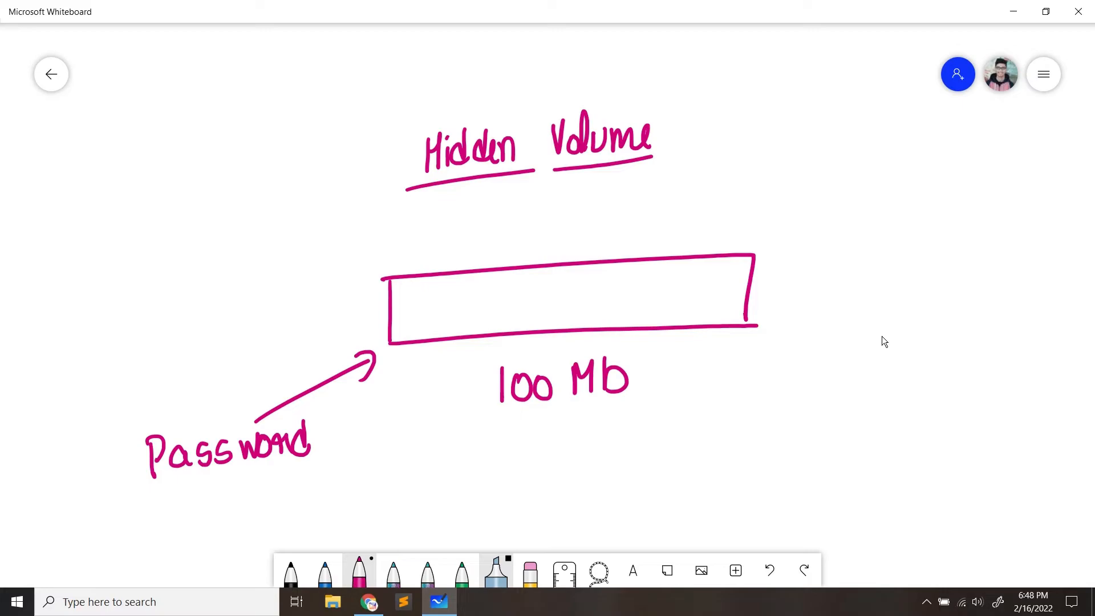
Divide off the rectangle's right section and label it 30 MB
{"action": "left_click_drag", "start_coordinate": [618, 262], "coordinate": [616, 328]}
{"action": "left_click_drag", "start_coordinate": [616, 235], "coordinate": [760, 233]}
{"action": "mouse_move", "coordinate": [634, 182]}
{"action": "left_mouse_down"}
{"action": "mouse_move", "coordinate": [648, 188]}
{"action": "mouse_move", "coordinate": [632, 216]}
{"action": "mouse_move", "coordinate": [668, 213]}
{"action": "mouse_move", "coordinate": [733, 169]}
{"action": "mouse_move", "coordinate": [713, 212]}
{"action": "left_mouse_up"}
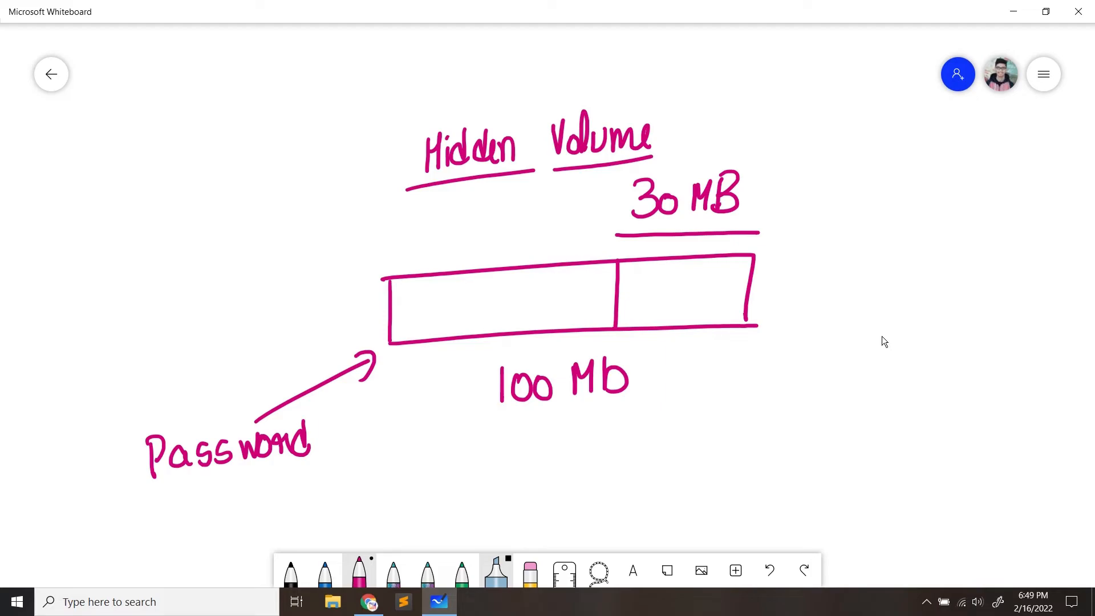
Add a lower-right arrow labelled 'Pass...' and underline both the Pass... and Password labels
{"action": "mouse_move", "coordinate": [967, 398]}
{"action": "left_mouse_down"}
{"action": "mouse_move", "coordinate": [794, 323]}
{"action": "mouse_move", "coordinate": [817, 333]}
{"action": "left_mouse_up"}
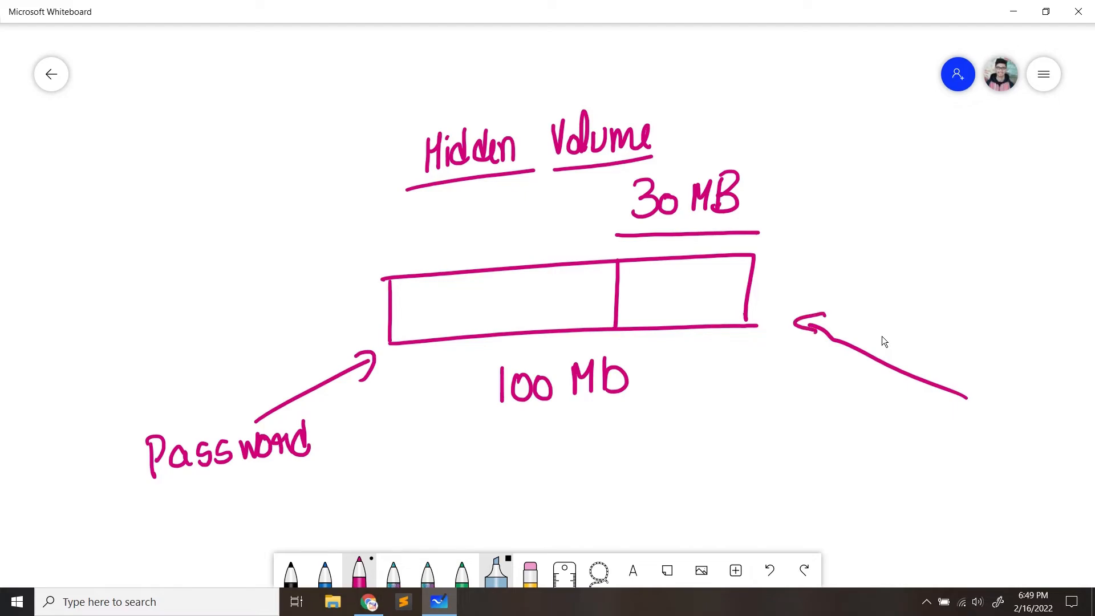
{"action": "mouse_move", "coordinate": [961, 415]}
{"action": "left_mouse_down"}
{"action": "mouse_move", "coordinate": [961, 449]}
{"action": "mouse_move", "coordinate": [966, 428]}
{"action": "left_mouse_up"}
{"action": "mouse_move", "coordinate": [977, 425]}
{"action": "left_mouse_down"}
{"action": "mouse_move", "coordinate": [970, 434]}
{"action": "mouse_move", "coordinate": [986, 449]}
{"action": "left_mouse_up"}
{"action": "left_click_drag", "start_coordinate": [1002, 423], "coordinate": [987, 449]}
{"action": "mouse_move", "coordinate": [1008, 431]}
{"action": "left_mouse_down"}
{"action": "mouse_move", "coordinate": [1021, 425]}
{"action": "mouse_move", "coordinate": [1006, 447]}
{"action": "left_mouse_up"}
{"action": "left_click", "coordinate": [1034, 448]}
{"action": "left_click", "coordinate": [1046, 448]}
{"action": "left_click", "coordinate": [1060, 449]}
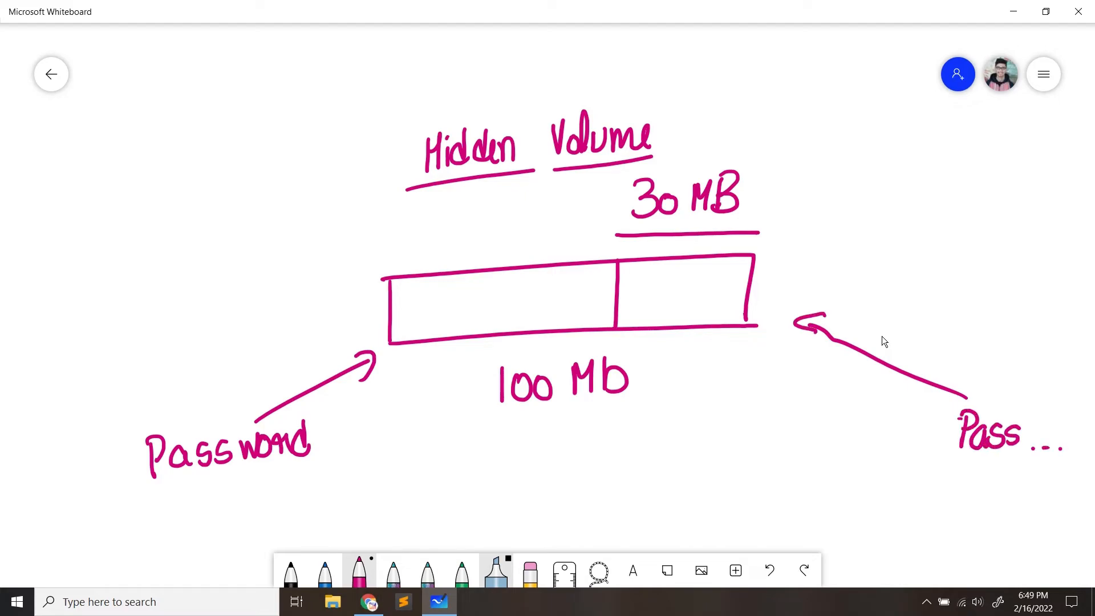
{"action": "left_click_drag", "start_coordinate": [942, 470], "coordinate": [1071, 480]}
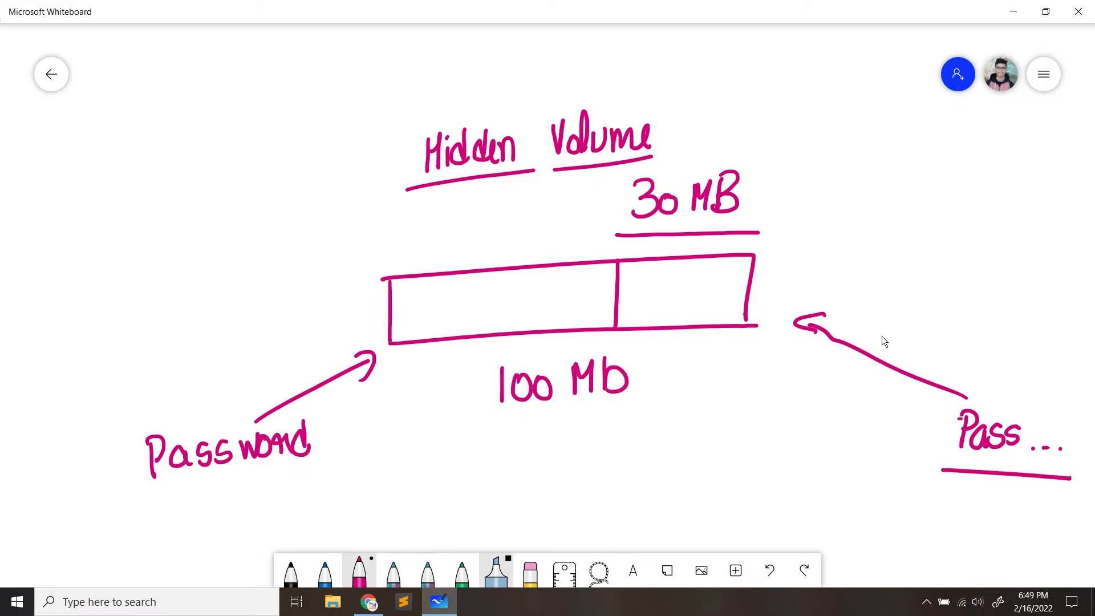
{"action": "left_click_drag", "start_coordinate": [134, 477], "coordinate": [354, 457]}
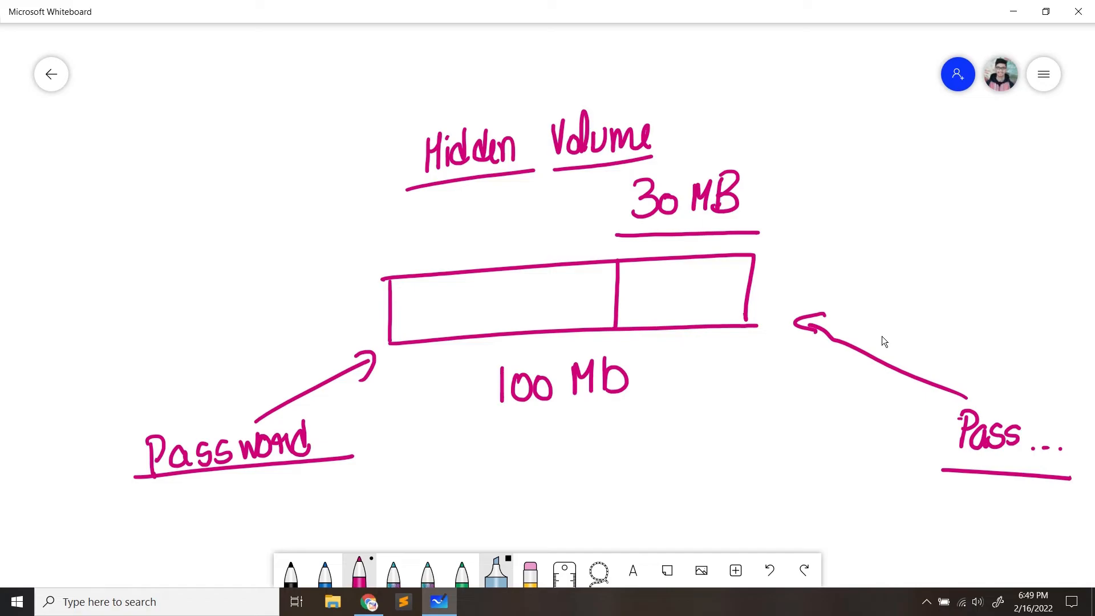
Draw a second 100 Mb rectangle lower down with a small inner 30 Mb box
{"action": "mouse_move", "coordinate": [442, 453]}
{"action": "left_mouse_down"}
{"action": "mouse_move", "coordinate": [443, 512]}
{"action": "mouse_move", "coordinate": [793, 445]}
{"action": "mouse_move", "coordinate": [808, 495]}
{"action": "mouse_move", "coordinate": [459, 513]}
{"action": "left_mouse_up"}
{"action": "left_click_drag", "start_coordinate": [588, 532], "coordinate": [588, 554]}
{"action": "mouse_move", "coordinate": [604, 527]}
{"action": "left_mouse_down"}
{"action": "mouse_move", "coordinate": [666, 522]}
{"action": "mouse_move", "coordinate": [669, 547]}
{"action": "left_mouse_up"}
{"action": "left_click_drag", "start_coordinate": [682, 516], "coordinate": [681, 551]}
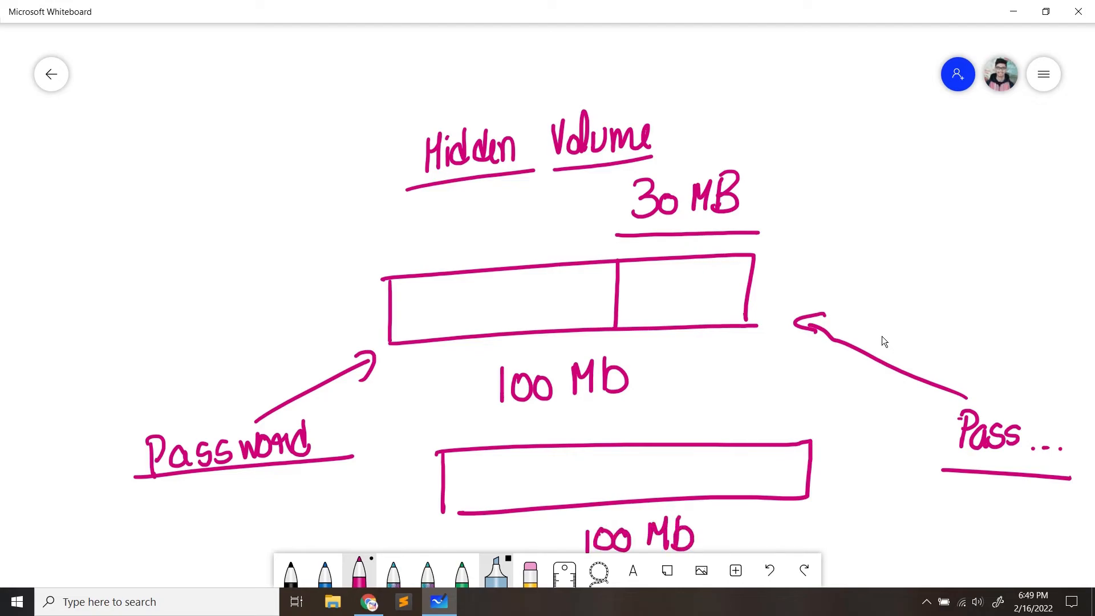
{"action": "mouse_move", "coordinate": [664, 457]}
{"action": "left_mouse_down"}
{"action": "mouse_move", "coordinate": [665, 487]}
{"action": "mouse_move", "coordinate": [786, 481]}
{"action": "mouse_move", "coordinate": [666, 456]}
{"action": "mouse_move", "coordinate": [688, 482]}
{"action": "mouse_move", "coordinate": [710, 470]}
{"action": "mouse_move", "coordinate": [749, 483]}
{"action": "left_mouse_up"}
{"action": "left_click_drag", "start_coordinate": [751, 474], "coordinate": [752, 483]}
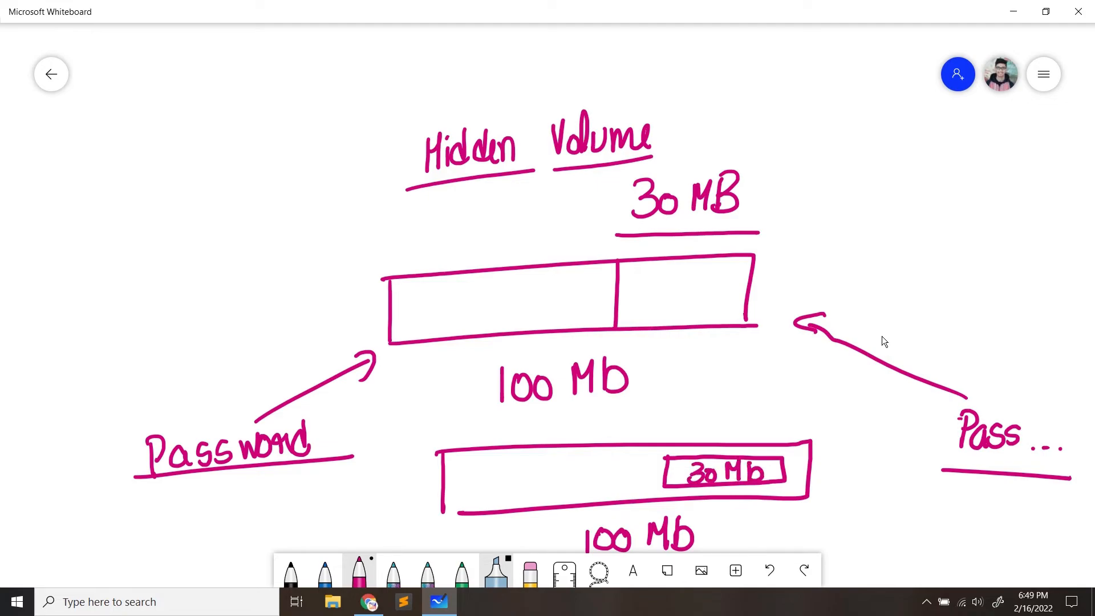
Point an arrow from the 30 Mb box to a 'Hidden Volume' label, then minimize Whiteboard
{"action": "mouse_move", "coordinate": [685, 456]}
{"action": "left_mouse_down"}
{"action": "mouse_move", "coordinate": [708, 406]}
{"action": "mouse_move", "coordinate": [749, 421]}
{"action": "left_mouse_up"}
{"action": "mouse_move", "coordinate": [748, 411]}
{"action": "left_mouse_down"}
{"action": "mouse_move", "coordinate": [761, 407]}
{"action": "mouse_move", "coordinate": [762, 420]}
{"action": "left_mouse_up"}
{"action": "mouse_move", "coordinate": [770, 399]}
{"action": "left_mouse_down"}
{"action": "mouse_move", "coordinate": [772, 420]}
{"action": "mouse_move", "coordinate": [844, 410]}
{"action": "mouse_move", "coordinate": [845, 422]}
{"action": "left_mouse_up"}
{"action": "mouse_move", "coordinate": [856, 394]}
{"action": "left_mouse_down"}
{"action": "mouse_move", "coordinate": [860, 433]}
{"action": "mouse_move", "coordinate": [876, 416]}
{"action": "mouse_move", "coordinate": [902, 434]}
{"action": "left_mouse_up"}
{"action": "left_click_drag", "start_coordinate": [905, 427], "coordinate": [912, 423]}
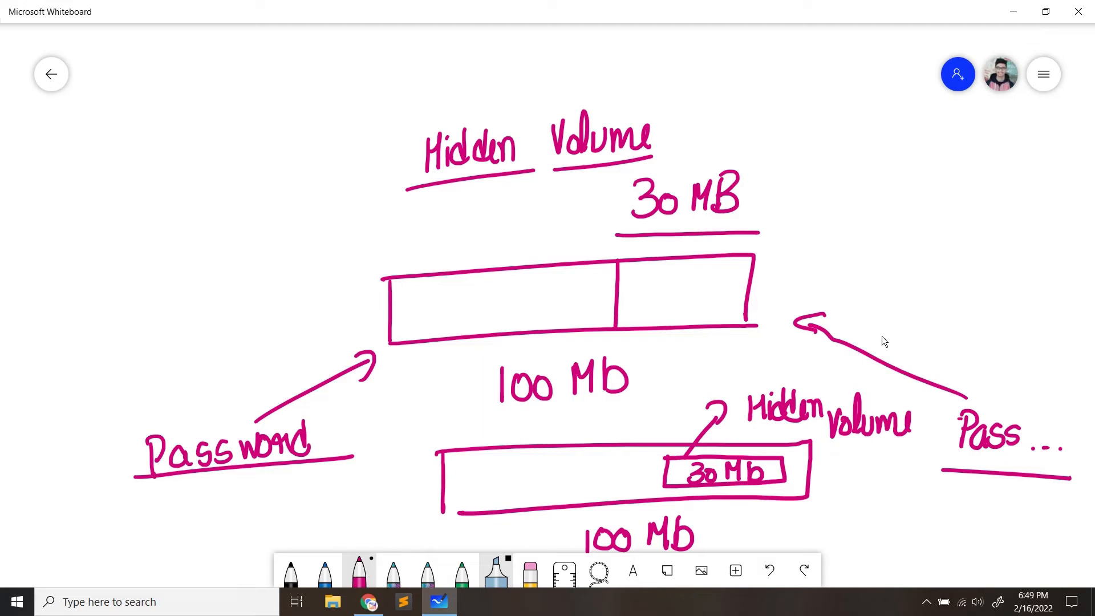
{"action": "left_click", "coordinate": [1014, 11]}
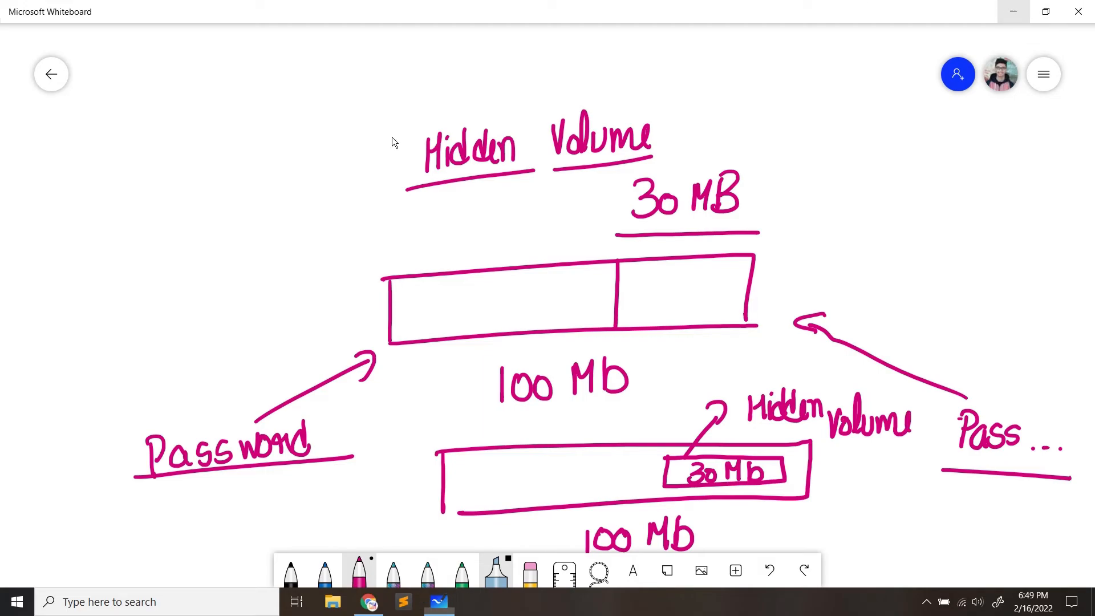
Launch VeraCrypt and select the Secret Files container from the Desktop
{"action": "double_click", "coordinate": [3, 94]}
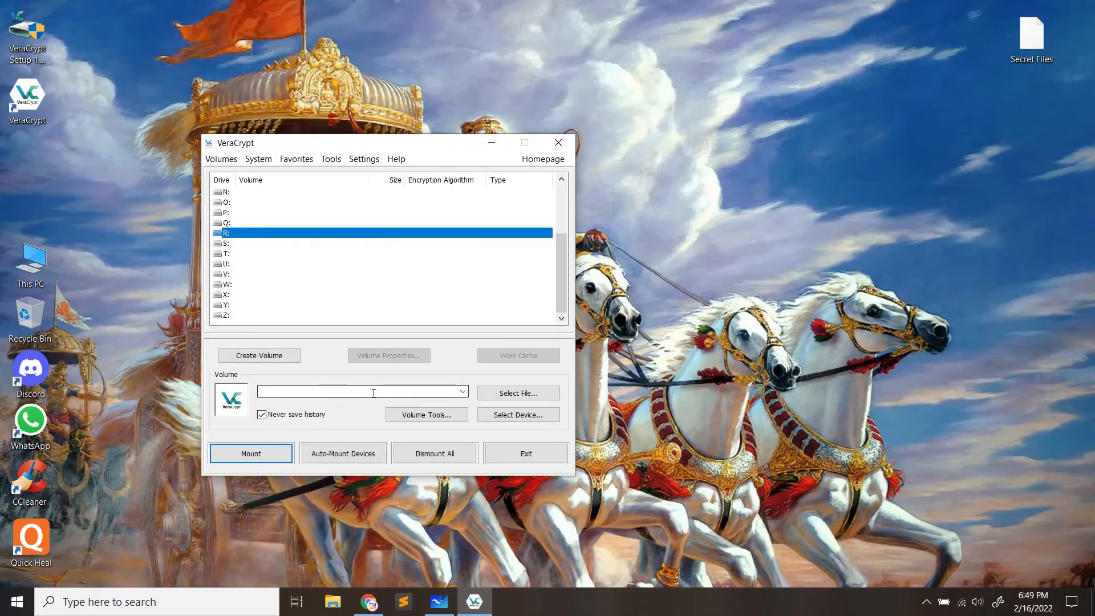
{"action": "left_click", "coordinate": [516, 395]}
{"action": "left_click", "coordinate": [259, 276]}
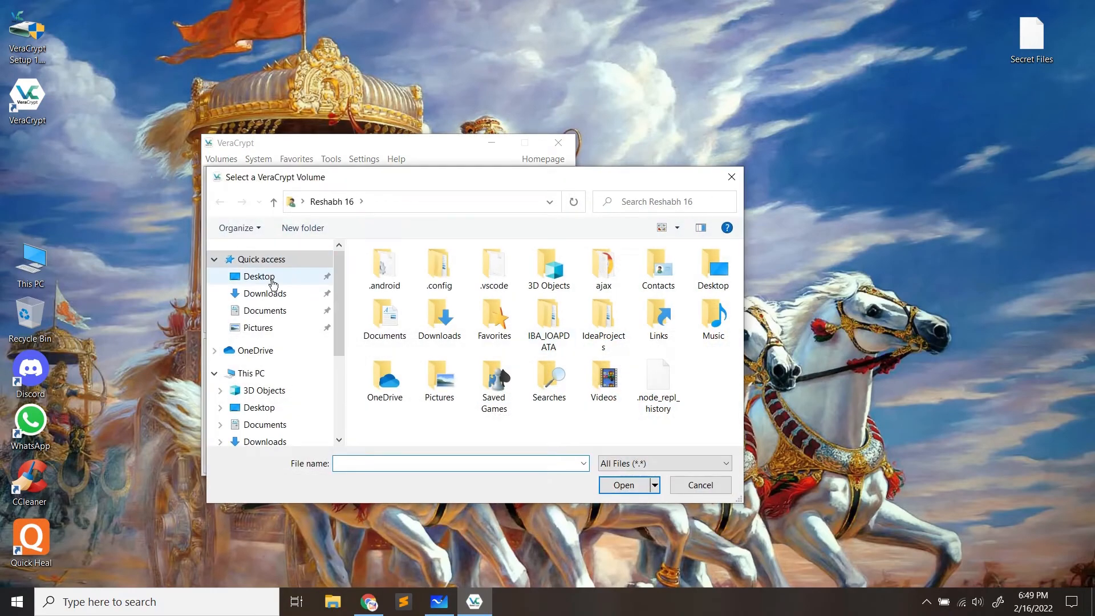
{"action": "double_click", "coordinate": [403, 285]}
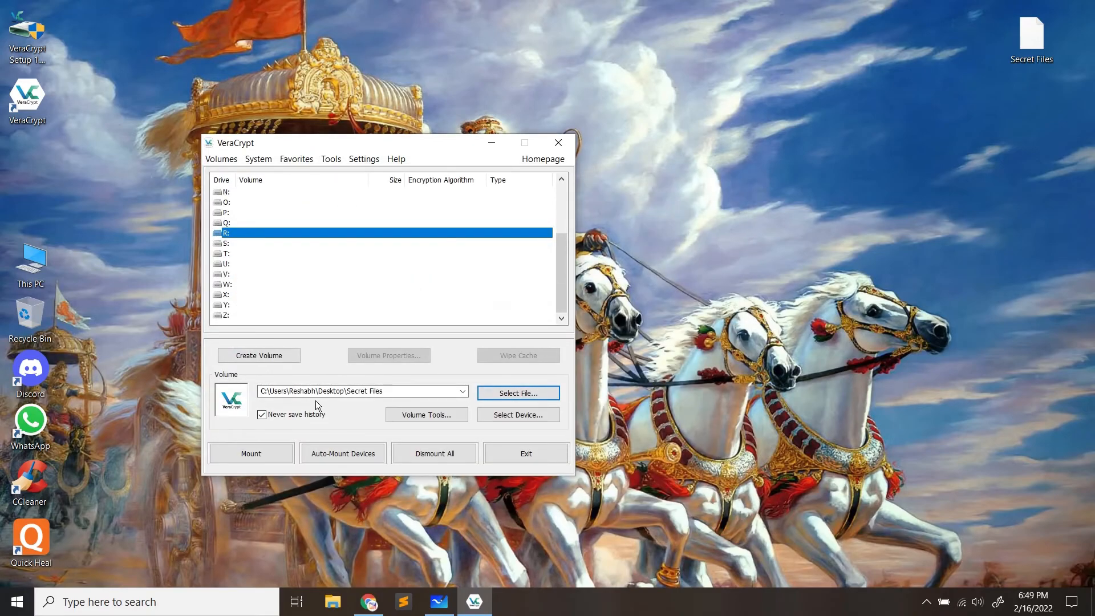
Mount the container on drive R: with its password
{"action": "left_click", "coordinate": [250, 454]}
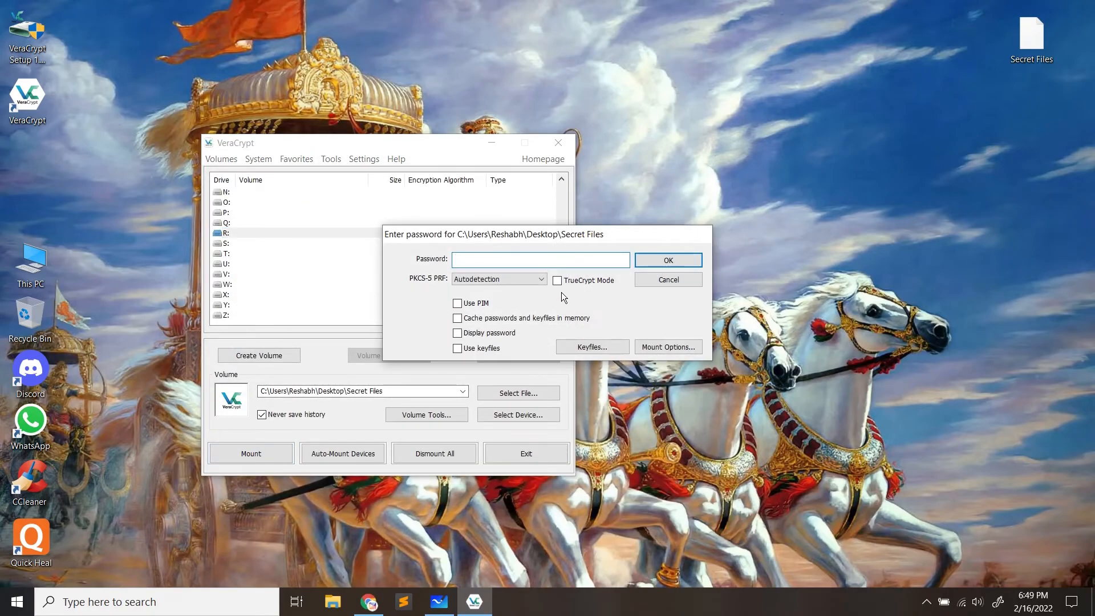
{"action": "type", "text": "•••••"}
{"action": "left_click", "coordinate": [658, 261]}
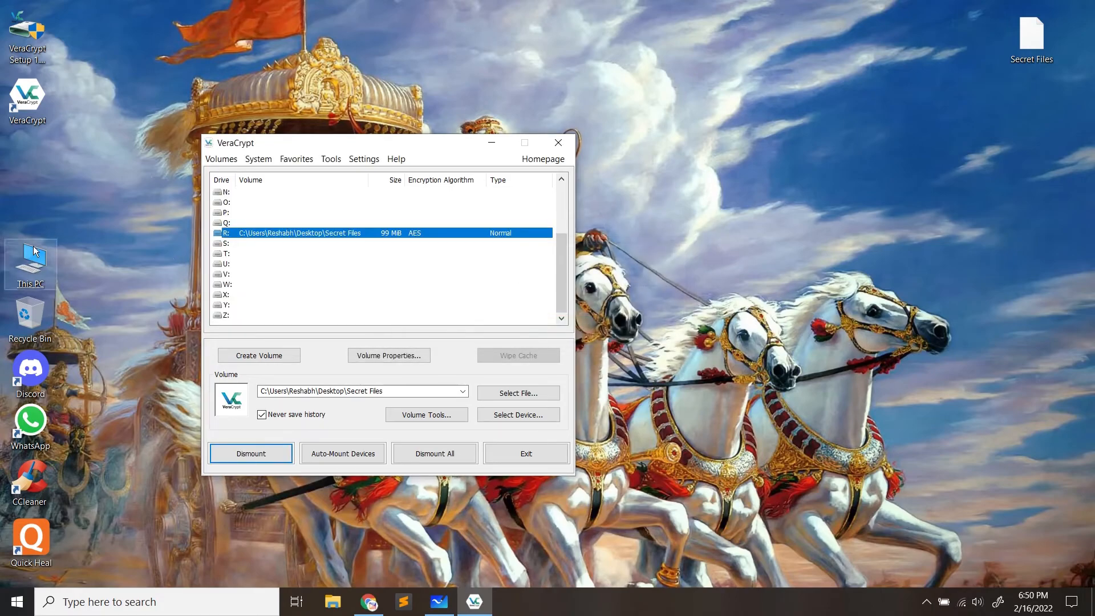
{"action": "key", "text": "super+e"}
Refresh This PC, open Local Disk (R:) to view the passwords folder, then close Explorer
{"action": "right_click", "coordinate": [451, 272]}
{"action": "left_click", "coordinate": [388, 330]}
{"action": "left_click", "coordinate": [266, 167]}
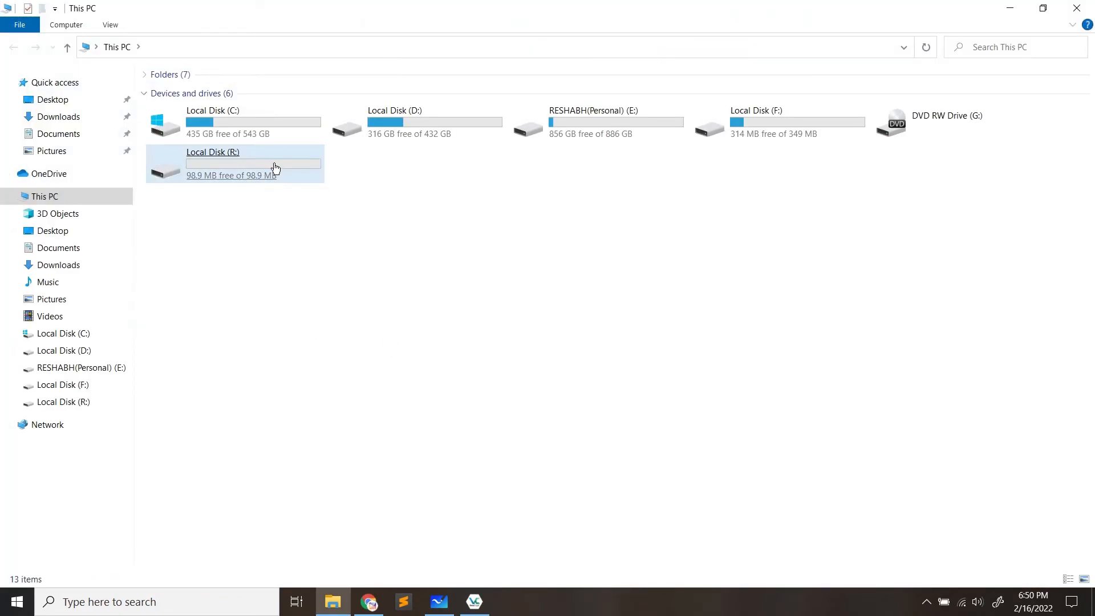
{"action": "double_click", "coordinate": [276, 169]}
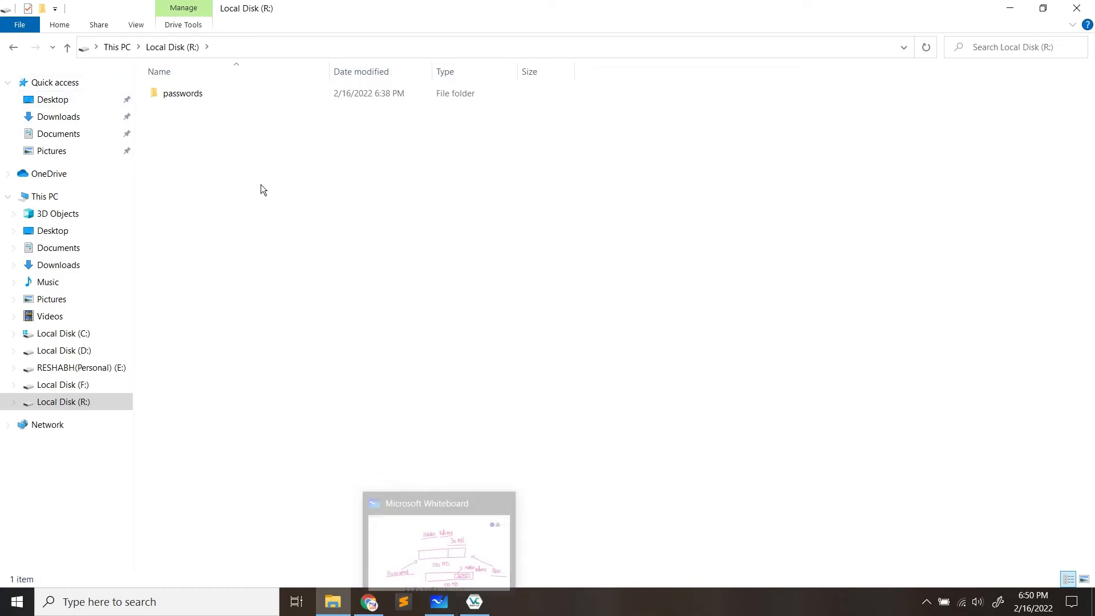
{"action": "left_click_drag", "start_coordinate": [220, 123], "coordinate": [375, 293]}
{"action": "left_click_drag", "start_coordinate": [168, 163], "coordinate": [227, 88]}
{"action": "left_click", "coordinate": [200, 127]}
{"action": "left_click_drag", "start_coordinate": [188, 118], "coordinate": [254, 216]}
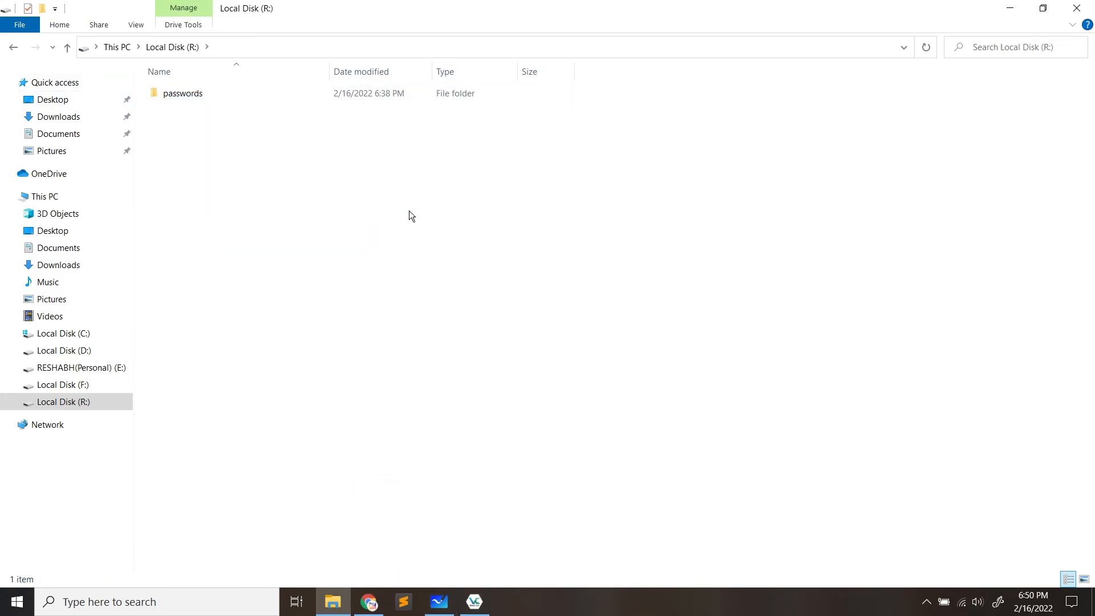
{"action": "left_click", "coordinate": [9, 47]}
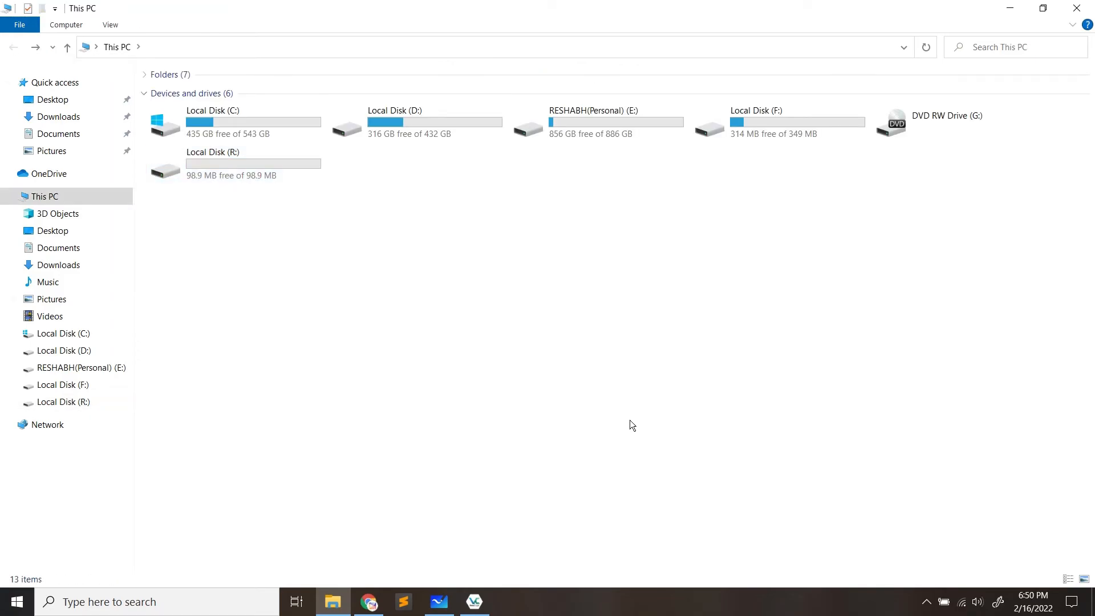
{"action": "left_click", "coordinate": [1077, 8]}
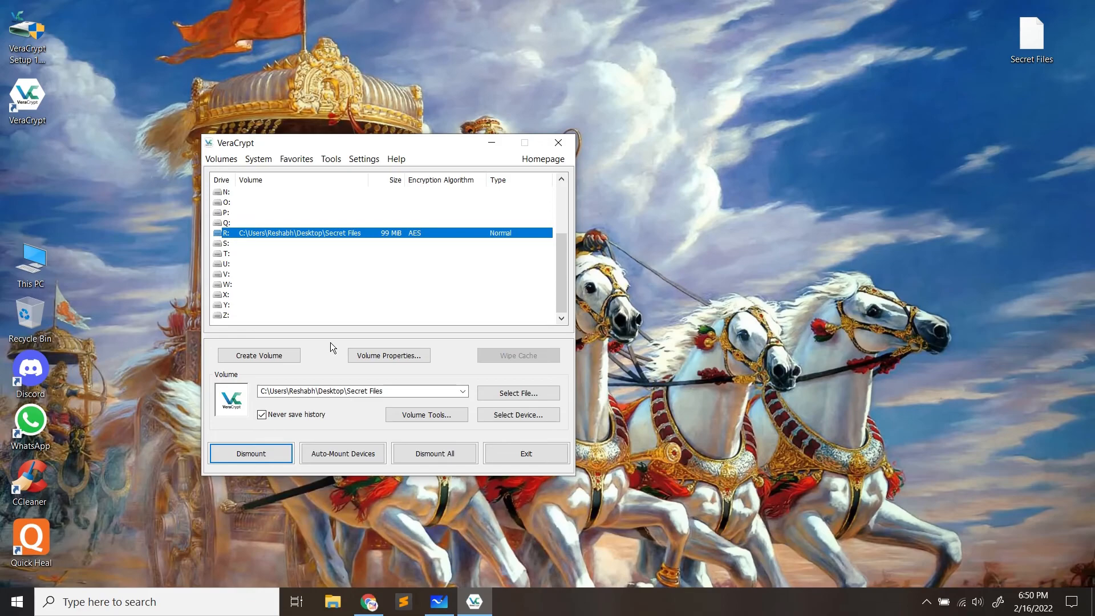
Reopen This PC and drive R: to show the passwords folder again
{"action": "left_click", "coordinate": [44, 275]}
{"action": "double_click", "coordinate": [44, 275]}
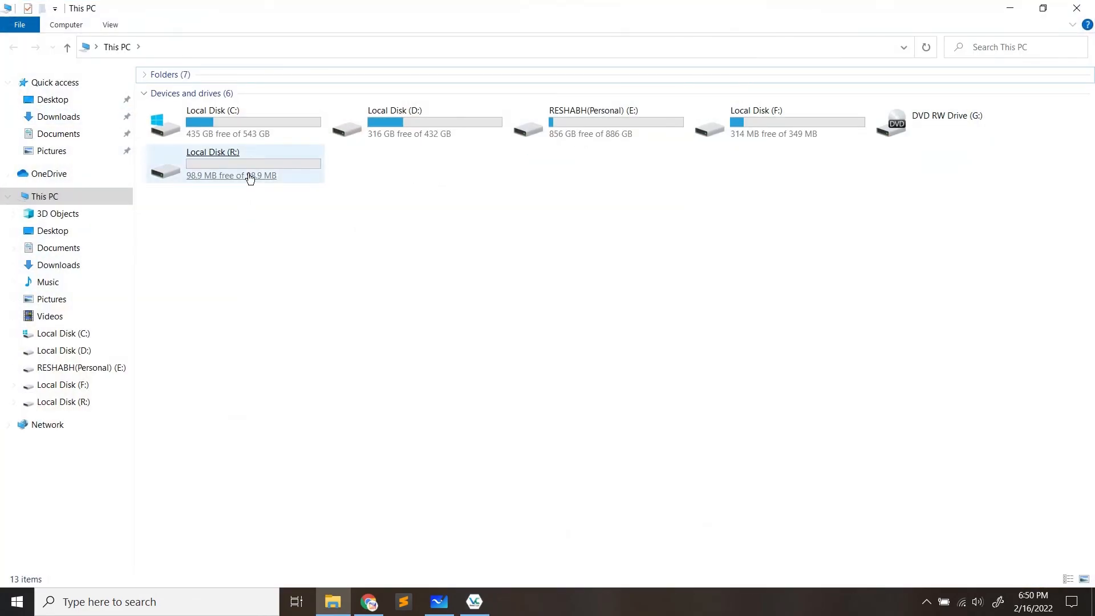
{"action": "left_click", "coordinate": [247, 172]}
{"action": "double_click", "coordinate": [247, 173]}
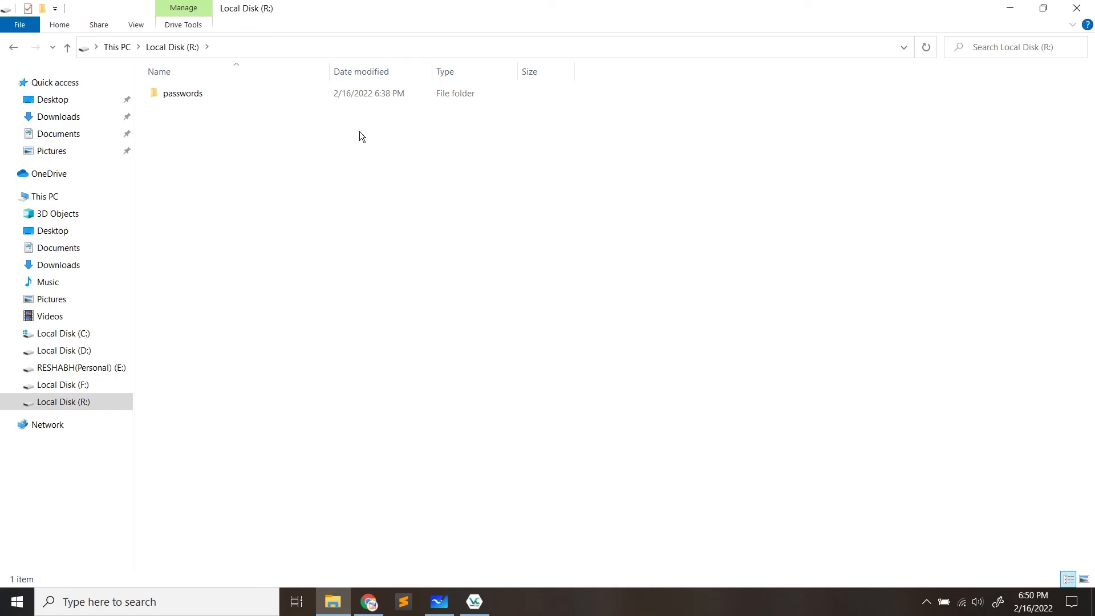
{"action": "left_click_drag", "start_coordinate": [359, 130], "coordinate": [494, 105]}
{"action": "left_click", "coordinate": [481, 174]}
{"action": "left_click_drag", "start_coordinate": [289, 199], "coordinate": [621, 90]}
{"action": "left_click", "coordinate": [601, 223]}
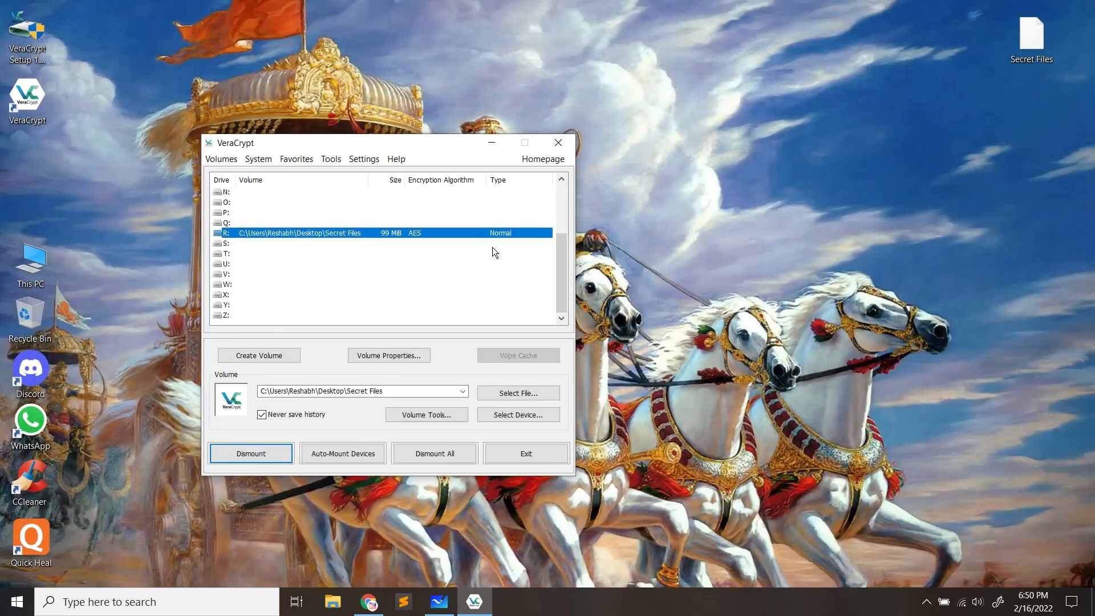
Drag the VeraCrypt main window by its title bar toward the upper right
{"action": "left_click_drag", "start_coordinate": [398, 145], "coordinate": [623, 109]}
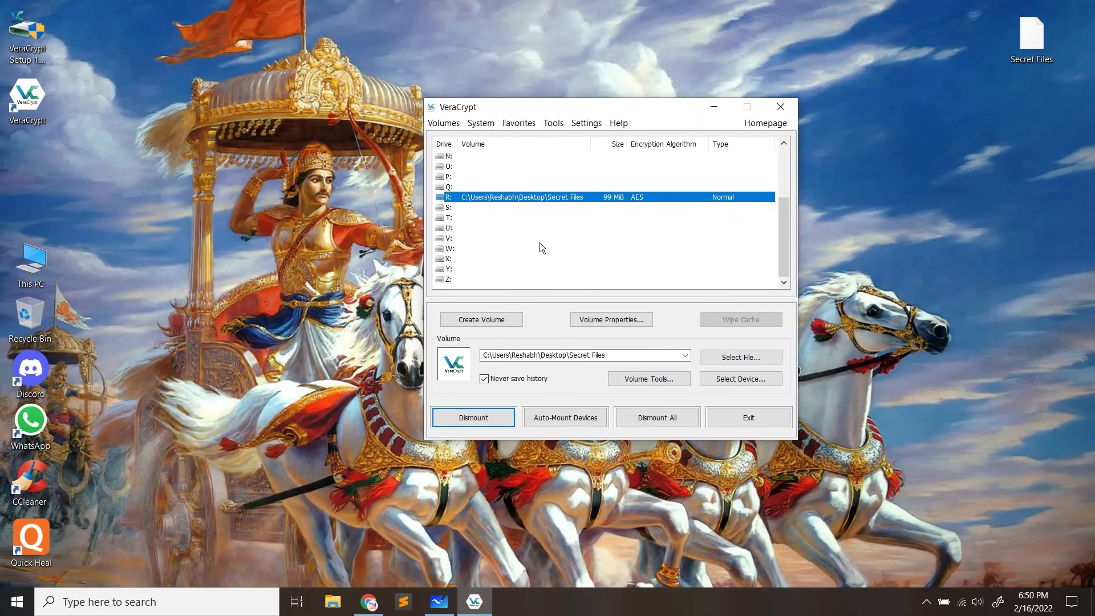